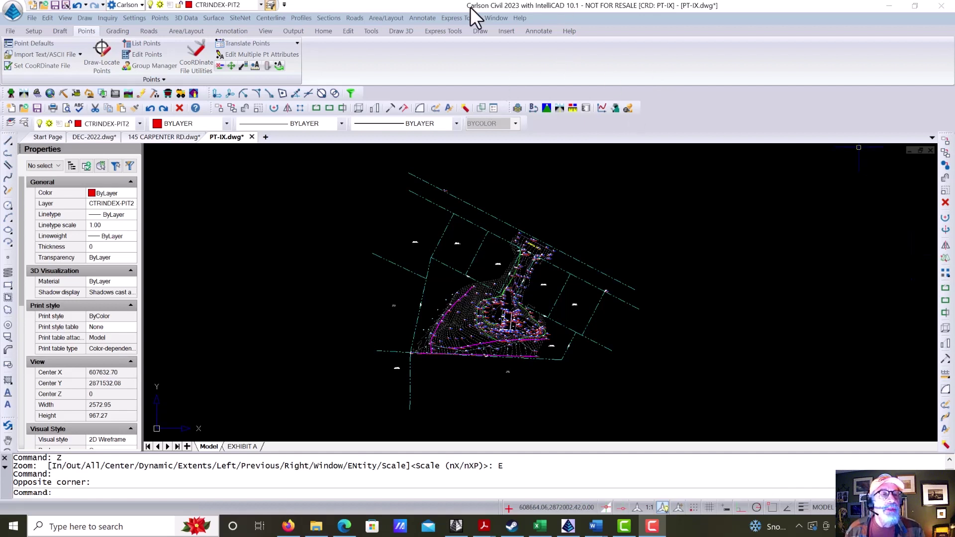
Step: Review the drawing's scale, unit and coordinate system settings in Drawing Setup
click(135, 18)
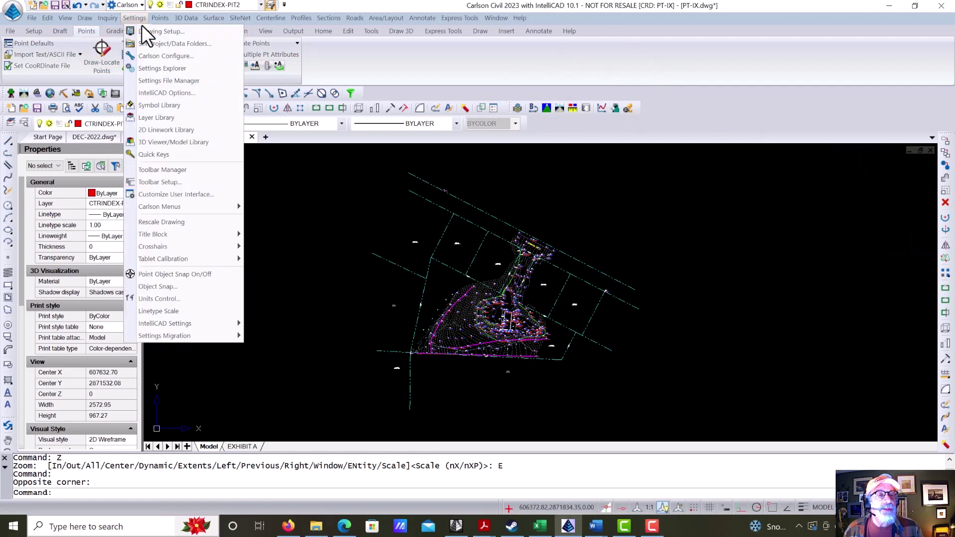
click(134, 18)
text(setup)
key(Return)
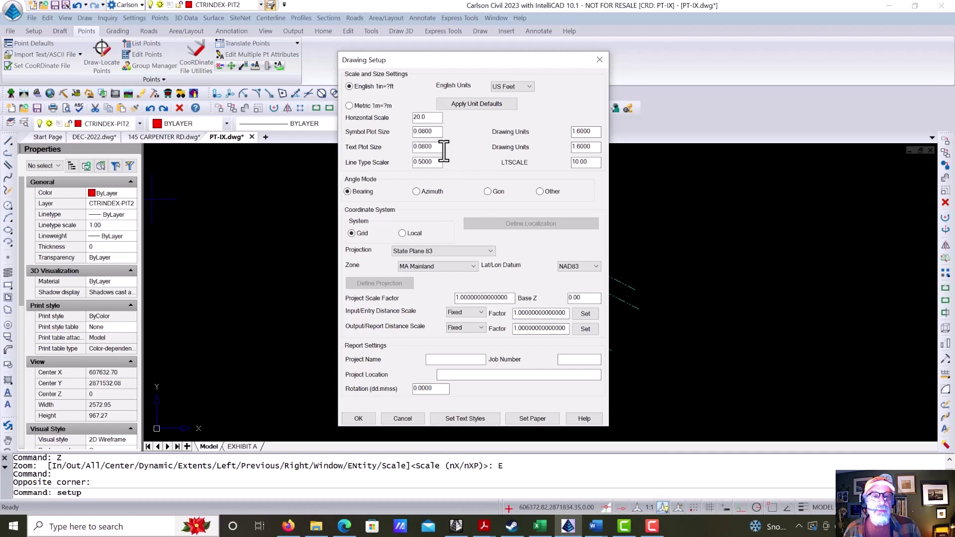
click(358, 419)
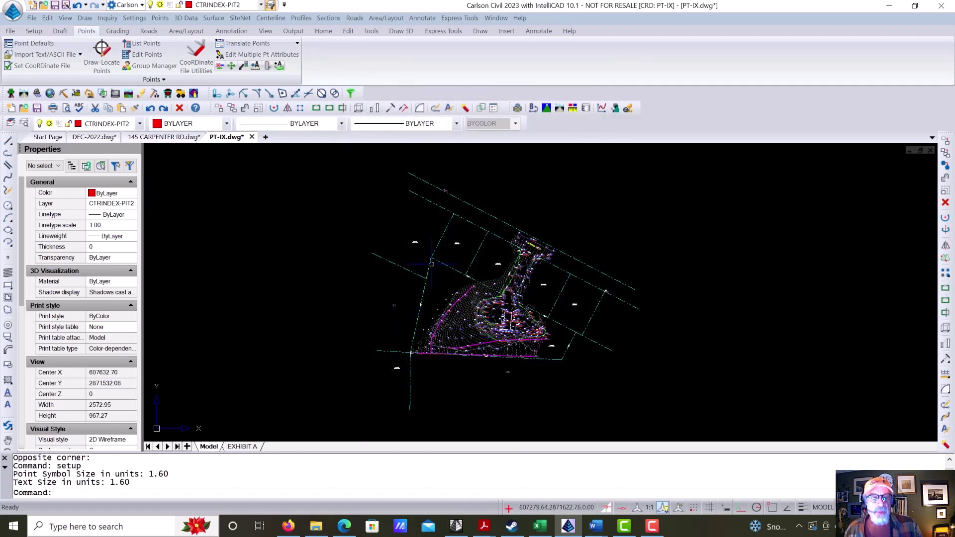
Step: Measure the distance and bearing along the road frontage from the northwestern lot corner to the easternmost frontage corner
text(DI)
key(Return)
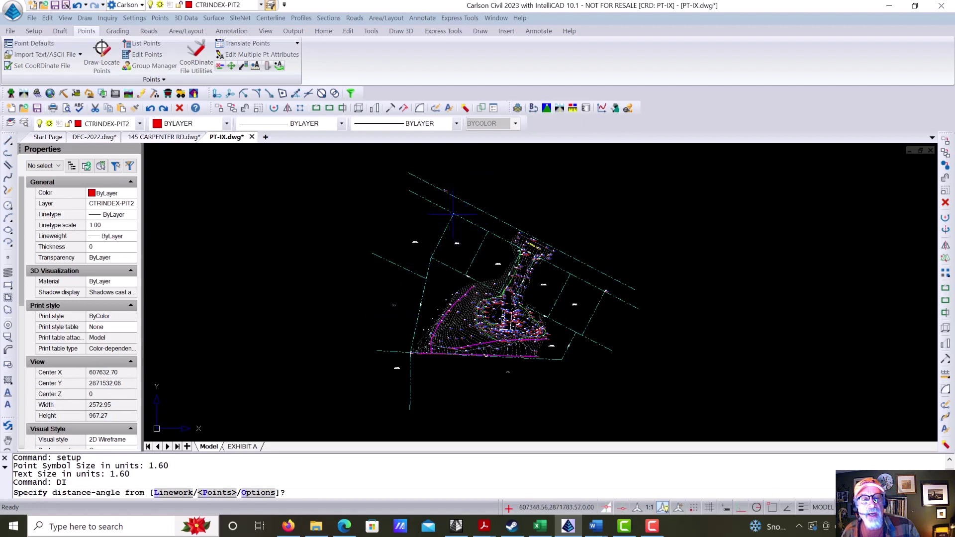
click(451, 212)
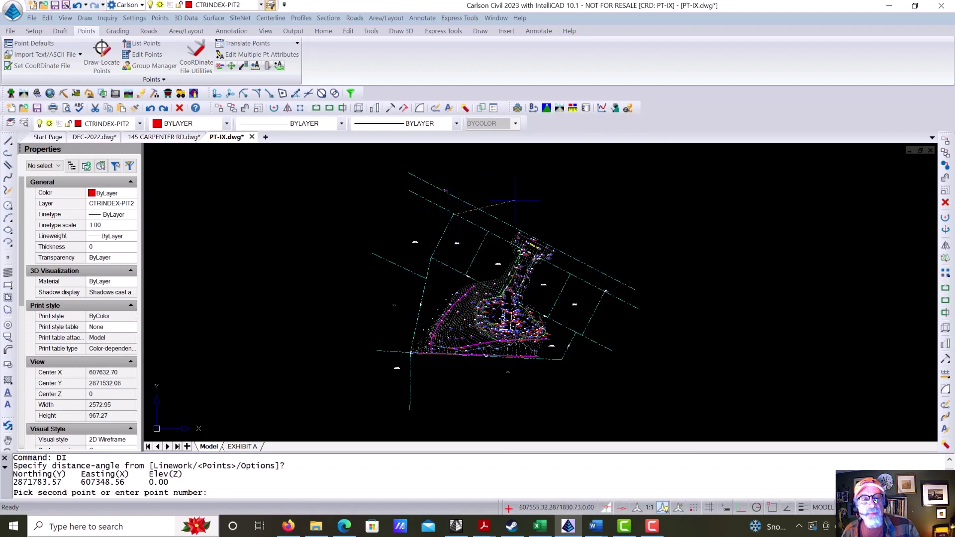
click(606, 292)
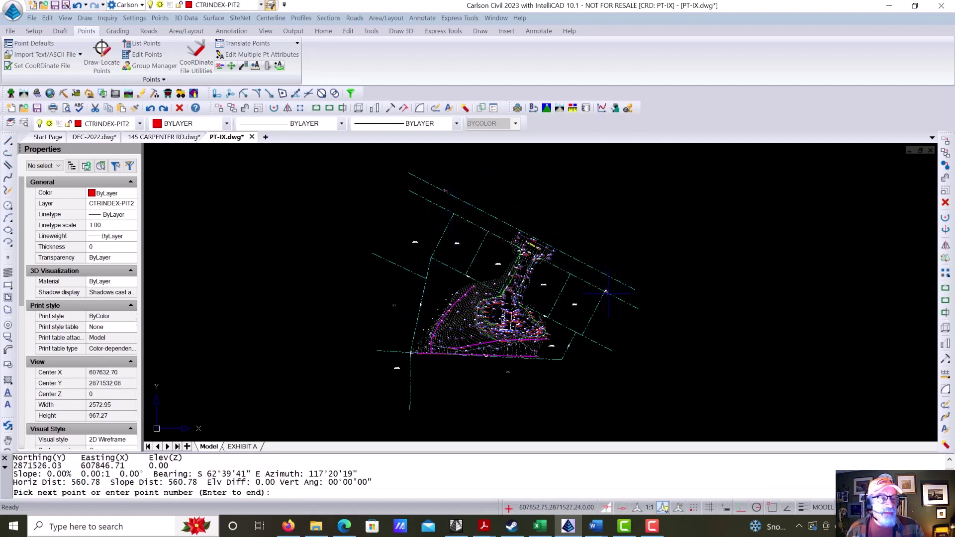
key(Escape)
key(Escape)
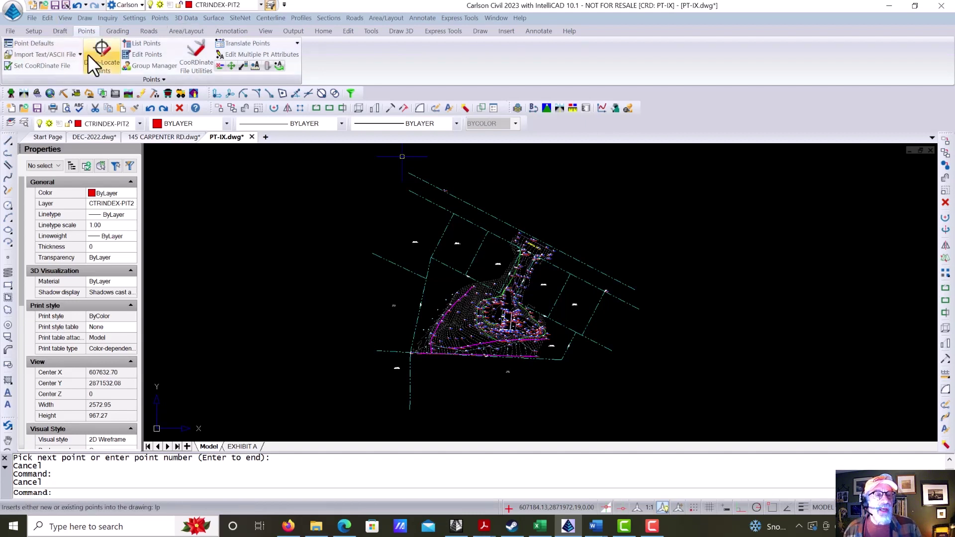
Step: Export points 1-2000 from the current coordinate file to a new file named PT-IX-M.crd
click(199, 58)
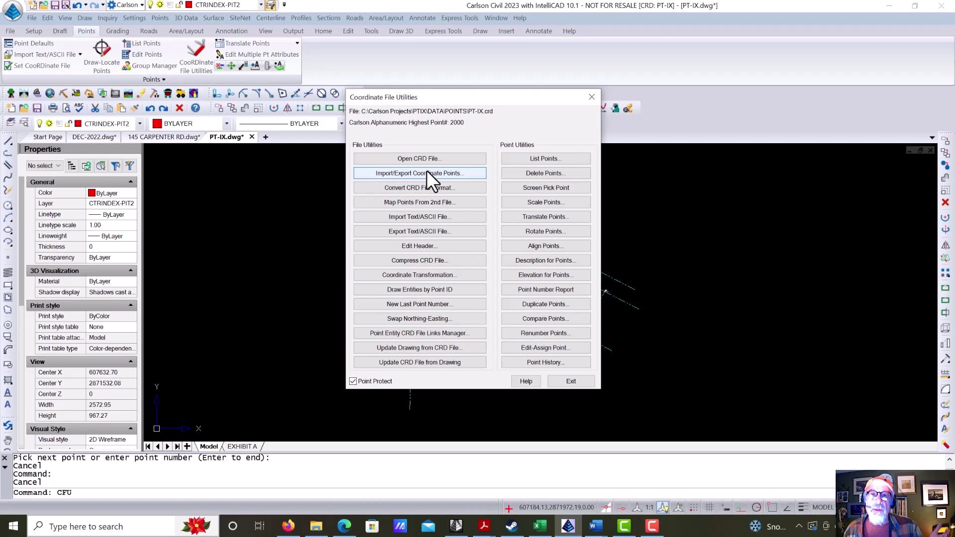
click(426, 171)
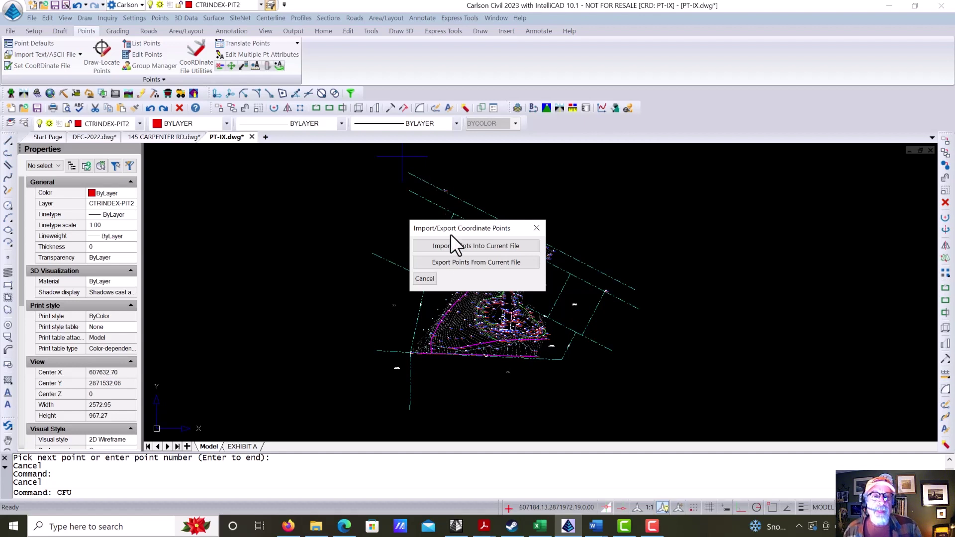
click(454, 263)
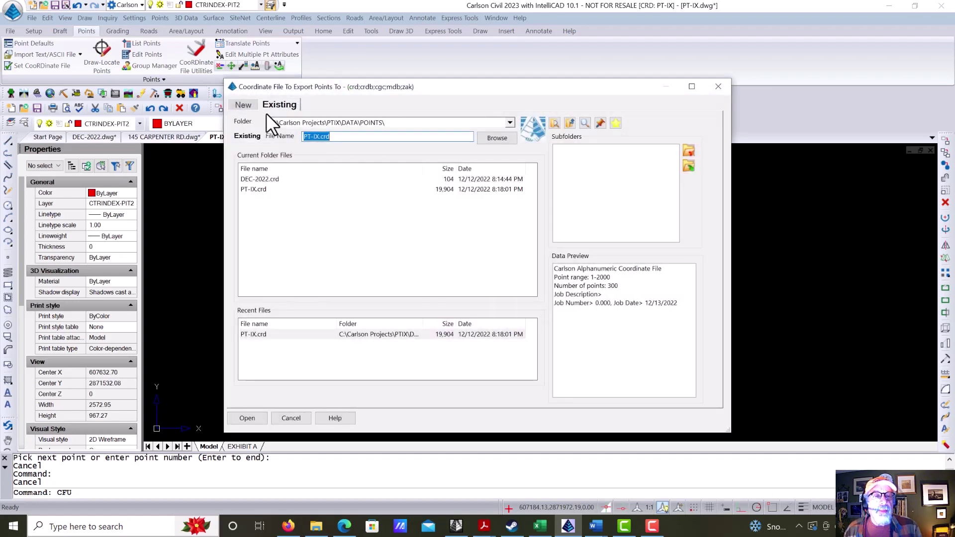
click(250, 107)
click(309, 149)
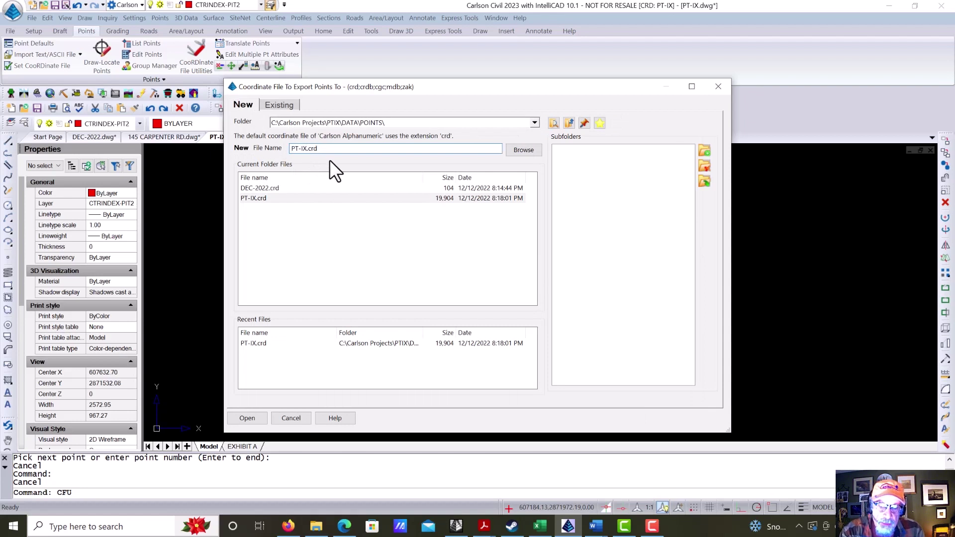
text(-M)
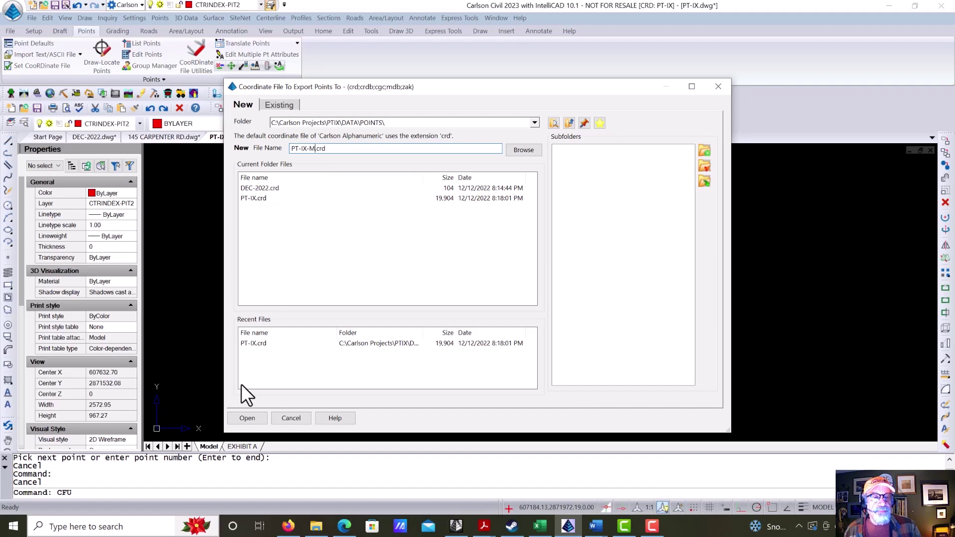
click(247, 418)
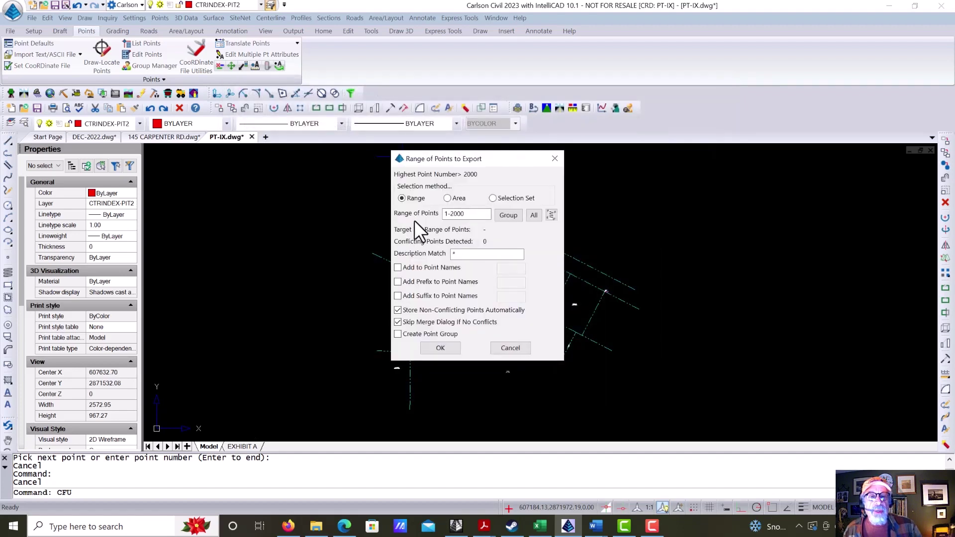
click(442, 347)
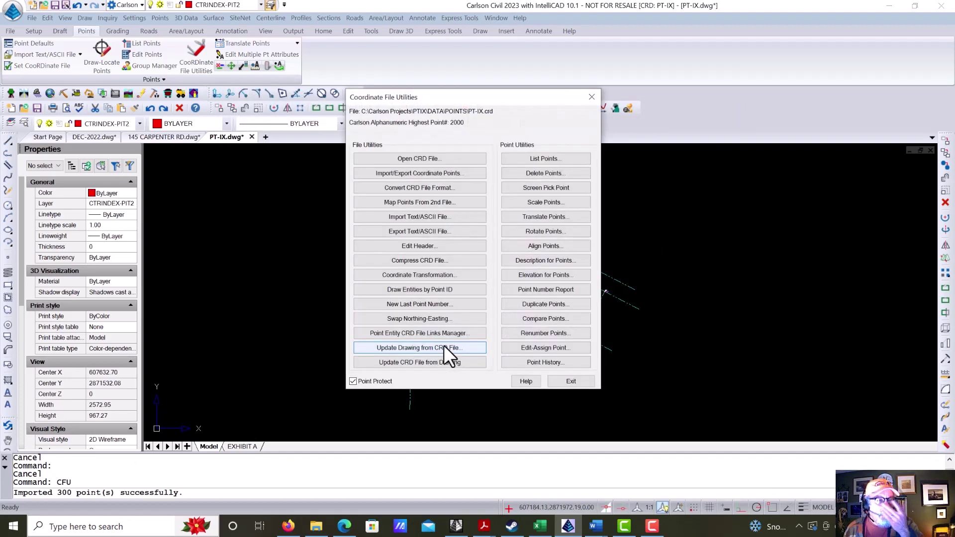
click(569, 378)
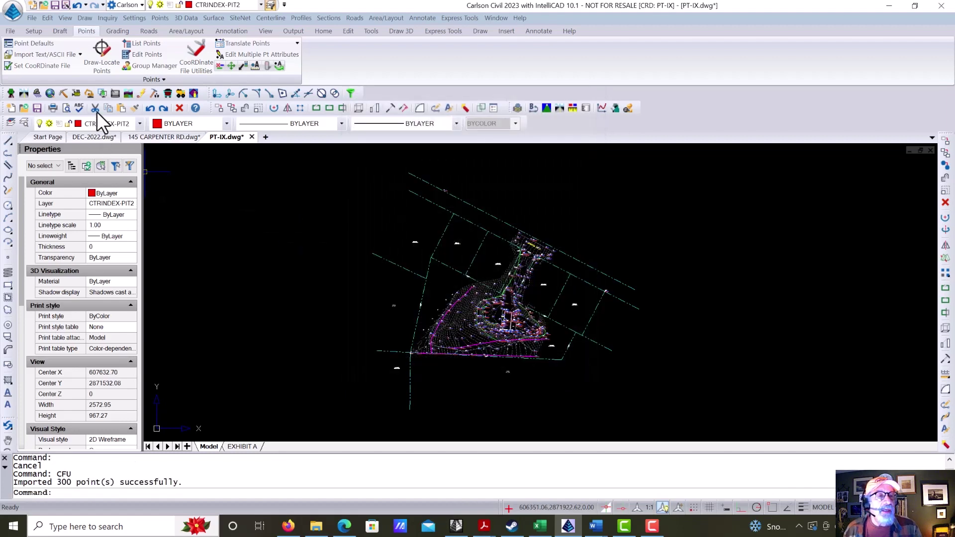
Step: Set the existing file PT-IX-M.crd as the drawing's current coordinate file
click(42, 64)
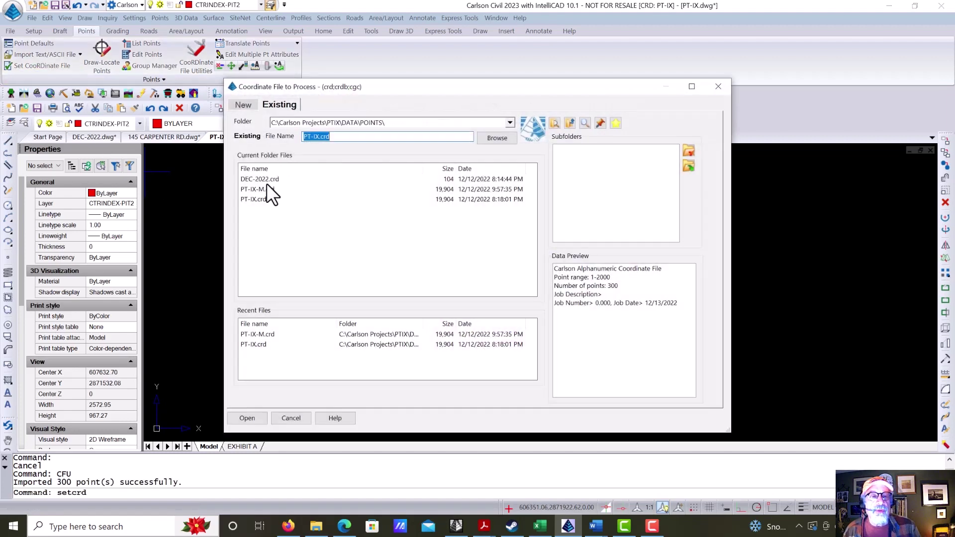
click(262, 189)
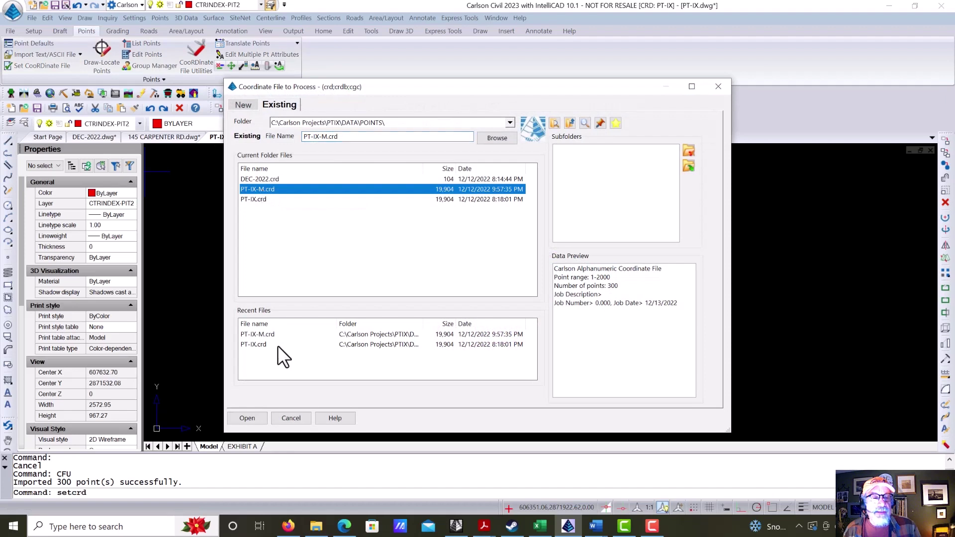
click(249, 418)
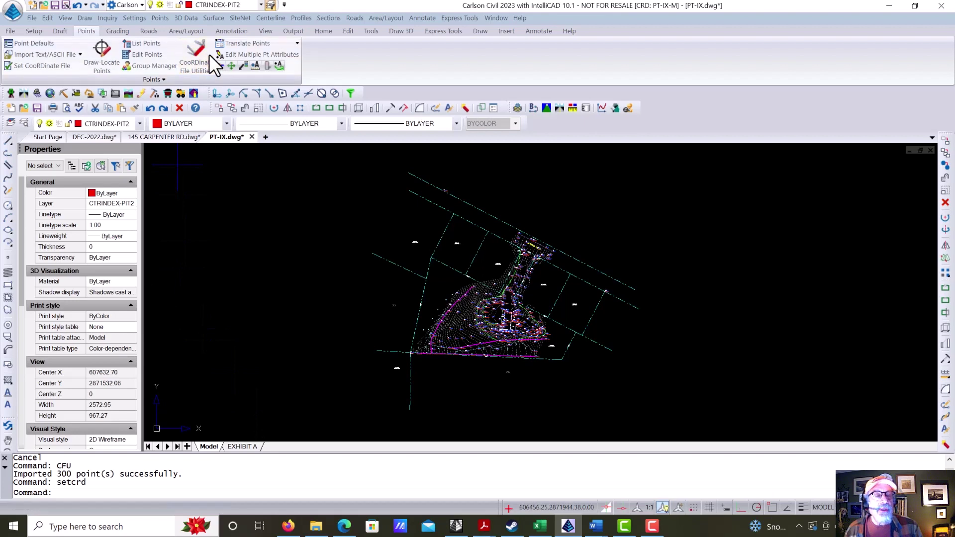
Step: Set up Scale Points for the coordinate file with the base point at northing 0, easting 0
click(196, 57)
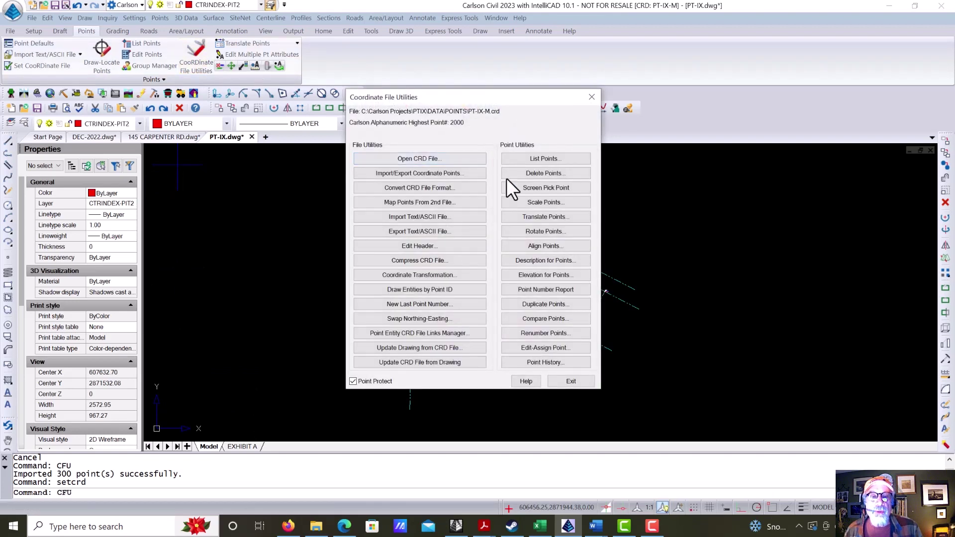
click(562, 202)
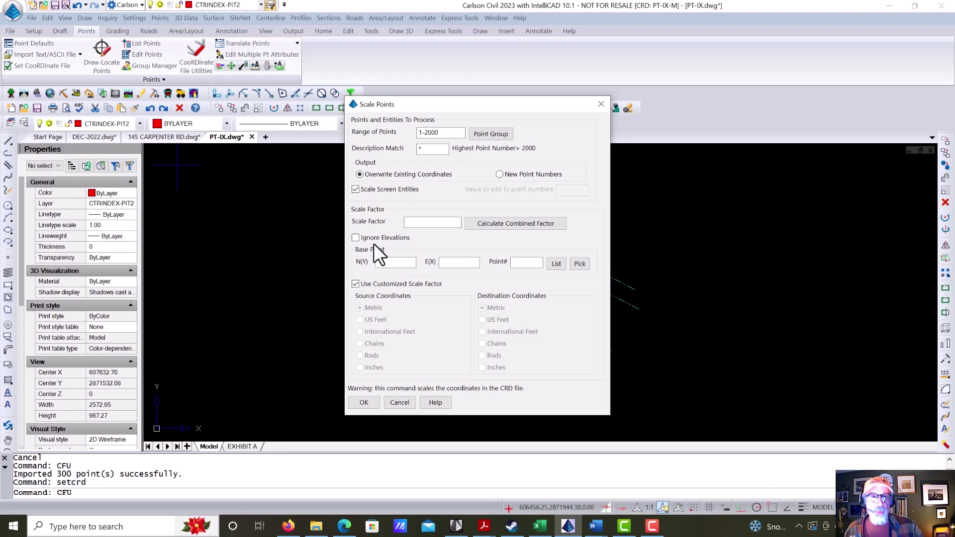
click(412, 261)
text(00)
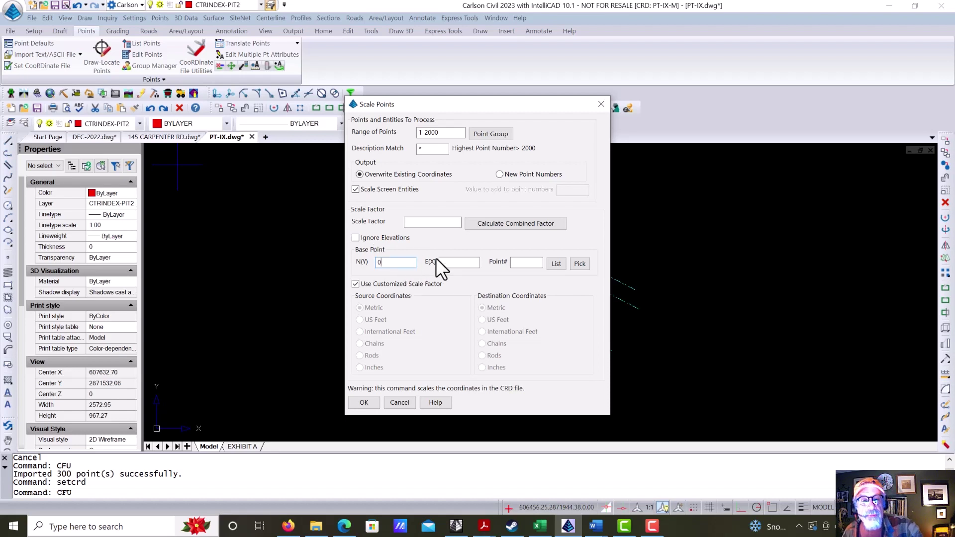
click(455, 264)
text(0)
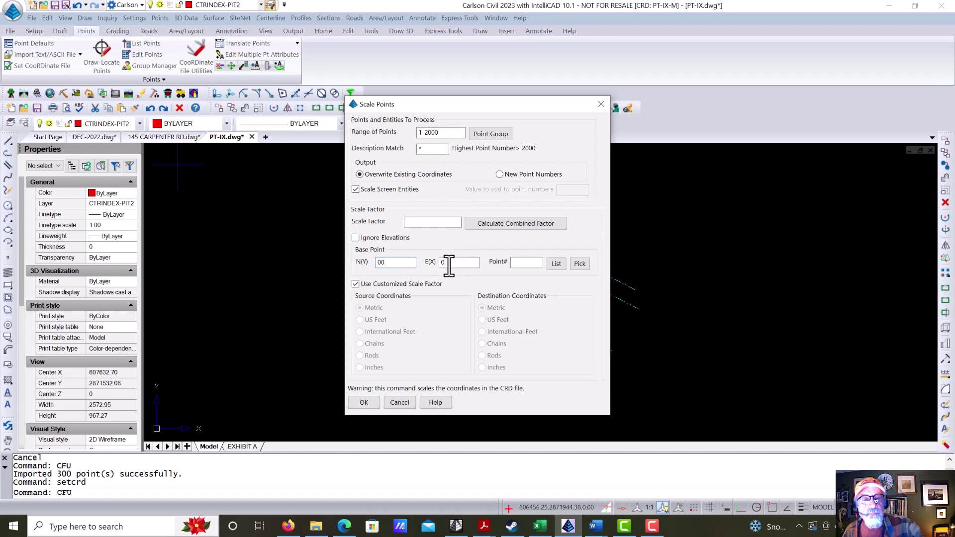
click(396, 264)
key(BackSpace)
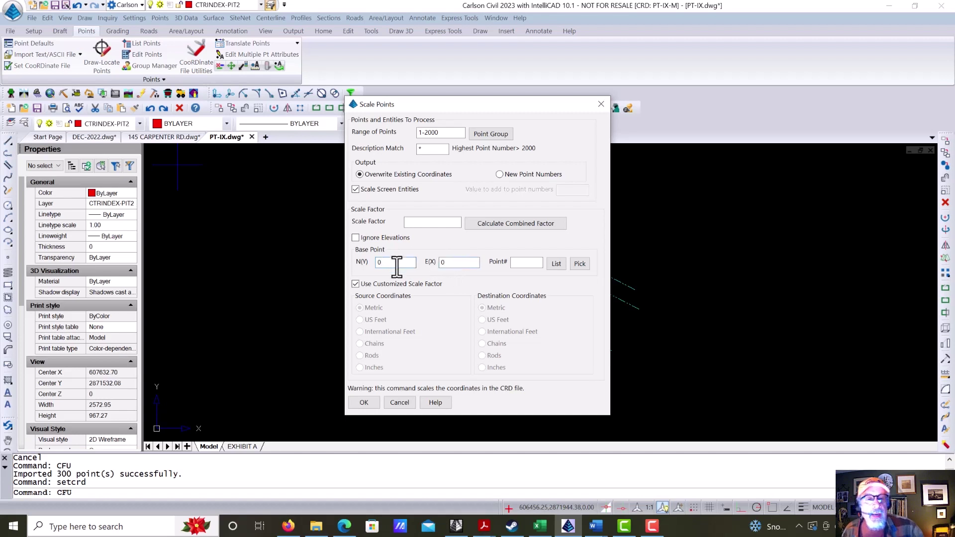
Step: Turn off the customized scale factor and convert from US Feet source coordinates to Metric destination coordinates
click(355, 284)
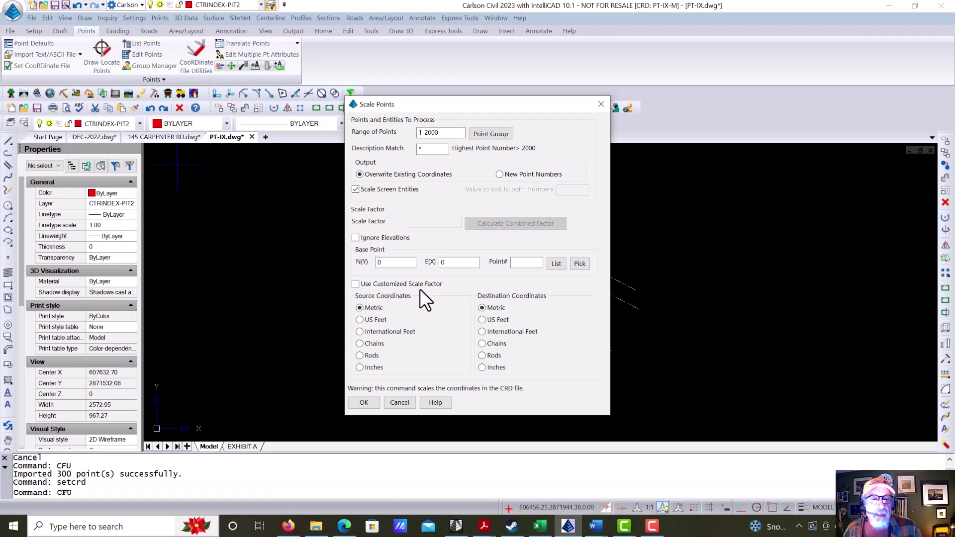
click(369, 321)
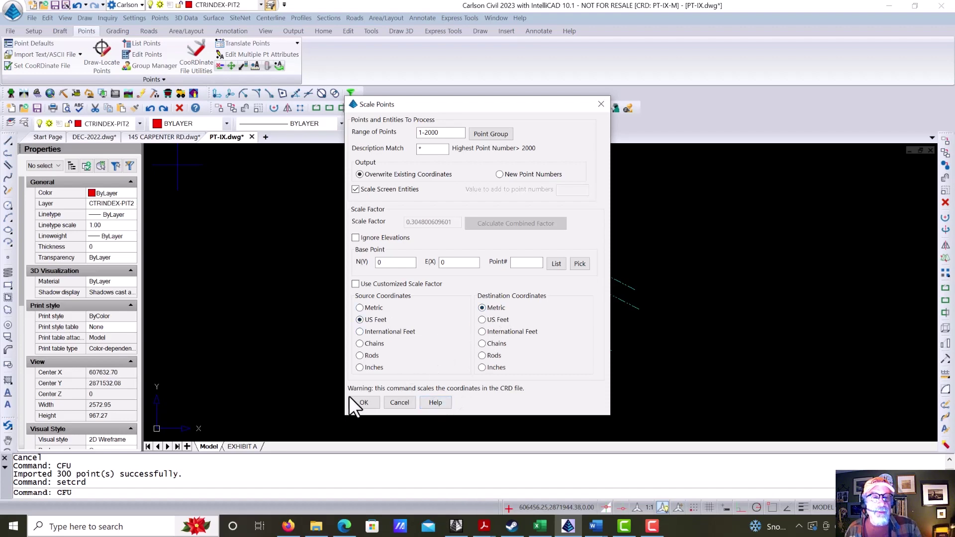
click(364, 403)
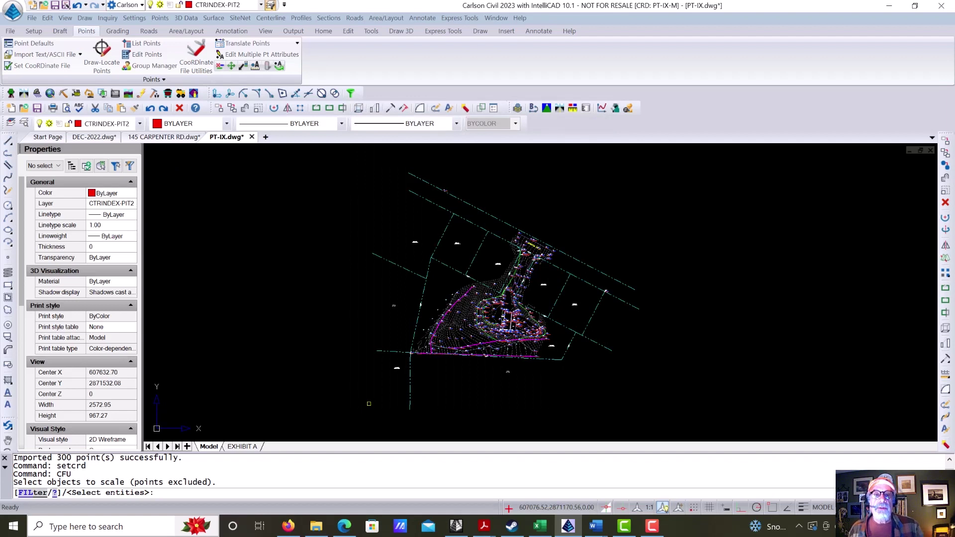
Step: Select all entities of the site plan to scale along with the points and finish the scaling
click(288, 156)
click(719, 428)
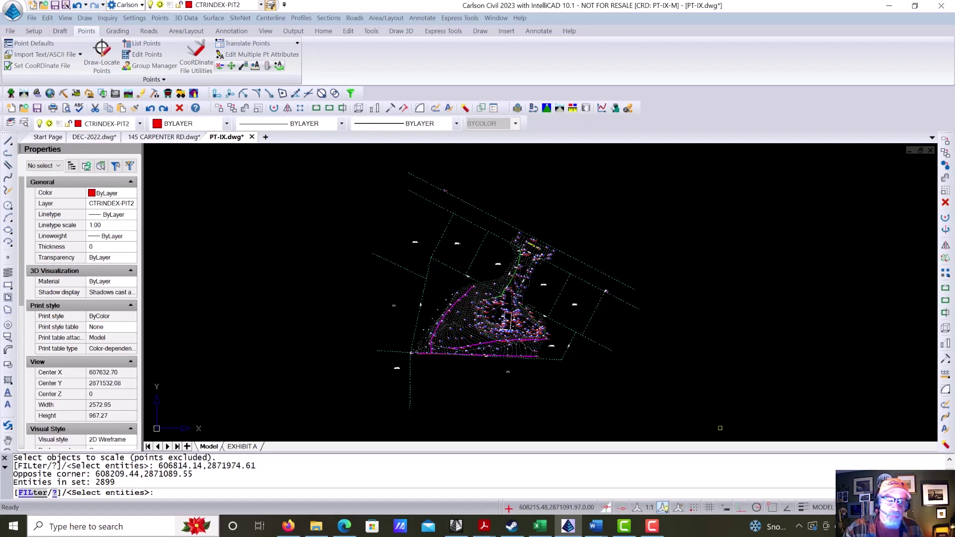
key(Return)
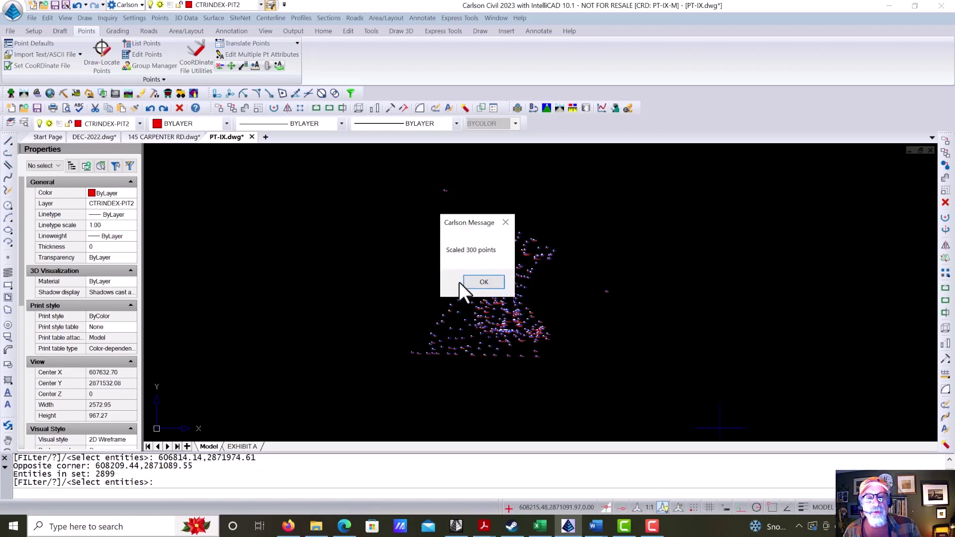
click(484, 281)
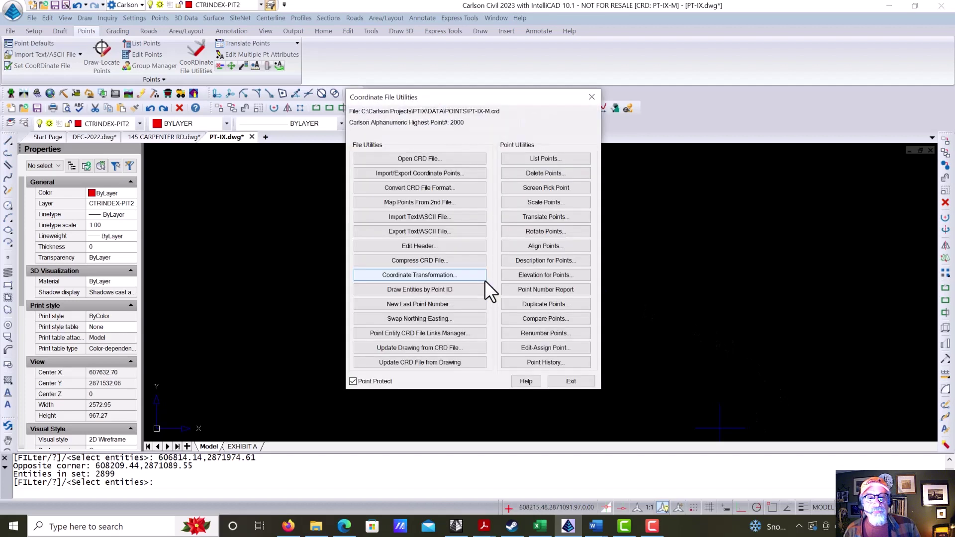
click(572, 381)
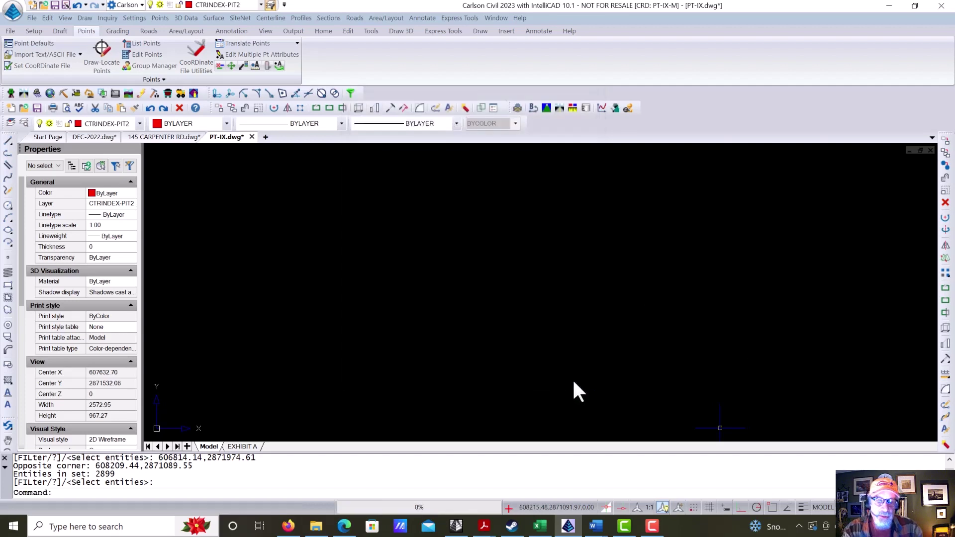
Step: Measure the frontage between the same two lot corners in the scaled drawing to check the conversion
text(z)
key(Return)
text(e)
key(Return)
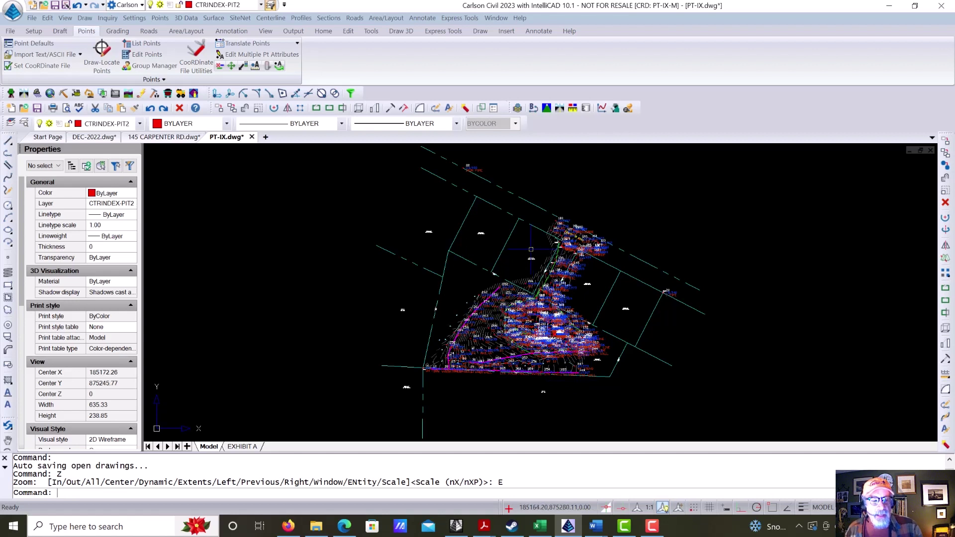
text(DI)
key(Return)
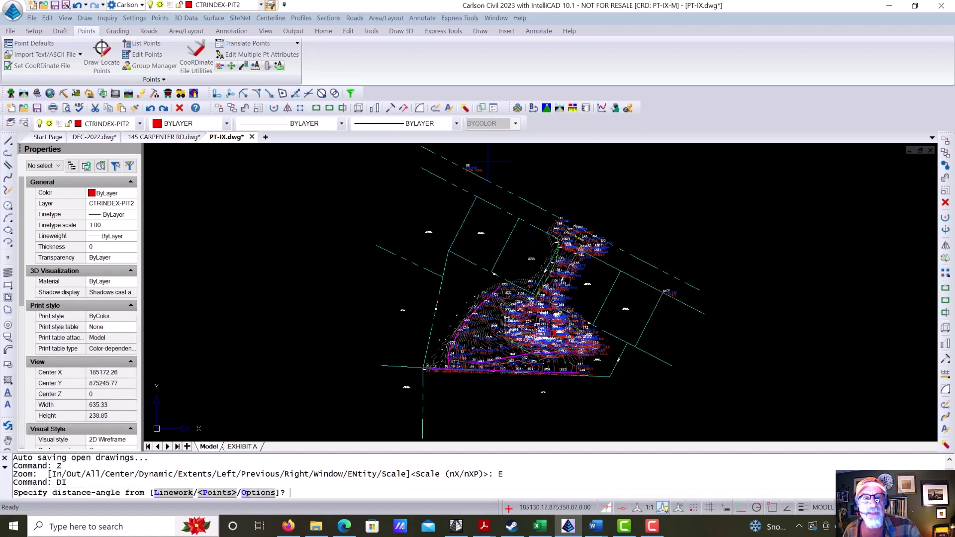
click(477, 197)
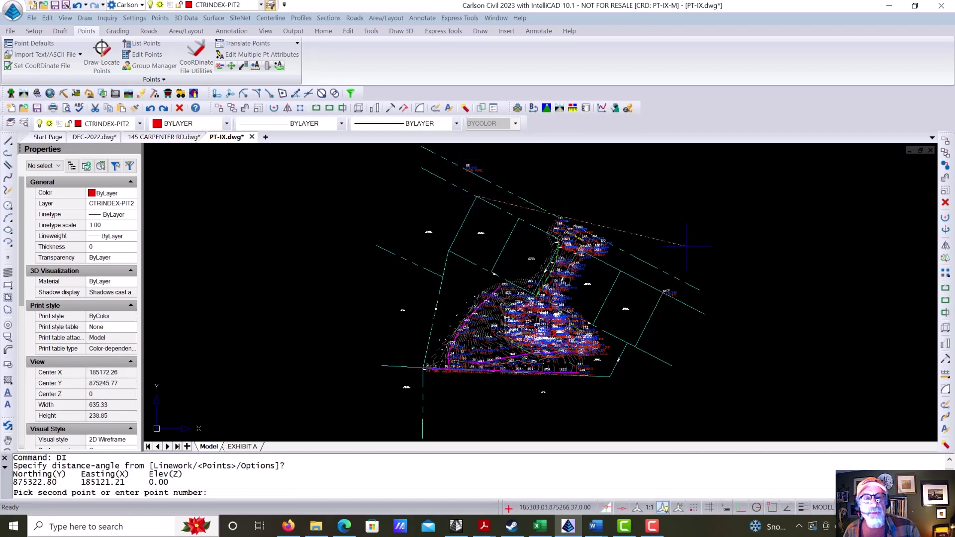
click(665, 292)
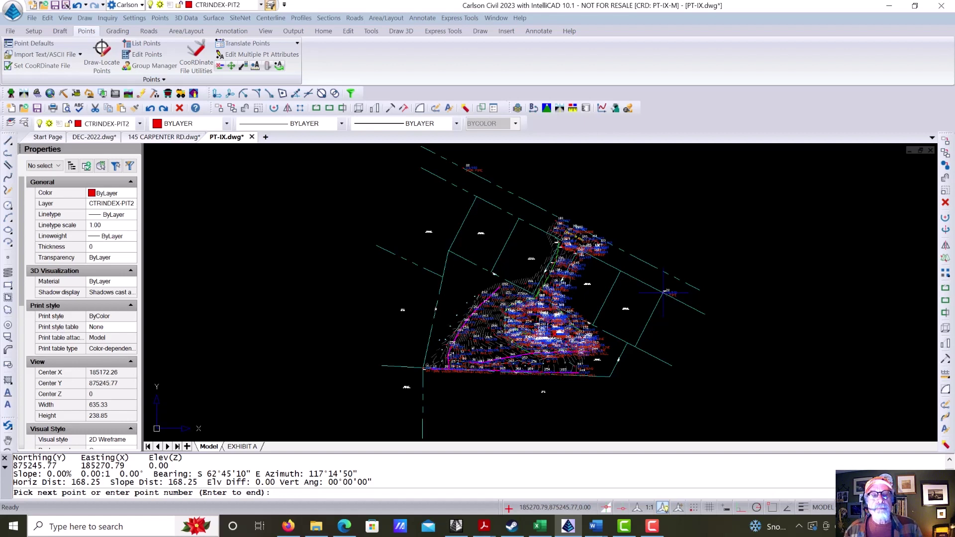
key(Escape)
key(Escape)
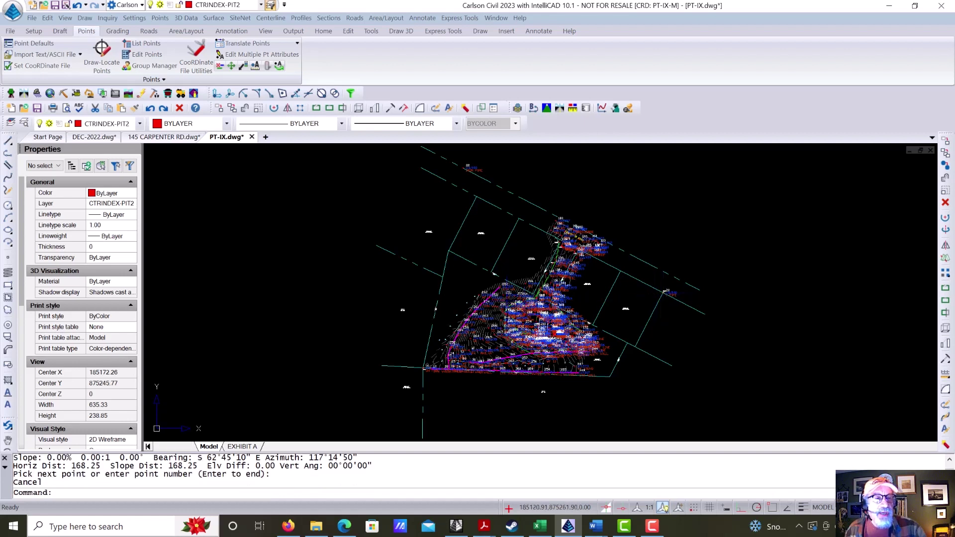
Step: Save the drawing and switch its Drawing Setup from English to metric units, adjusting the other settings to match
click(55, 5)
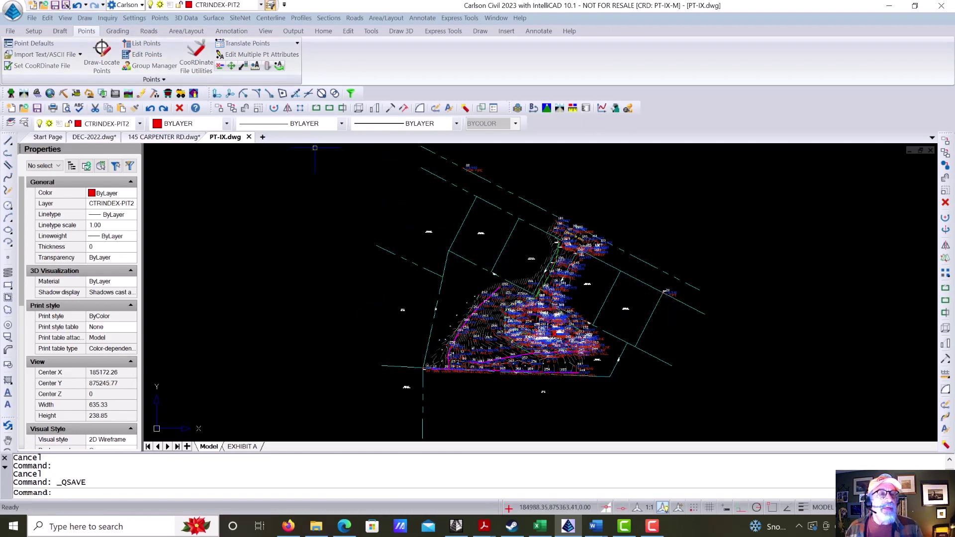
click(135, 19)
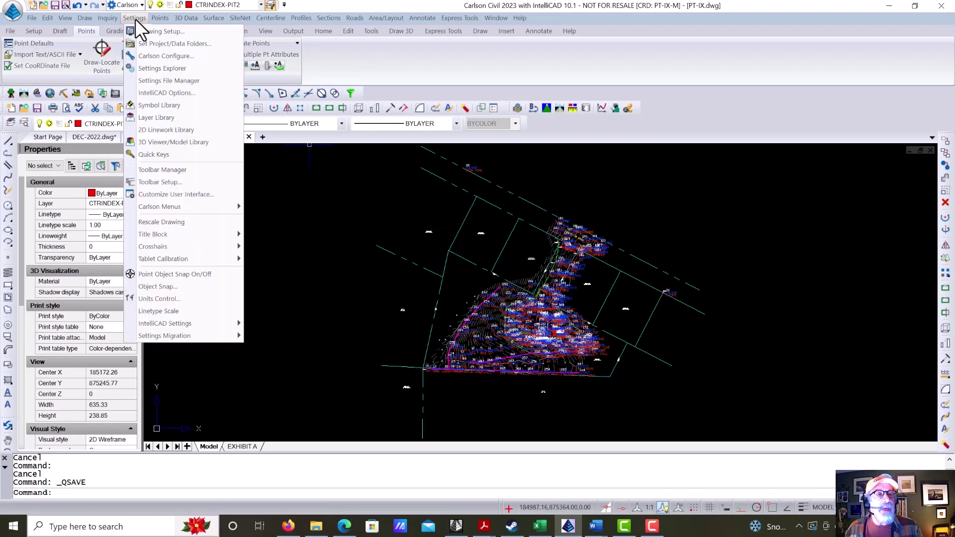
click(138, 33)
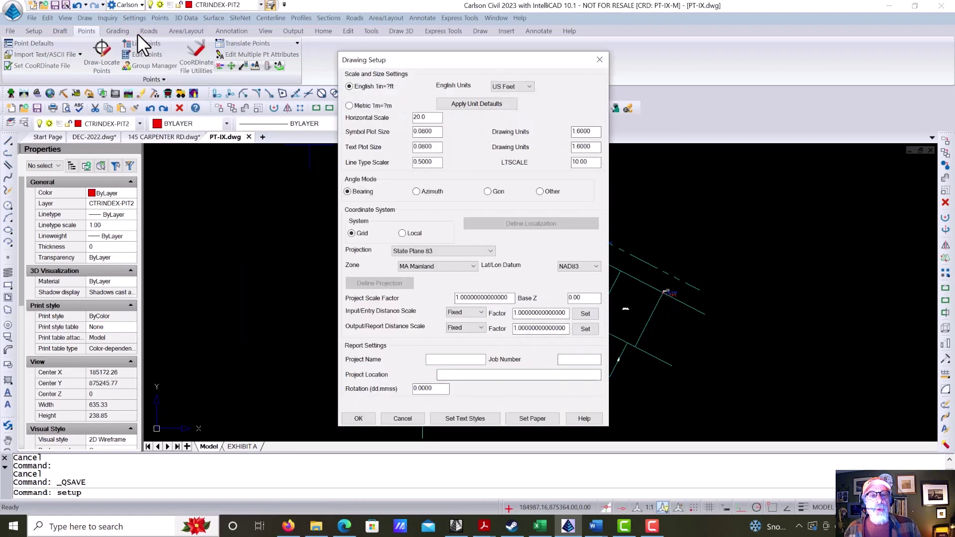
click(361, 105)
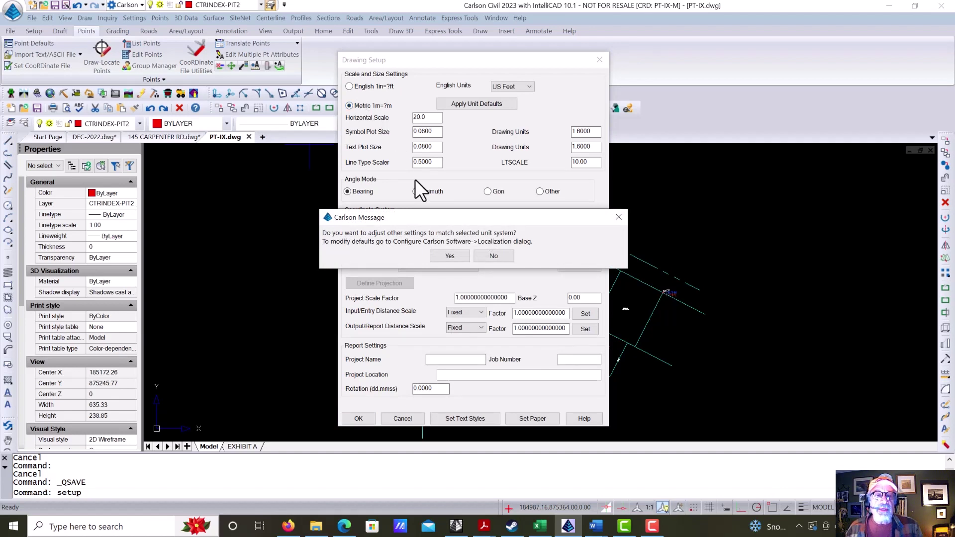
click(450, 255)
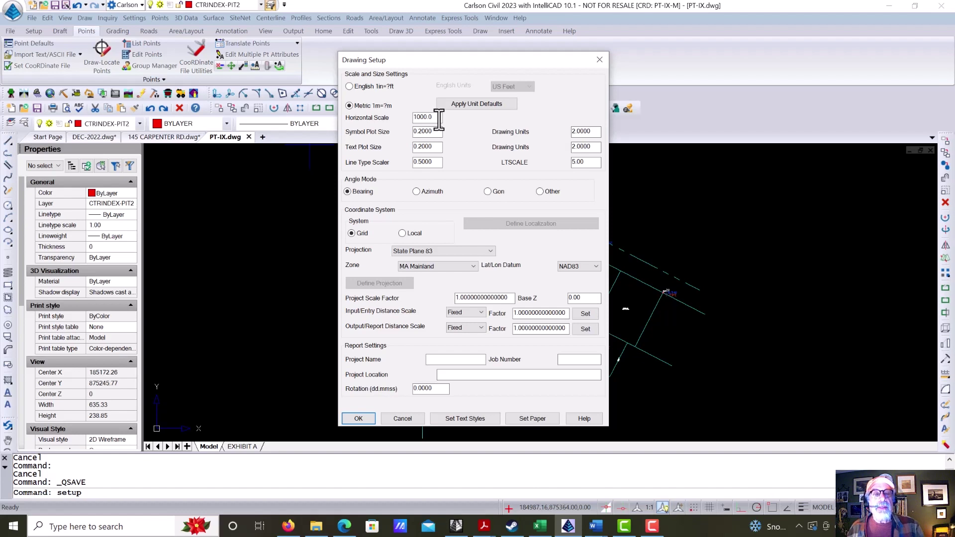
Step: Set the metric horizontal scale to 100, update the drawing-unit sizes and apply the drawing setup
drag(431, 118, 367, 114)
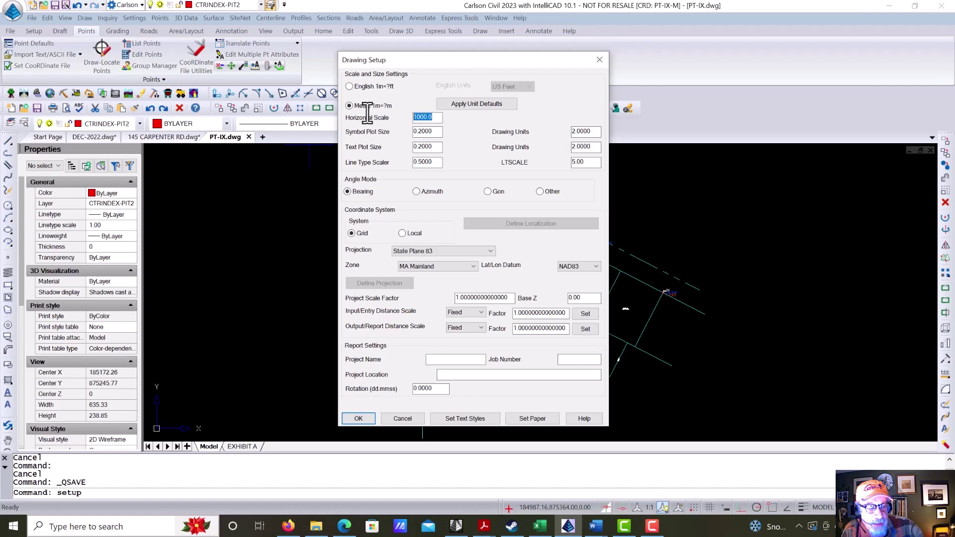
text(1)
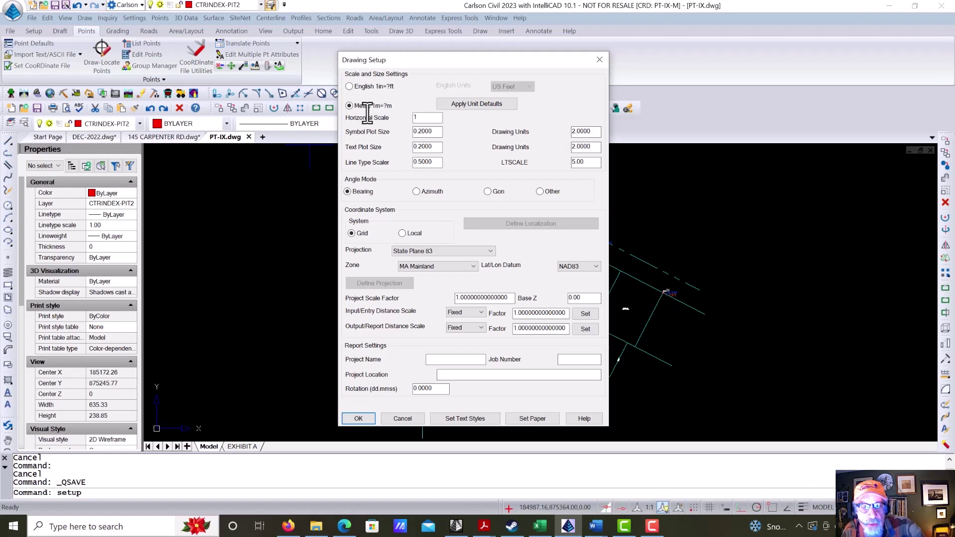
text(00)
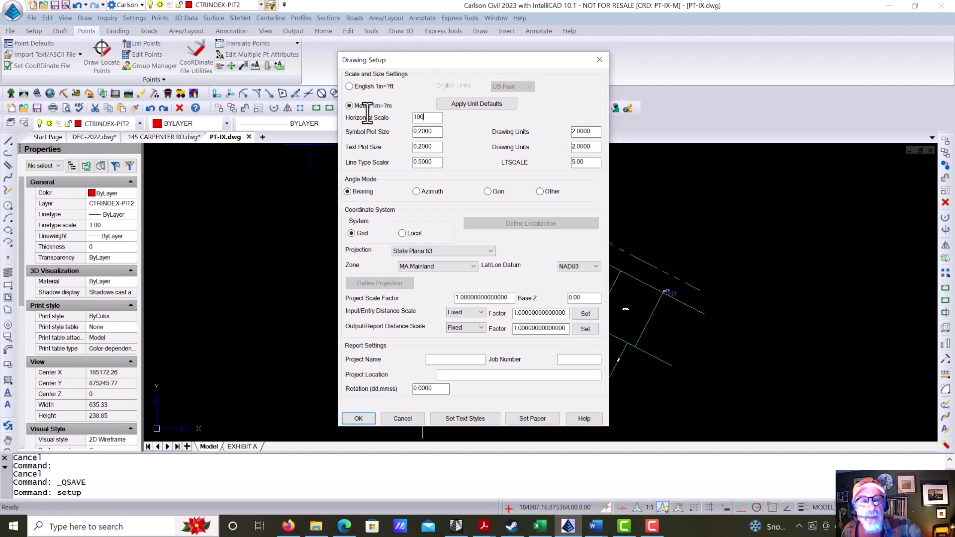
click(436, 147)
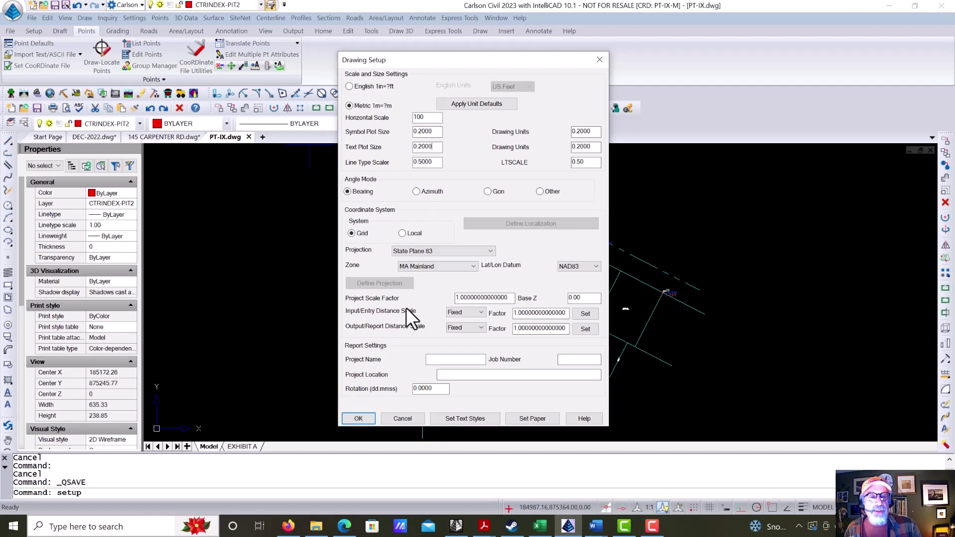
click(359, 418)
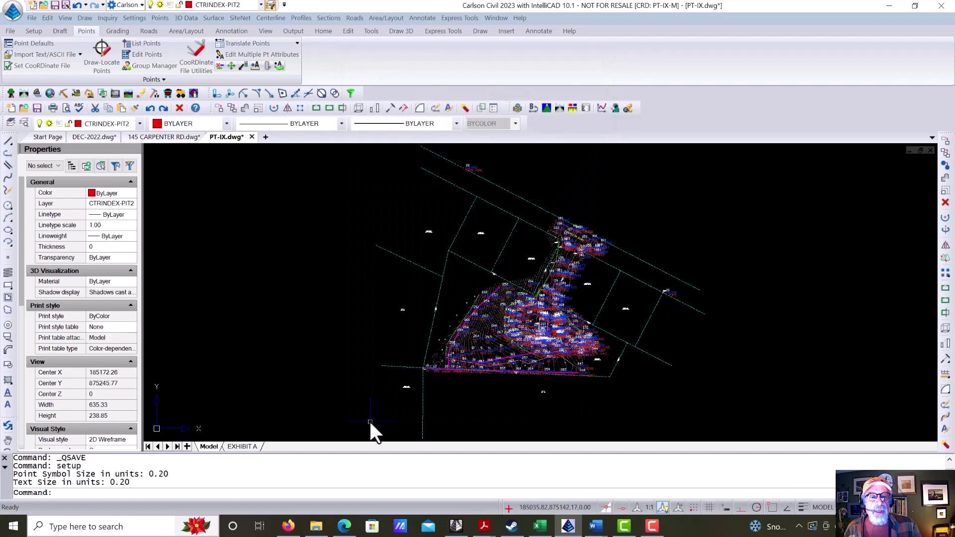
Step: Draw all points from the PT-IX-M.crd coordinate file over the existing points, using Erase and Redraw for duplicates
scroll(557, 329, up, 5)
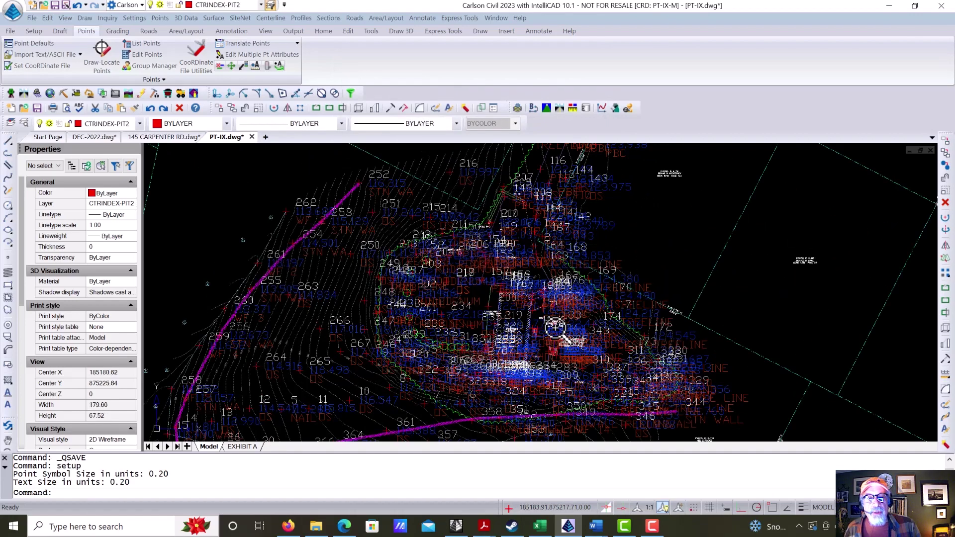
scroll(556, 328, down, 3)
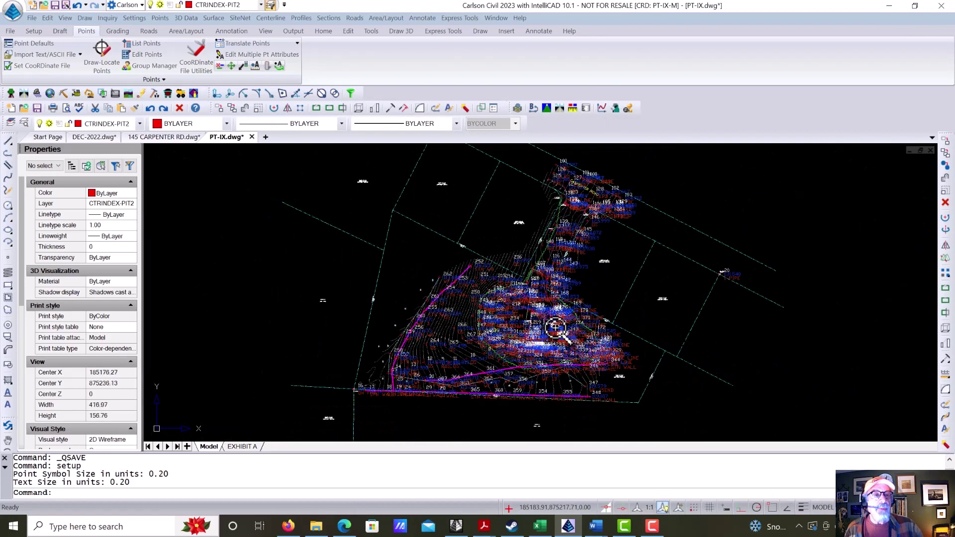
click(106, 61)
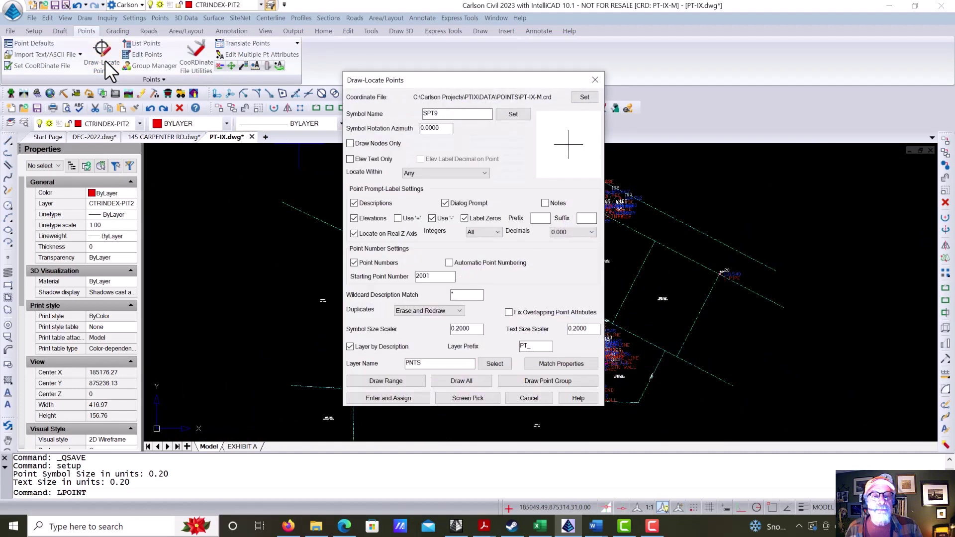
click(458, 381)
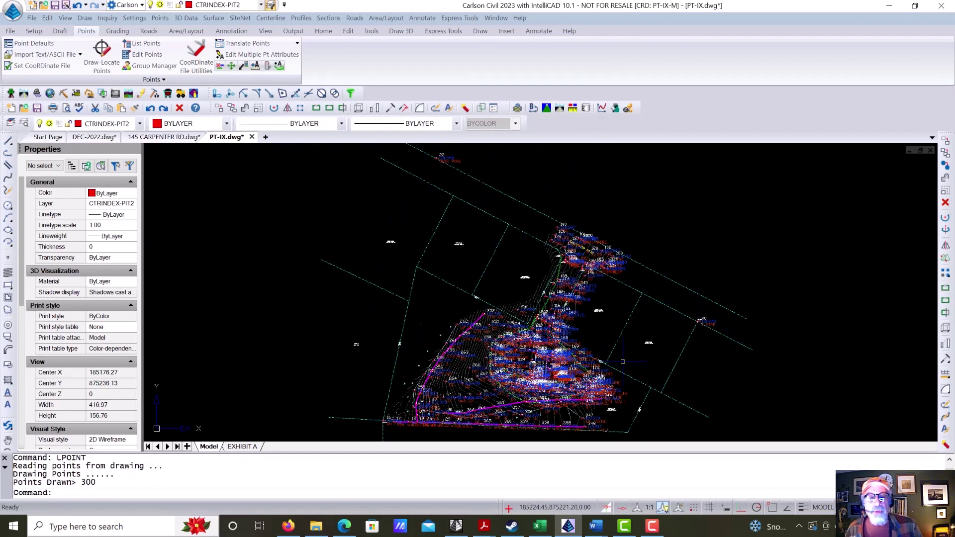
Step: Examine the newly drawn points around points 216 and 251 for duplicate labels and compare the label sizes
scroll(573, 331, up, 3)
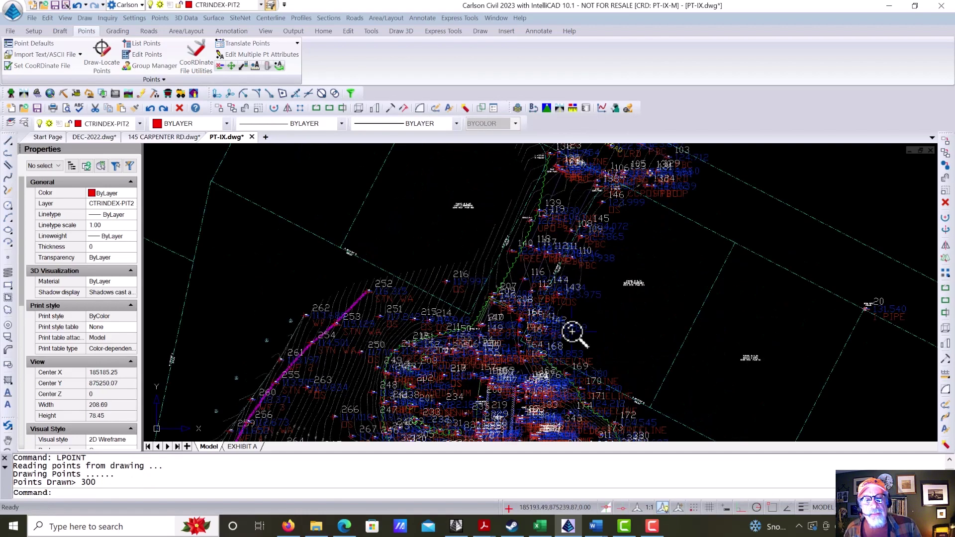
scroll(477, 279, up, 6)
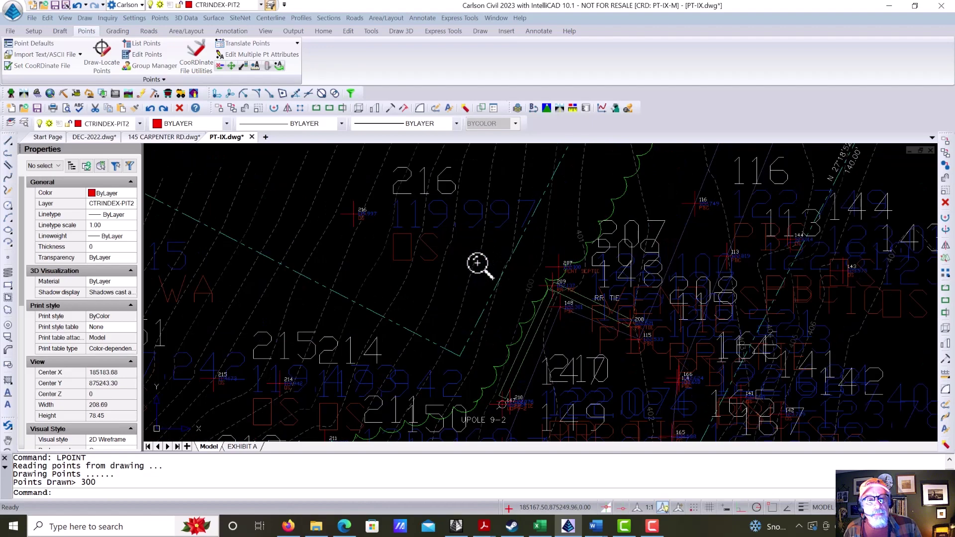
scroll(478, 264, up, 1)
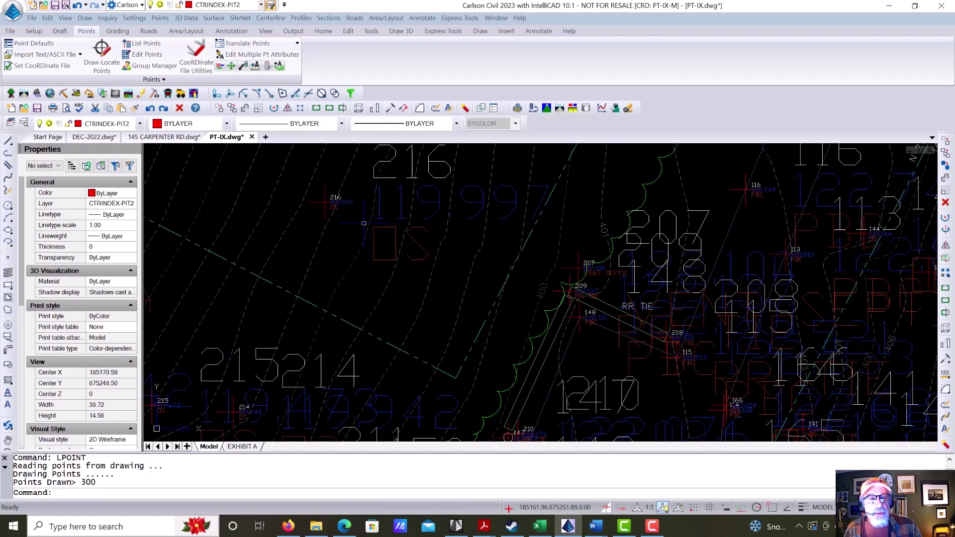
scroll(347, 213, up, 3)
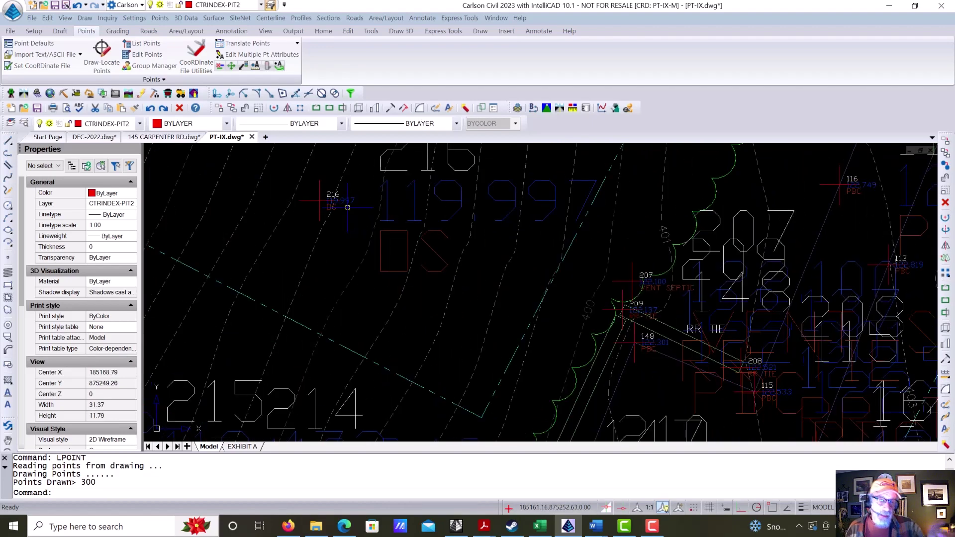
scroll(347, 207, down, 5)
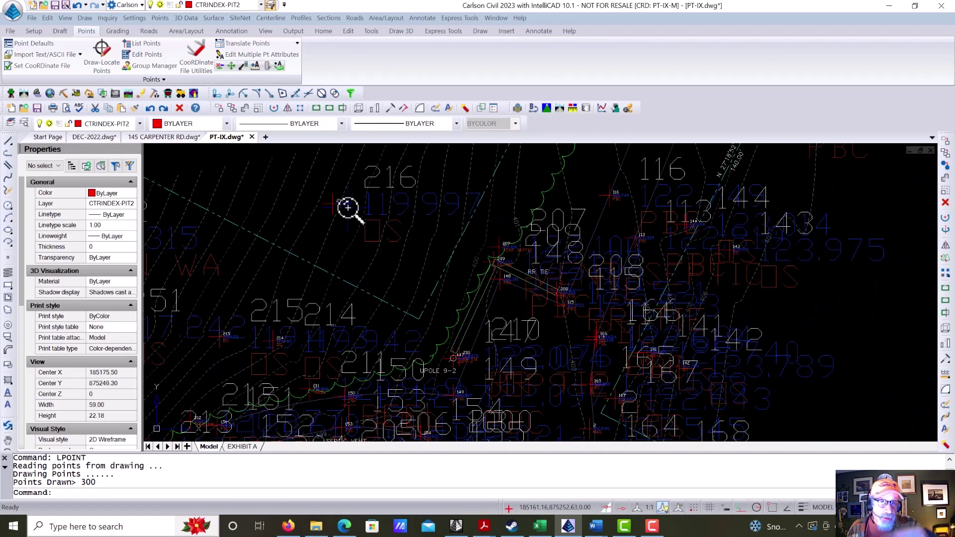
scroll(349, 208, up, 2)
scroll(433, 222, down, 2)
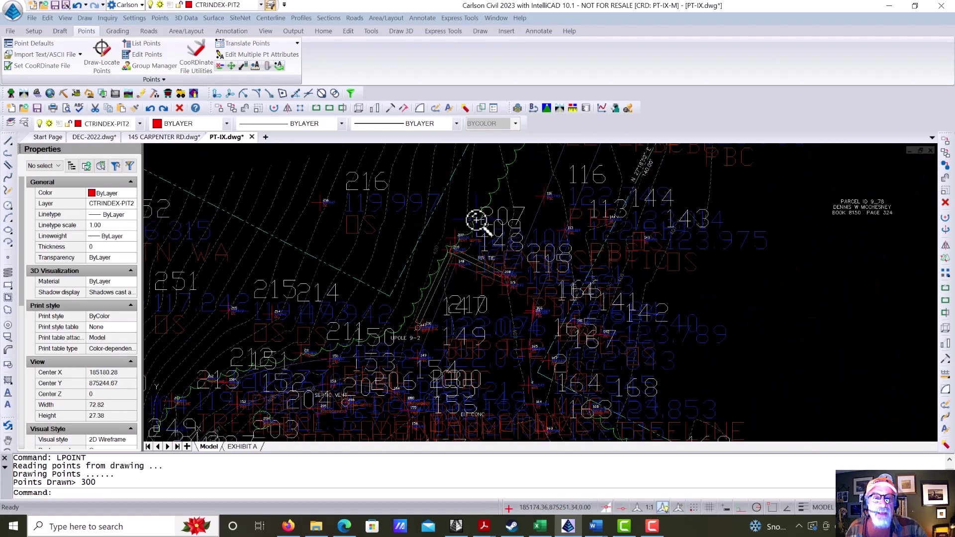
scroll(481, 220, down, 3)
scroll(449, 240, down, 6)
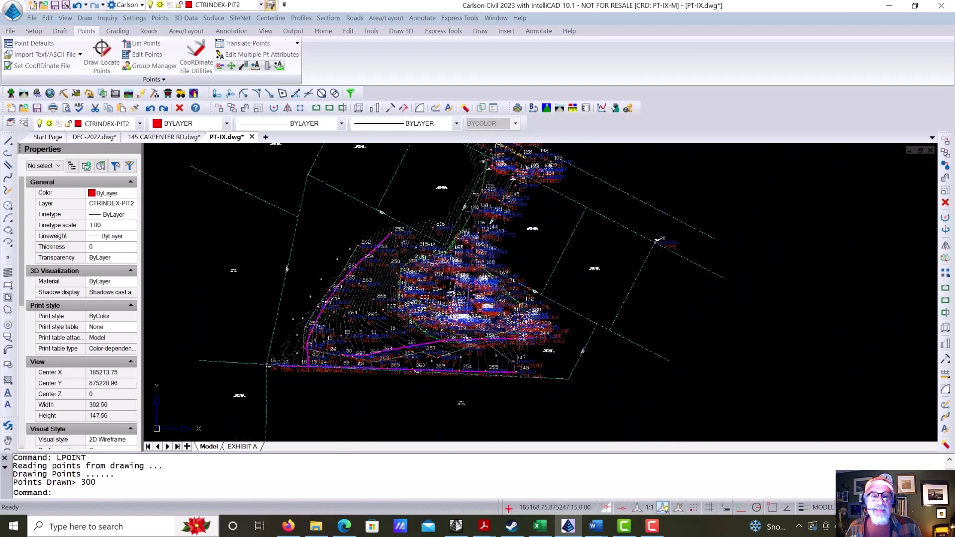
scroll(451, 273, up, 13)
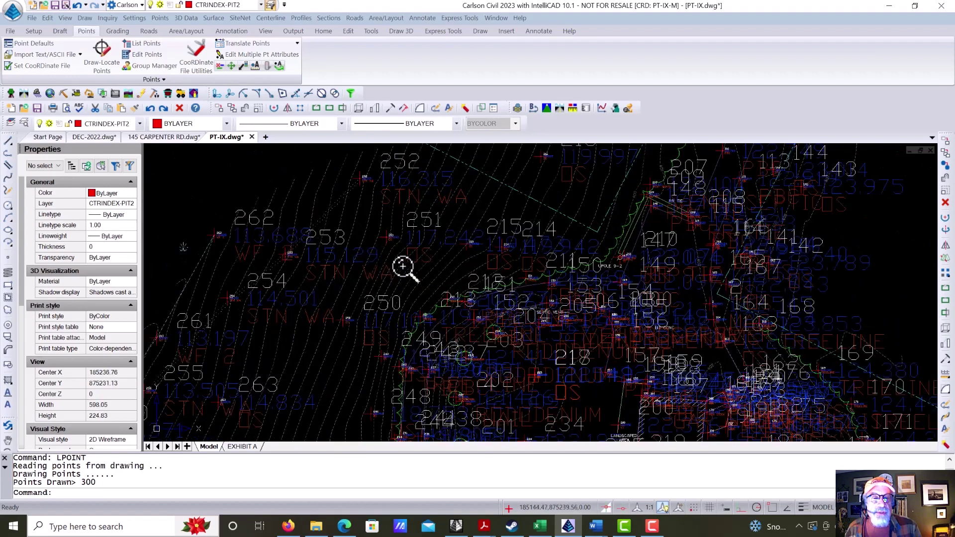
mouse_move(403, 269)
middle_down()
mouse_move(435, 294)
mouse_move(454, 294)
mouse_move(439, 332)
middle_up()
scroll(455, 294, down, 12)
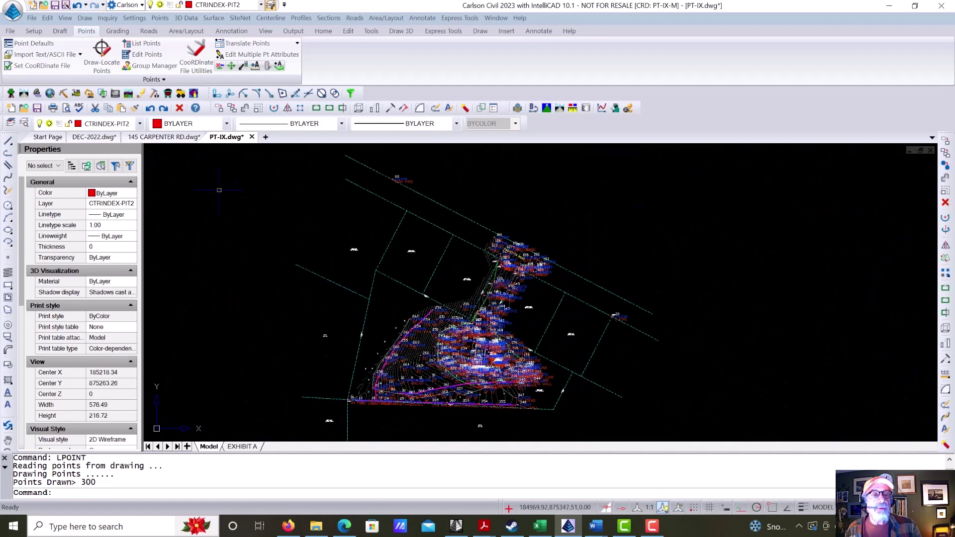
Step: Erase both symbols and attributes of all points in the drawing, keeping the points in the coordinate file
click(157, 17)
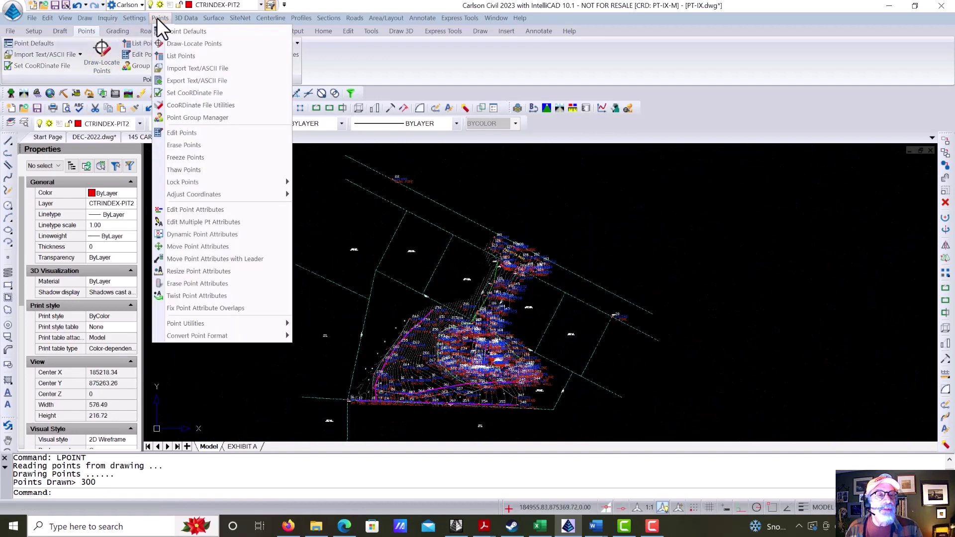
click(180, 144)
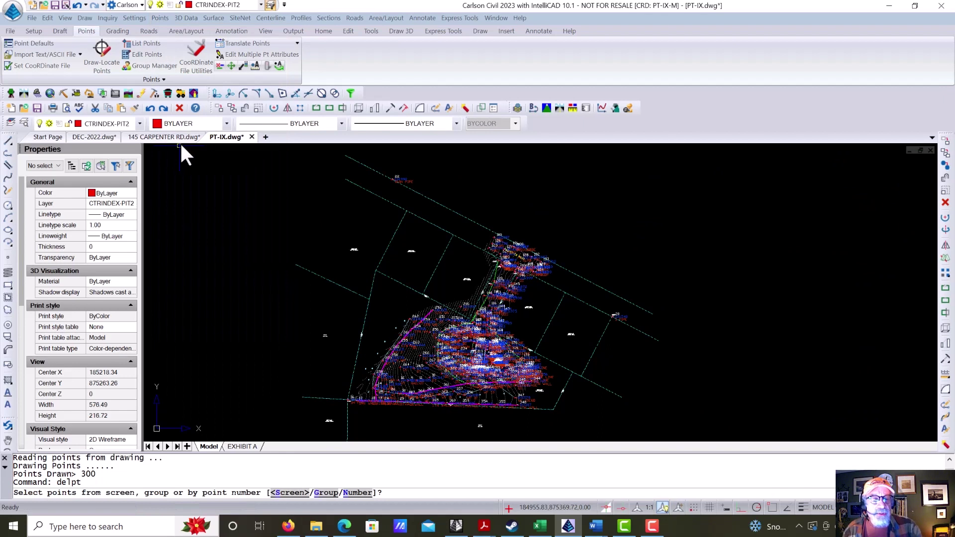
key(Return)
text(ALL)
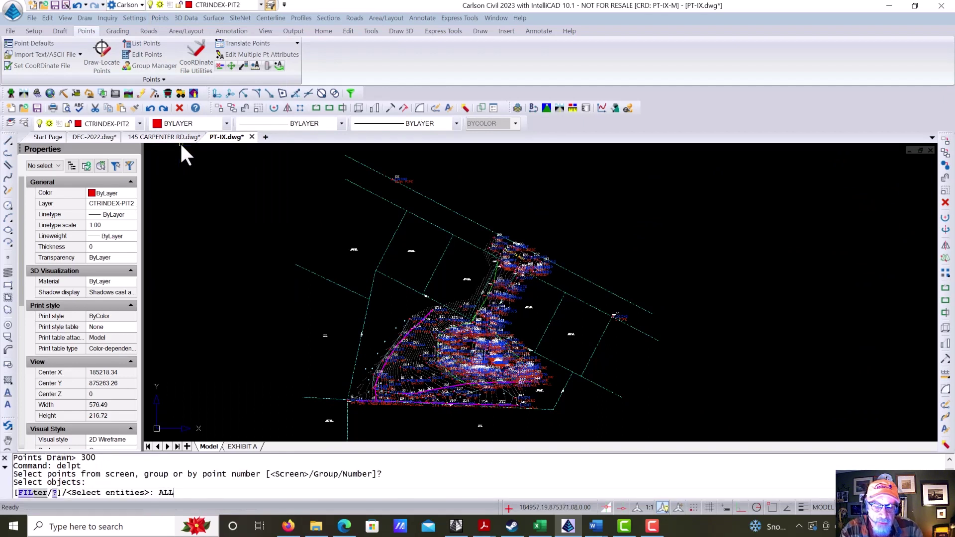
key(Return)
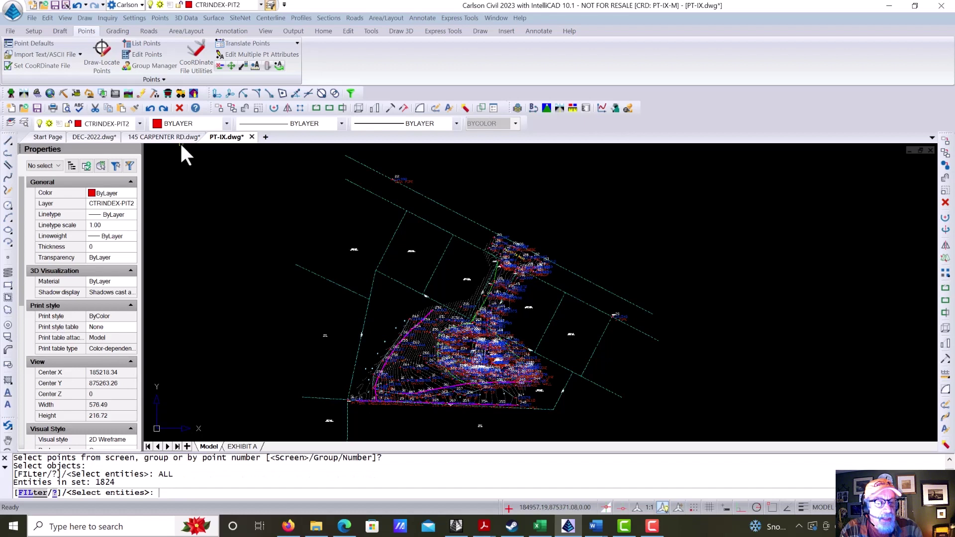
key(Return)
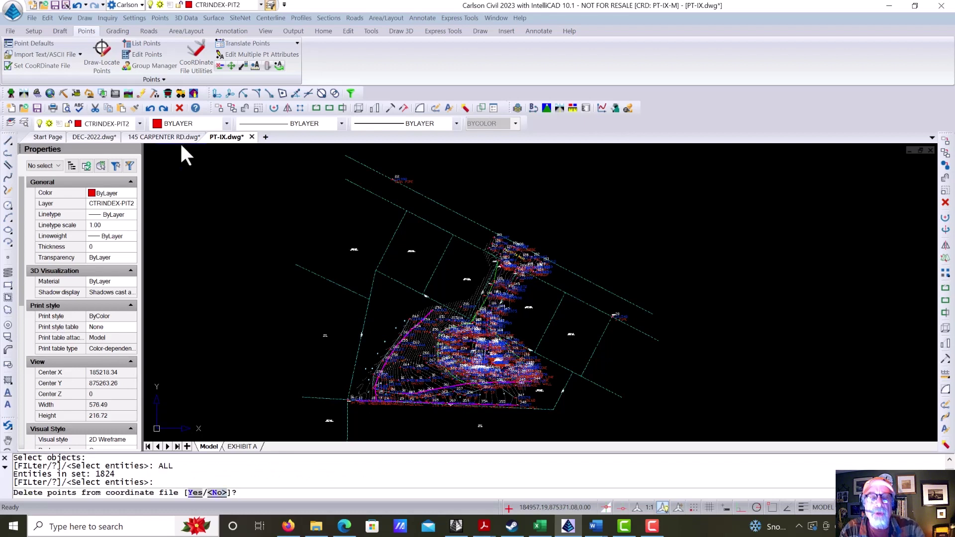
key(Return)
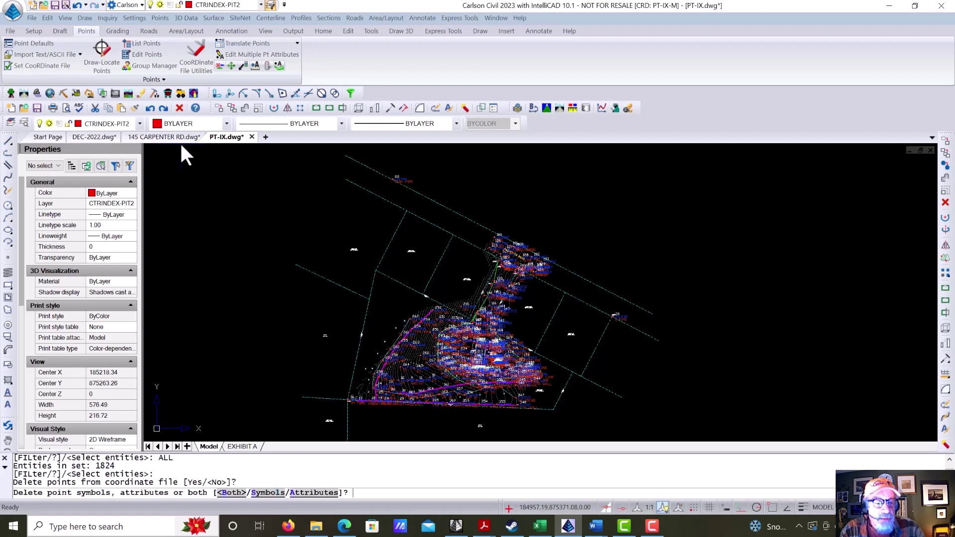
key(Return)
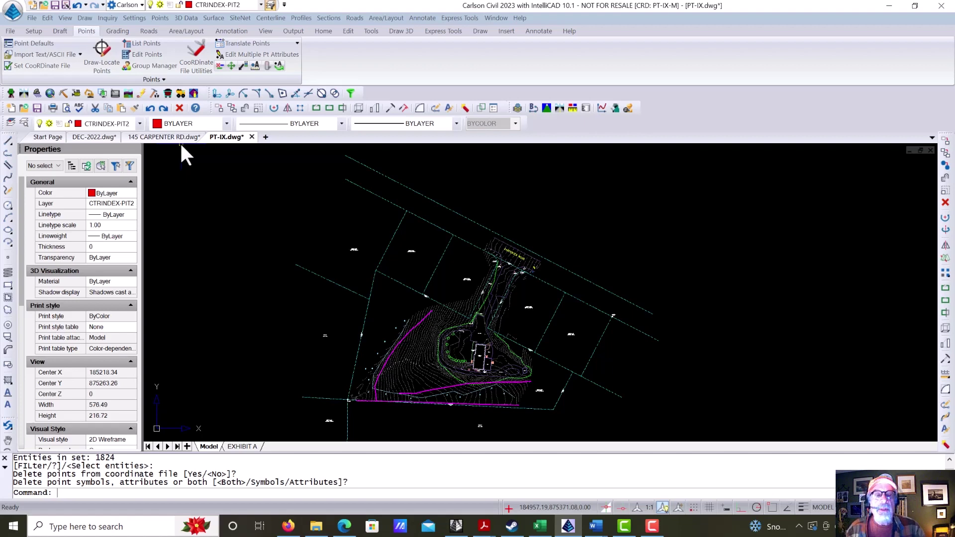
Step: Draw all points from PT-IX-M.crd into the cleared drawing and check the labels around point 141
click(111, 59)
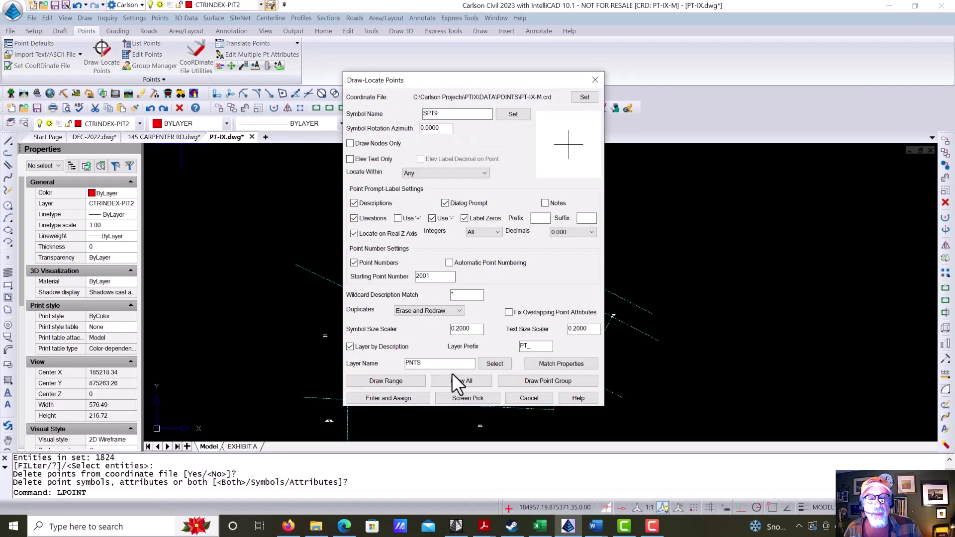
click(455, 382)
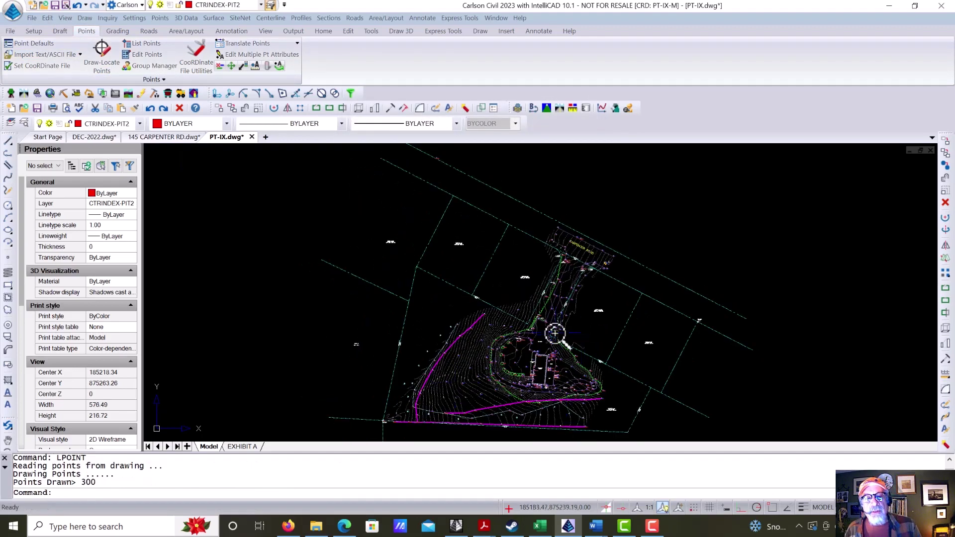
scroll(555, 334, up, 10)
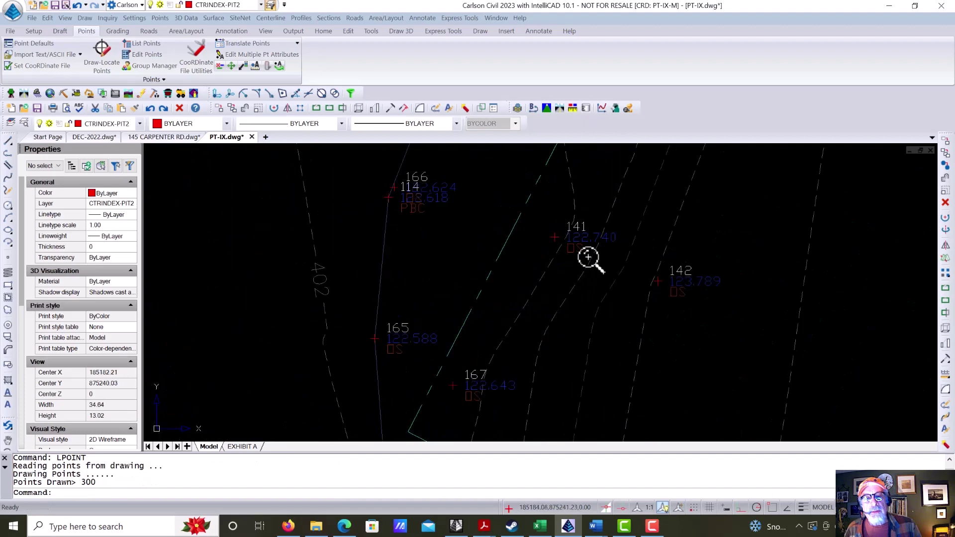
scroll(593, 254, up, 3)
mouse_move(597, 250)
middle_down()
mouse_move(580, 274)
mouse_move(492, 314)
middle_up()
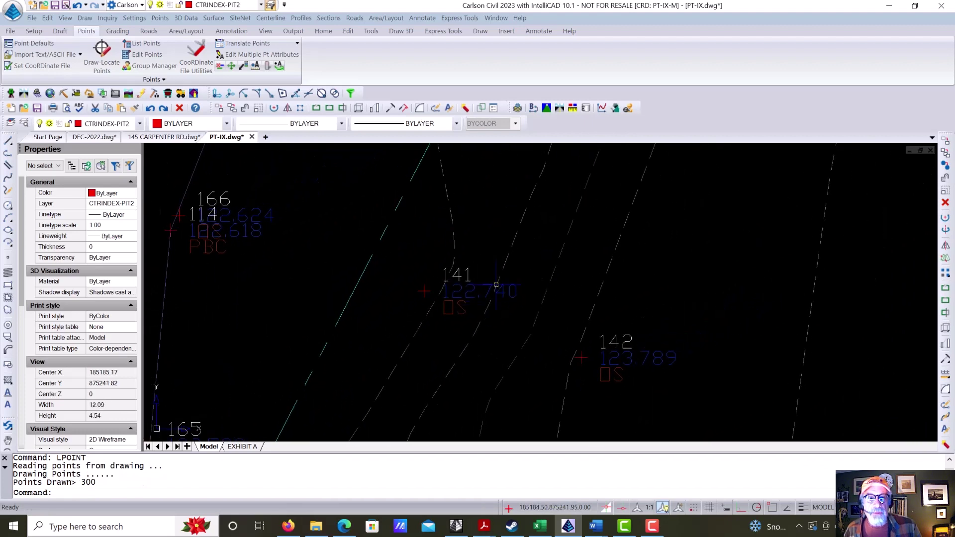
scroll(497, 285, up, 3)
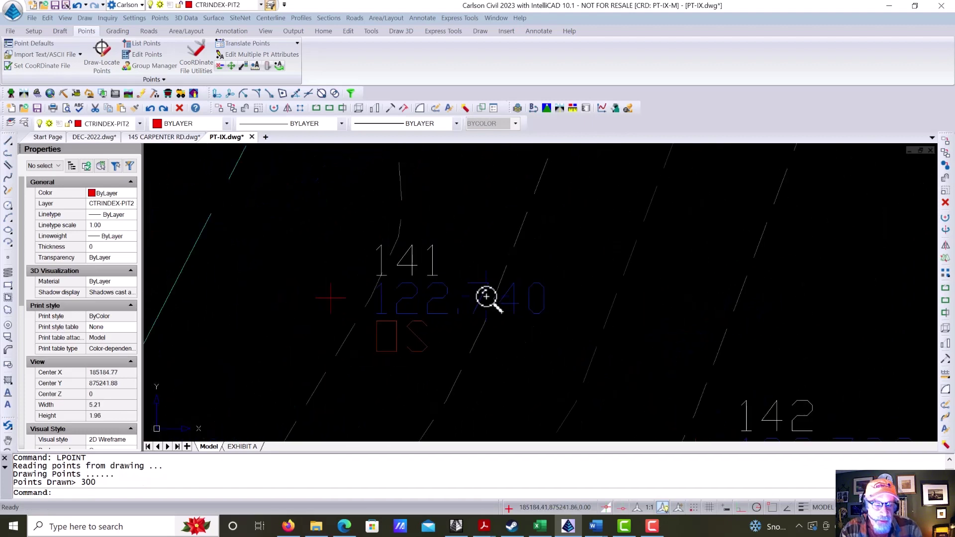
Step: Measure the text height of point 141's elevation label with the distance inquiry
text(DI)
key(Return)
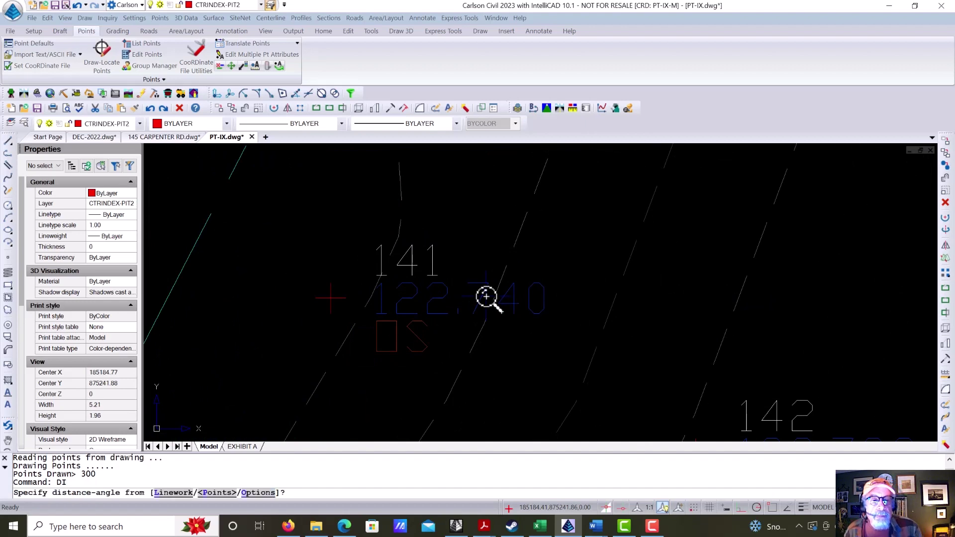
click(468, 282)
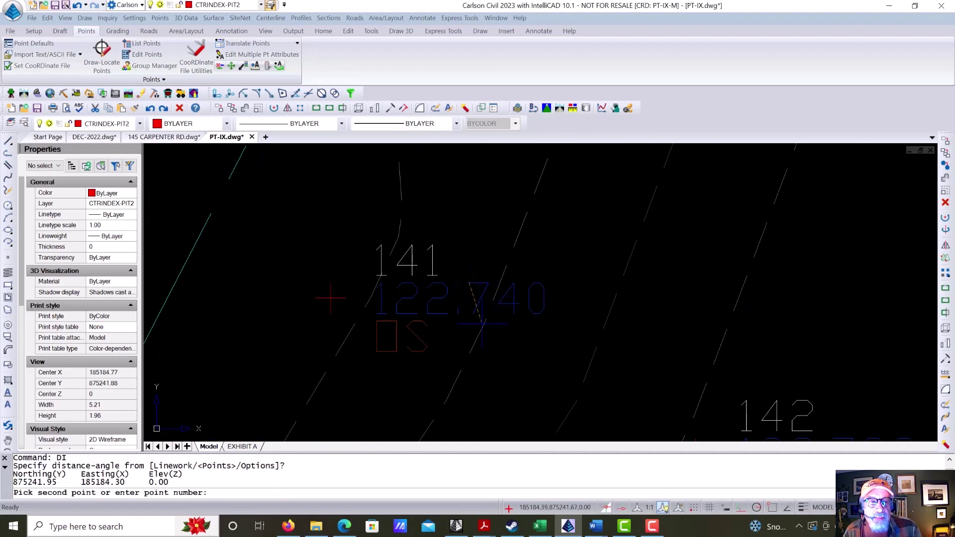
click(473, 314)
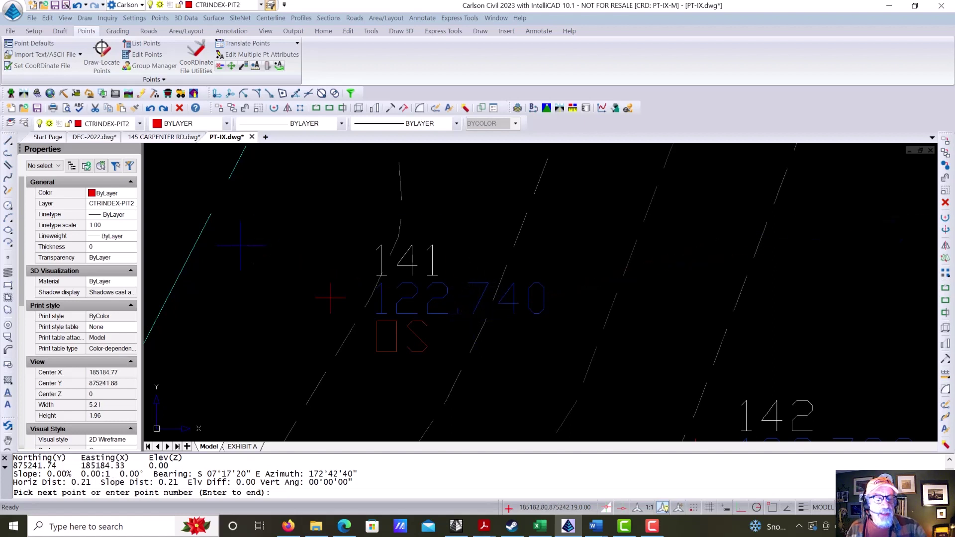
key(Escape)
key(Escape)
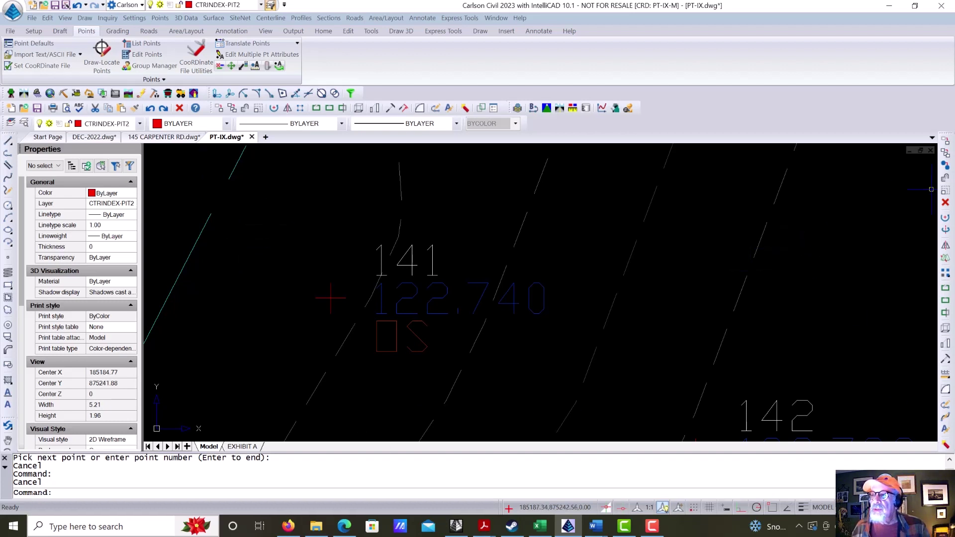
Step: Review the viewport scale, DIMSCALE and L100 text size entries for 1:100, 1:500 and 1:1000 in the METRIC SCALES.xlsx Excel sheet
drag(954, 149, 628, 62)
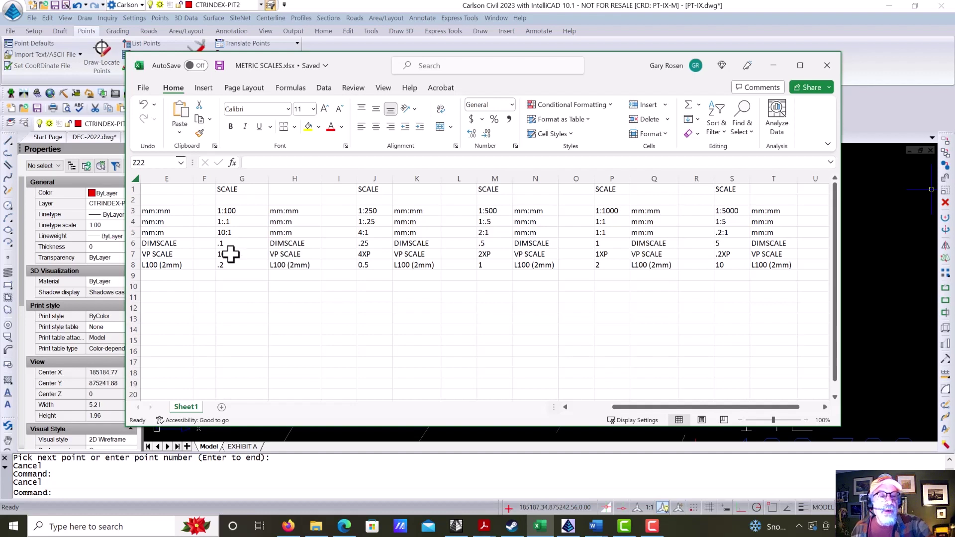
click(234, 254)
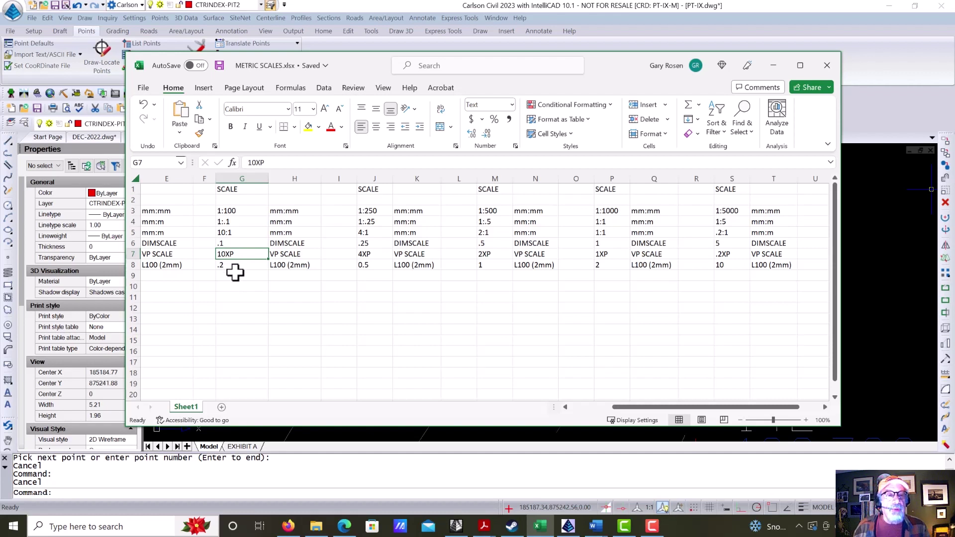
click(238, 266)
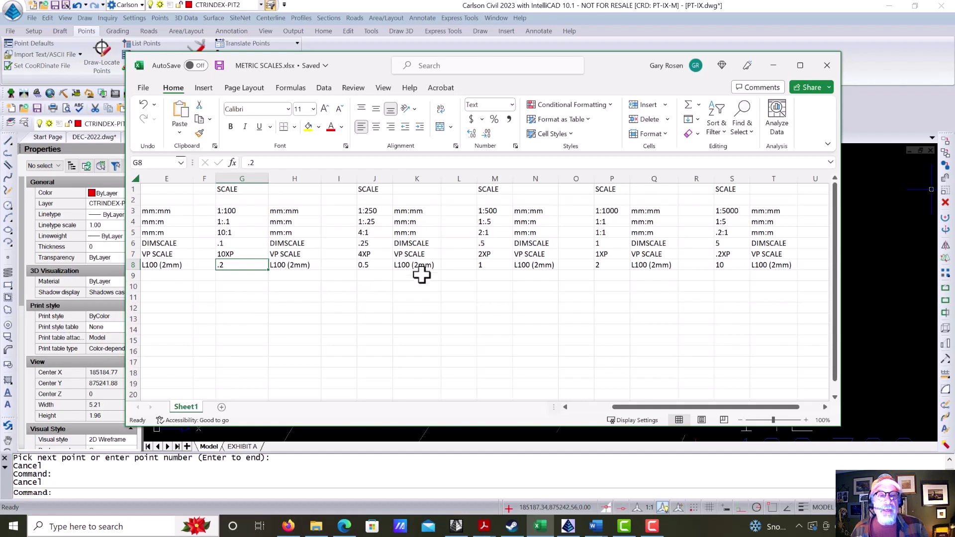
click(498, 211)
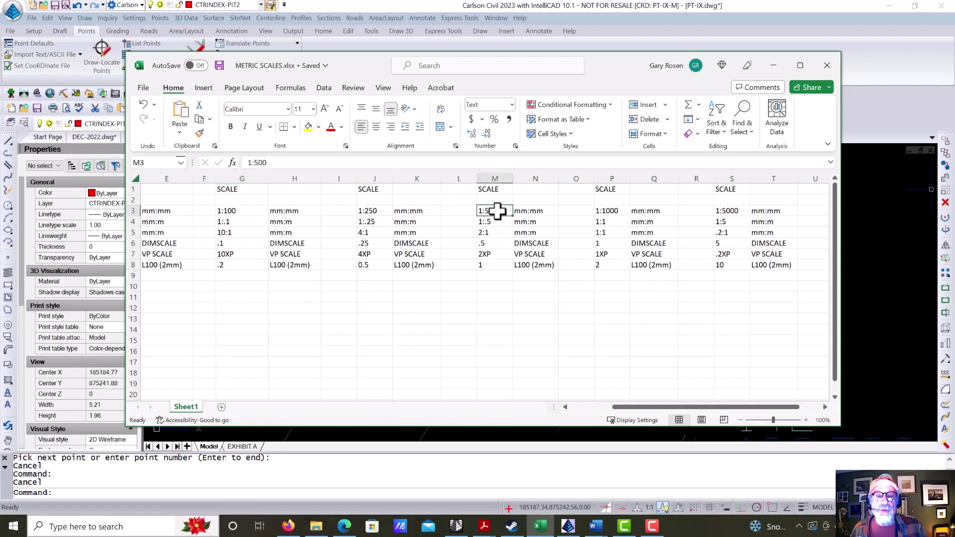
click(494, 265)
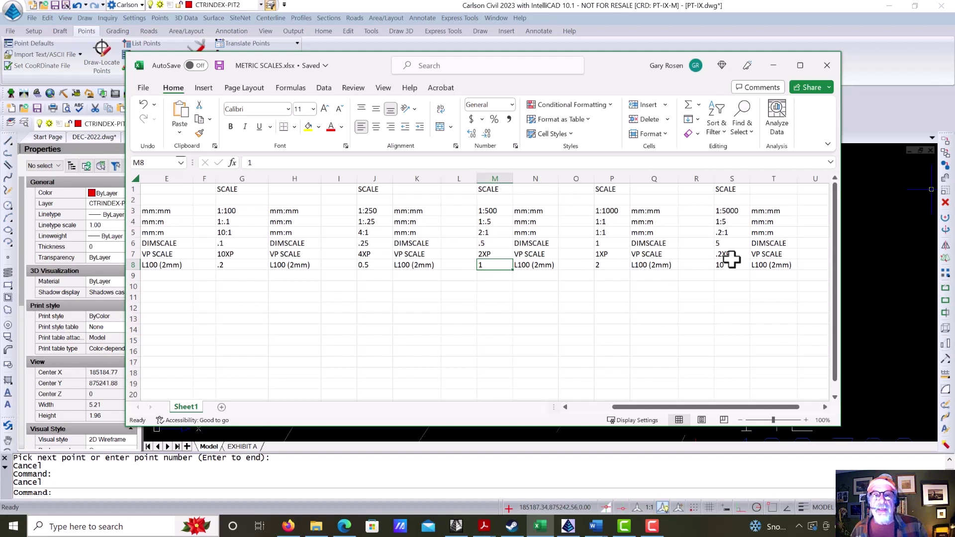
click(619, 210)
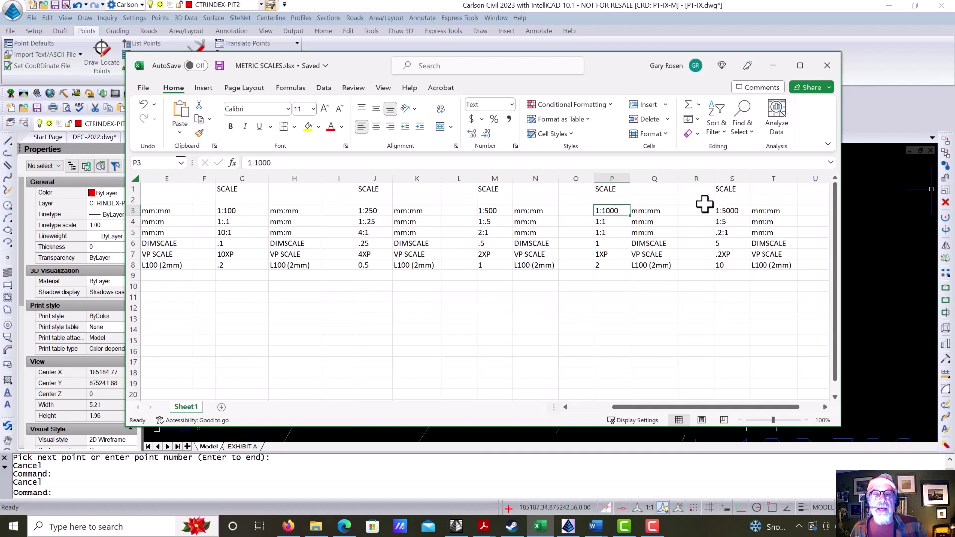
click(618, 244)
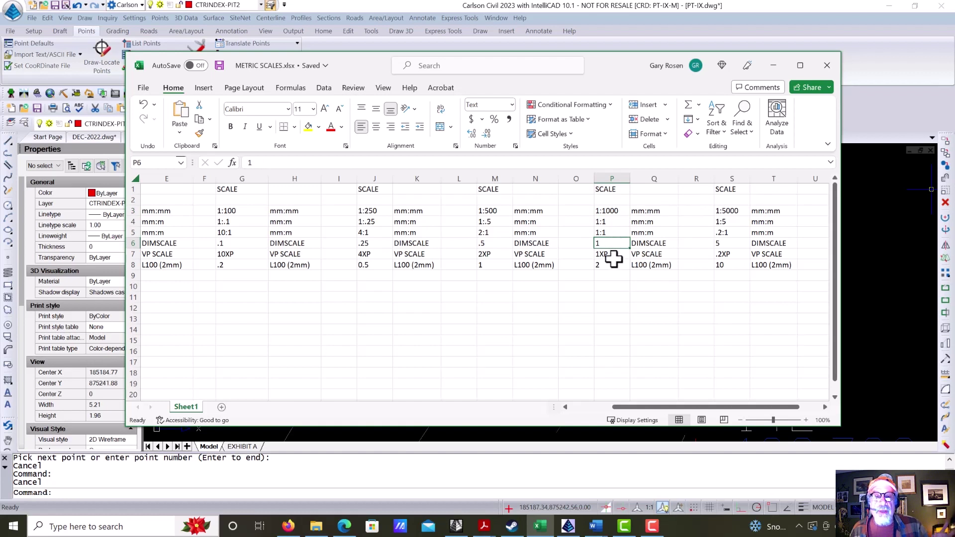
click(617, 254)
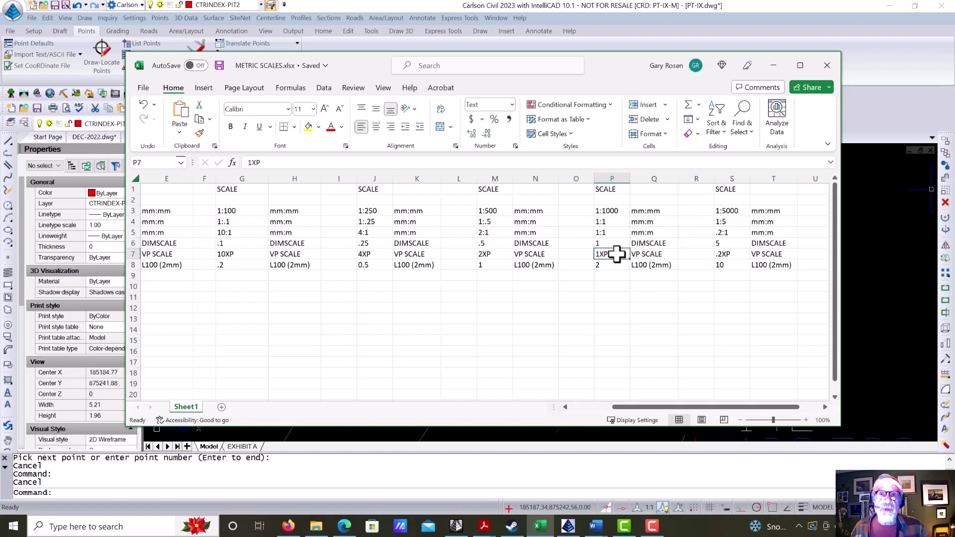
click(612, 264)
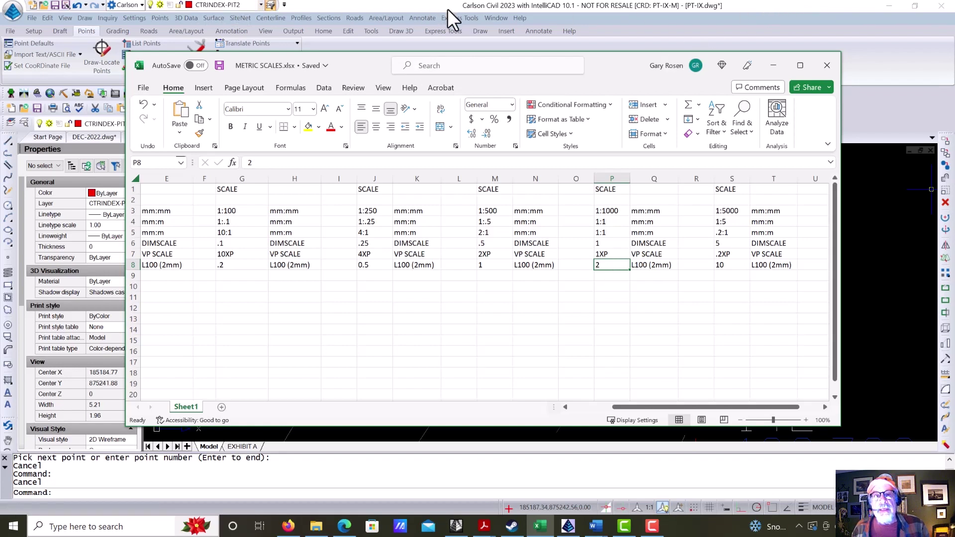
click(773, 65)
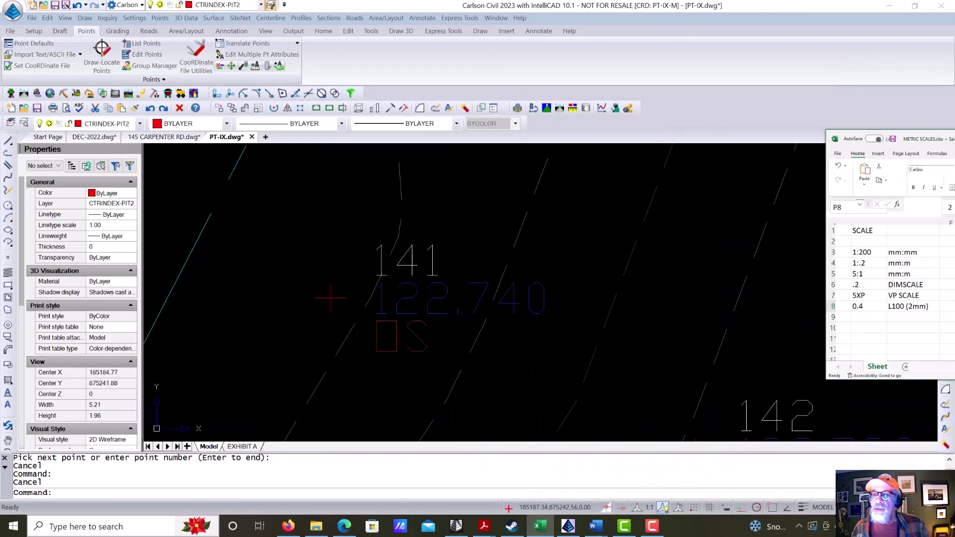
Step: Set the drawing's metric horizontal scale to 250 in Drawing Setup, keeping the 0.2000 symbol and text plot sizes
scroll(431, 337, down, 8)
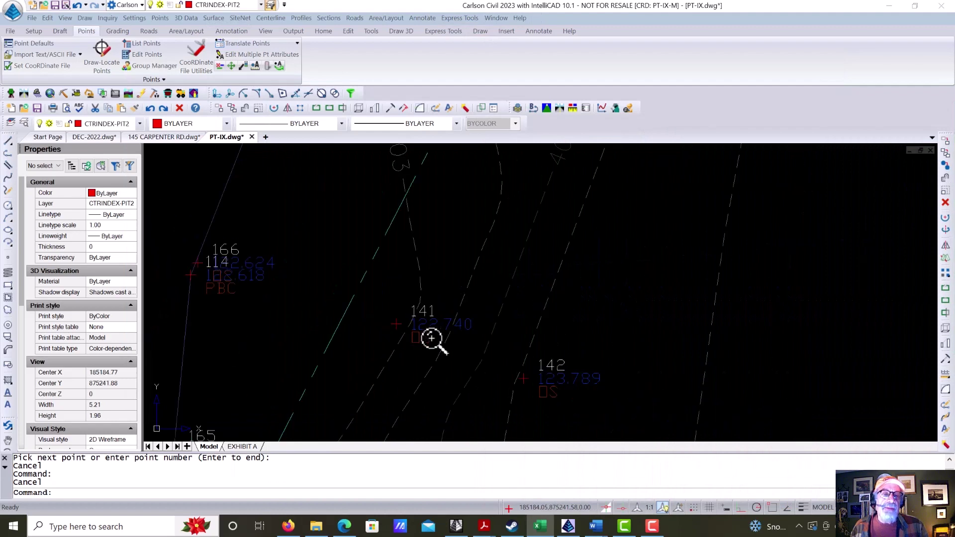
scroll(340, 244, down, 8)
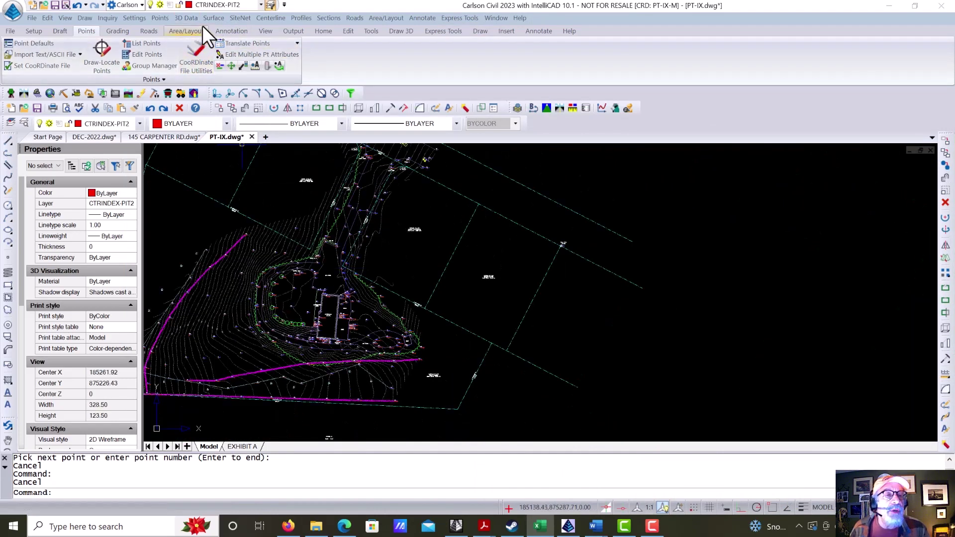
click(144, 16)
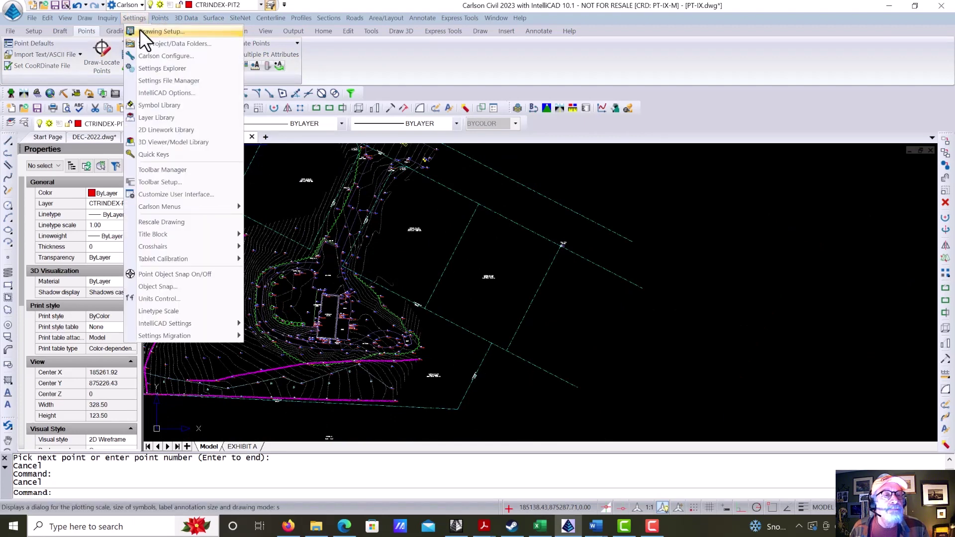
click(140, 28)
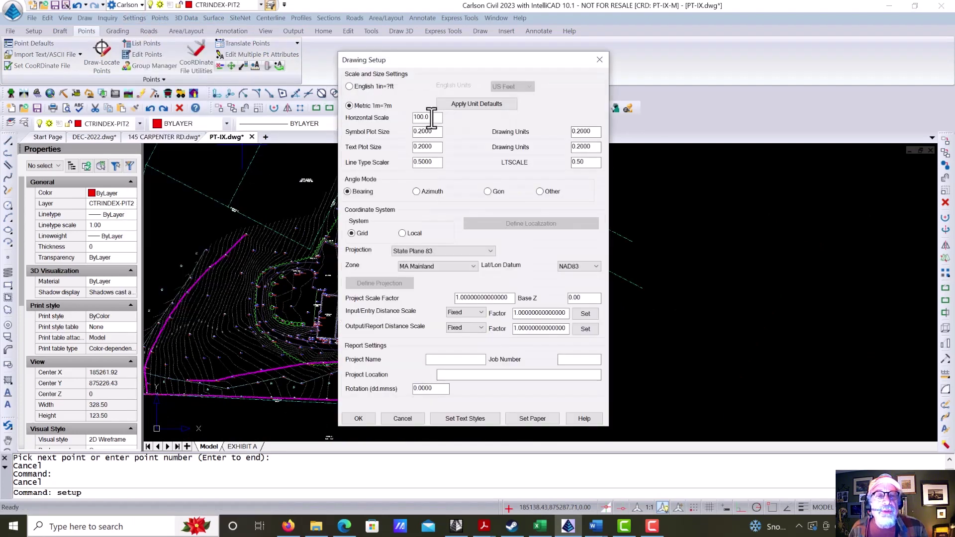
text(250)
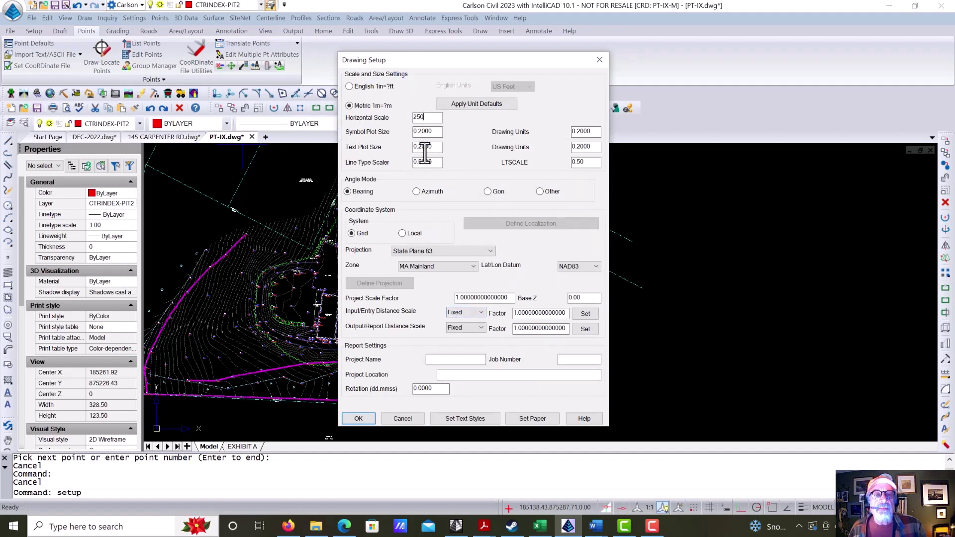
click(438, 133)
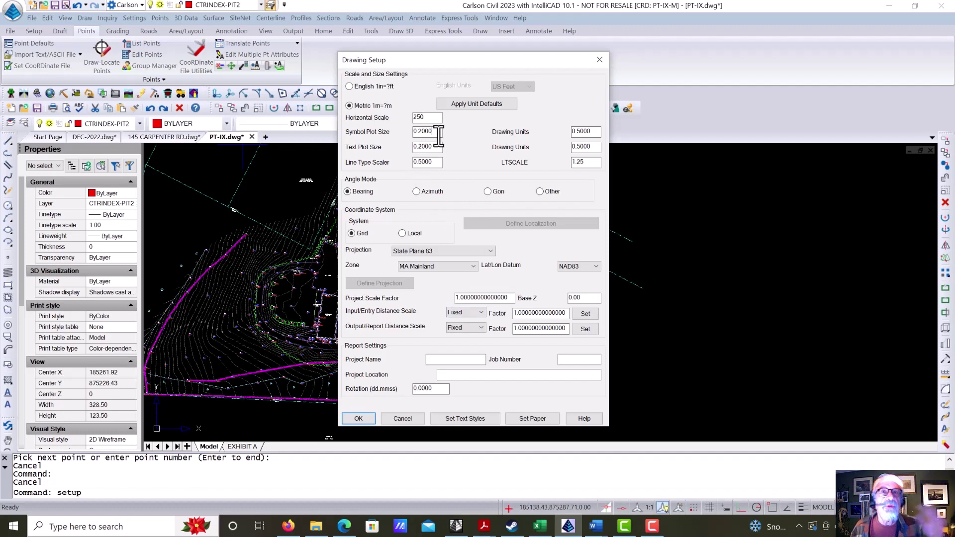
click(358, 418)
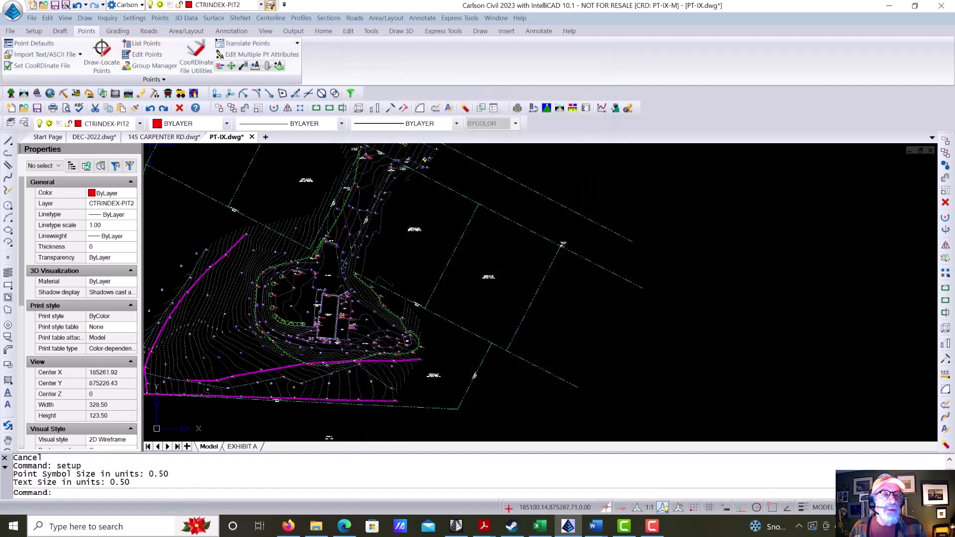
Step: Redraw all points from PT-IX-M.crd at the new scale using Erase and Redraw for duplicates, and inspect their labels across the site
click(101, 56)
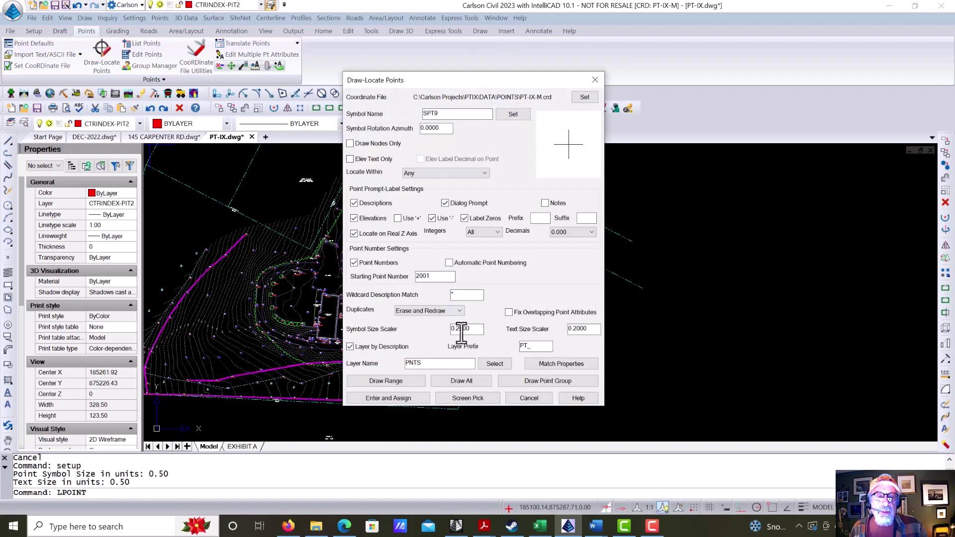
click(468, 379)
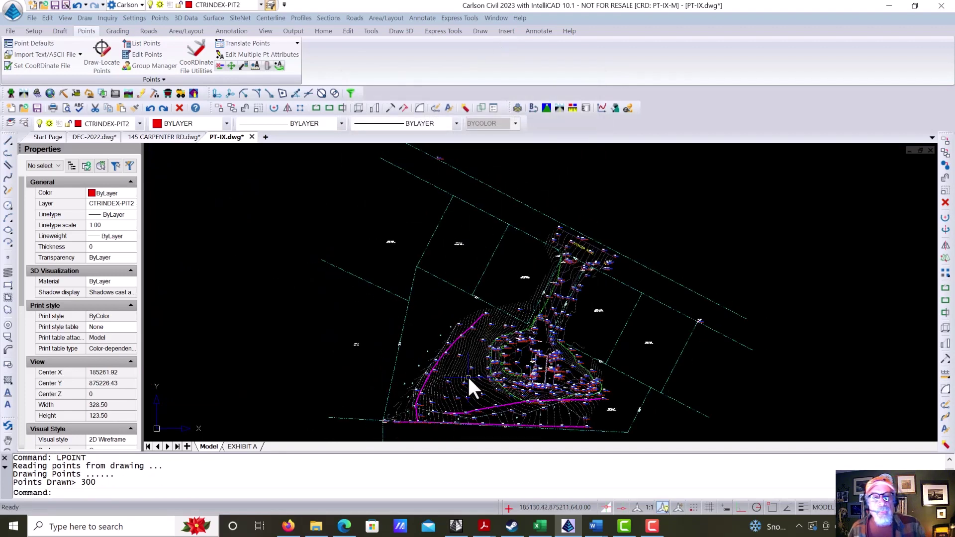
scroll(522, 358, up, 10)
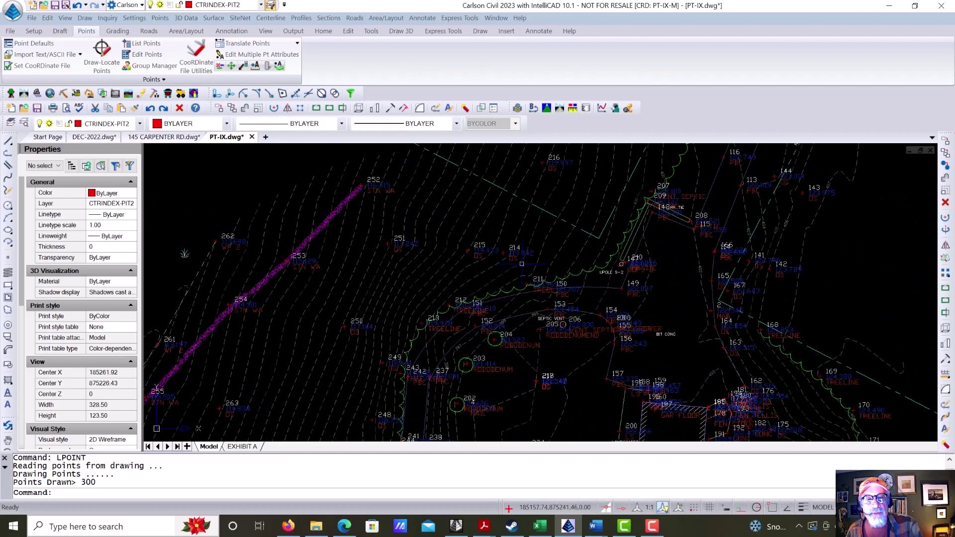
scroll(538, 250, down, 10)
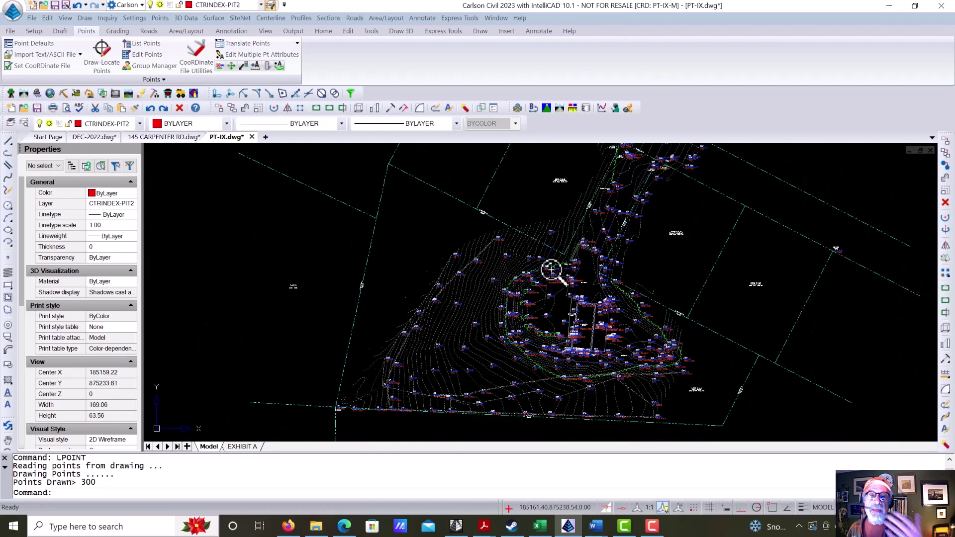
scroll(481, 283, up, 3)
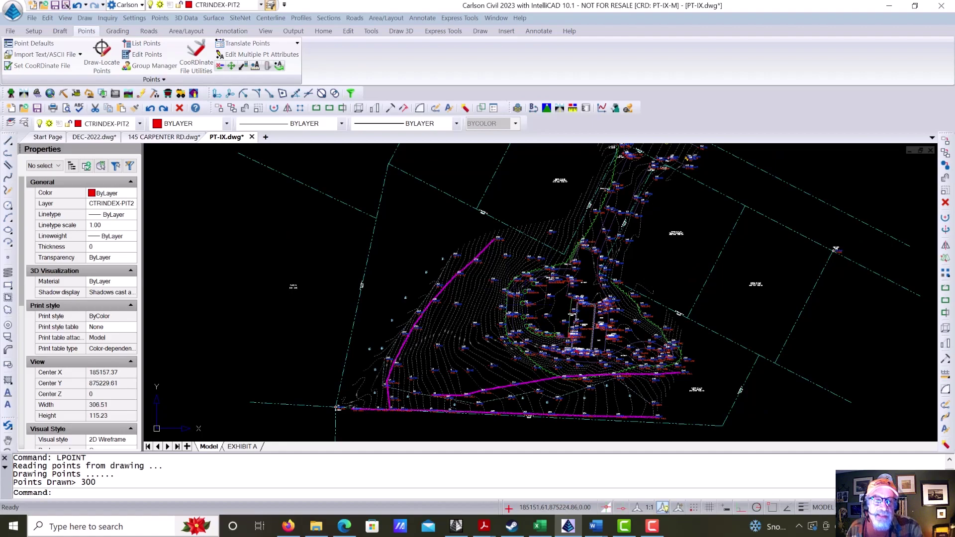
scroll(437, 341, down, 2)
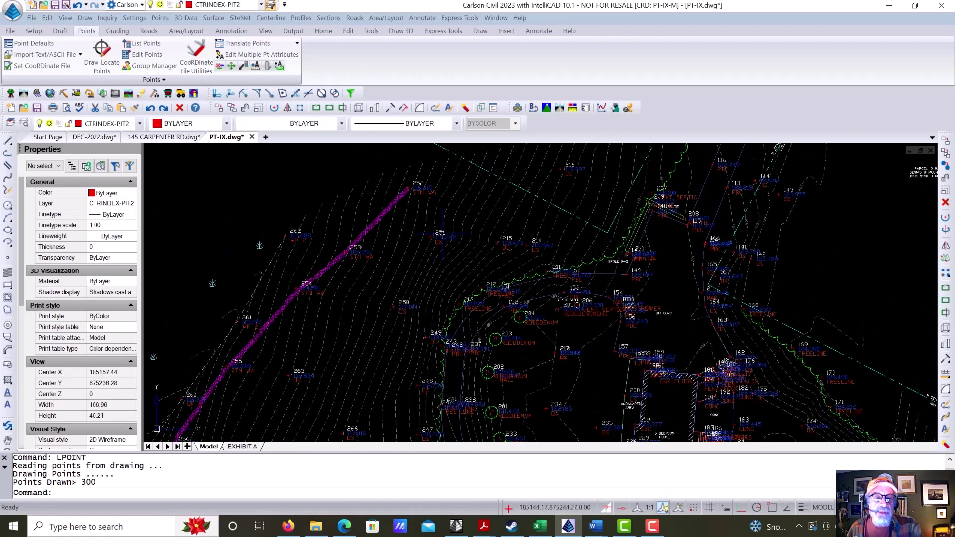
Step: Measure the text height of point 251's elevation label and compare it with the 1:250 L100 value in the METRIC SCALES.xlsx Excel sheet
scroll(446, 238, up, 6)
middle_drag(475, 262, 395, 309)
scroll(393, 299, up, 2)
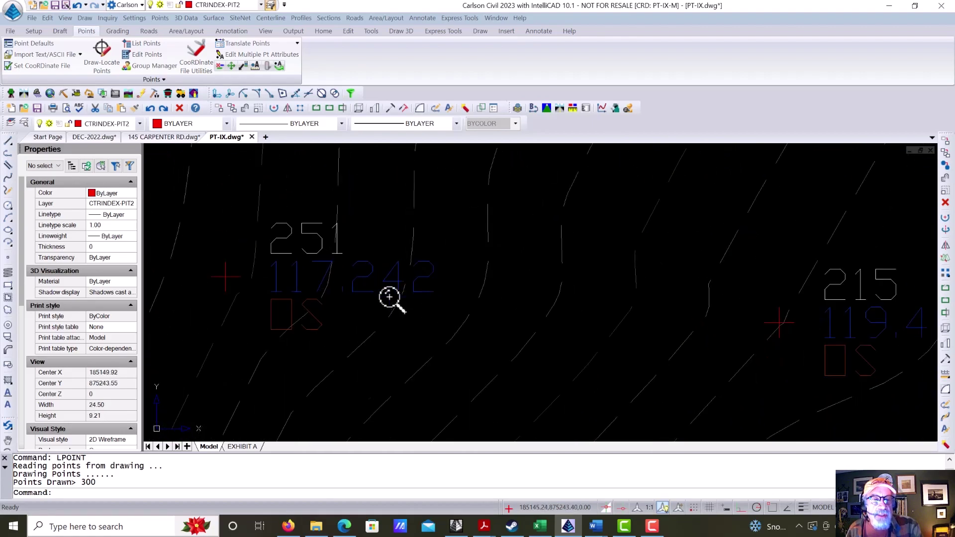
text(DI)
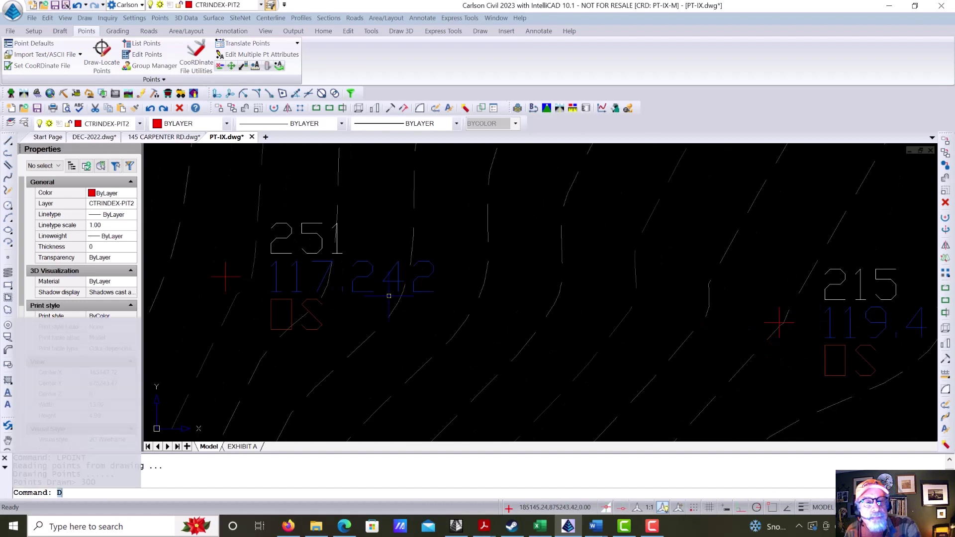
key(Return)
click(367, 261)
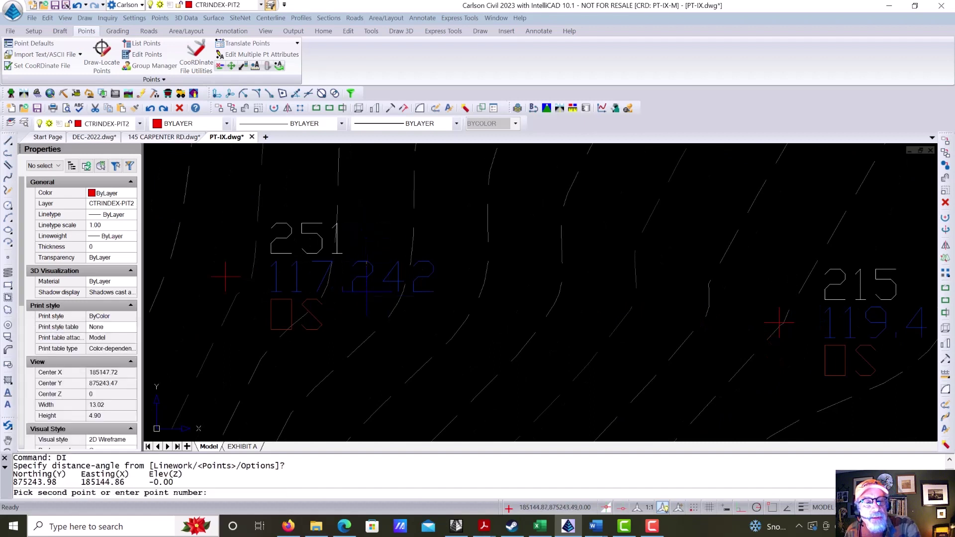
click(367, 292)
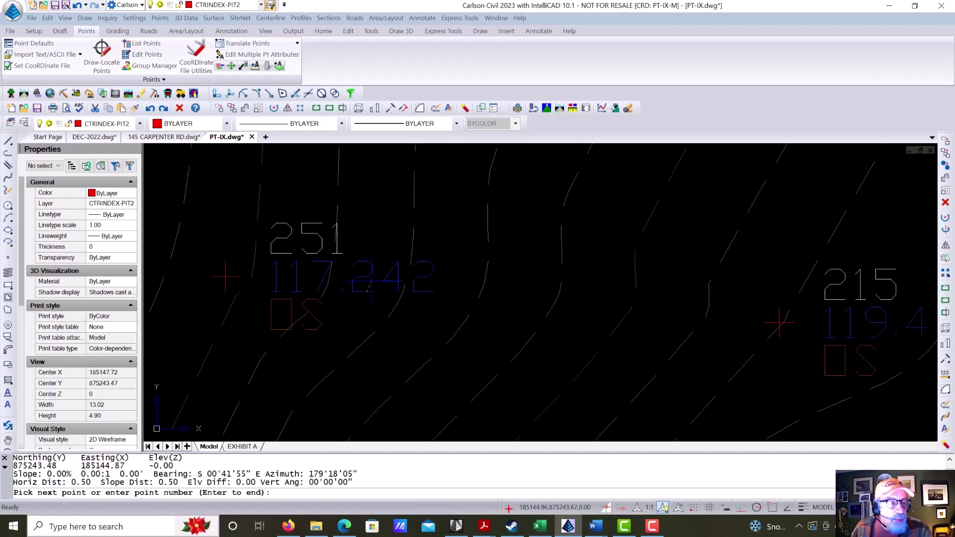
key(Escape)
key(Escape)
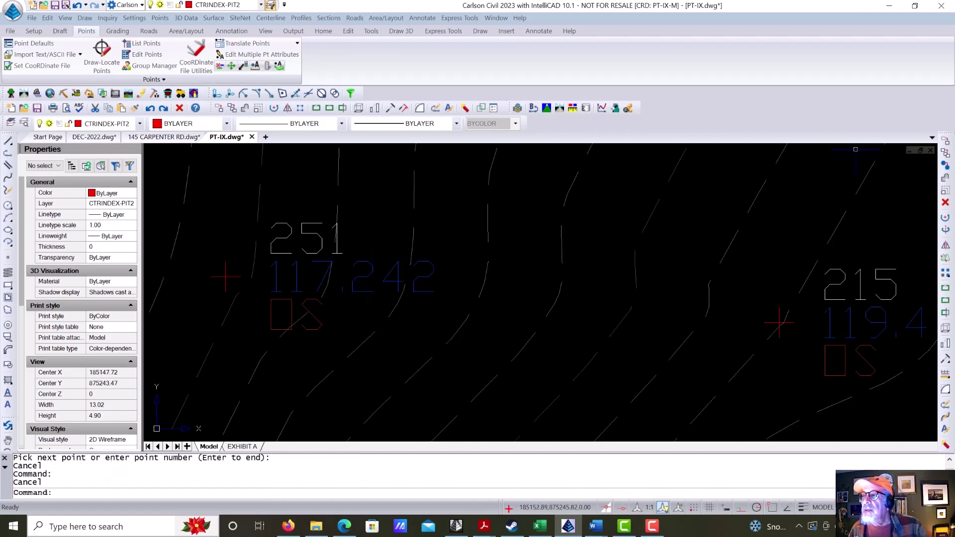
key(alt+Tab)
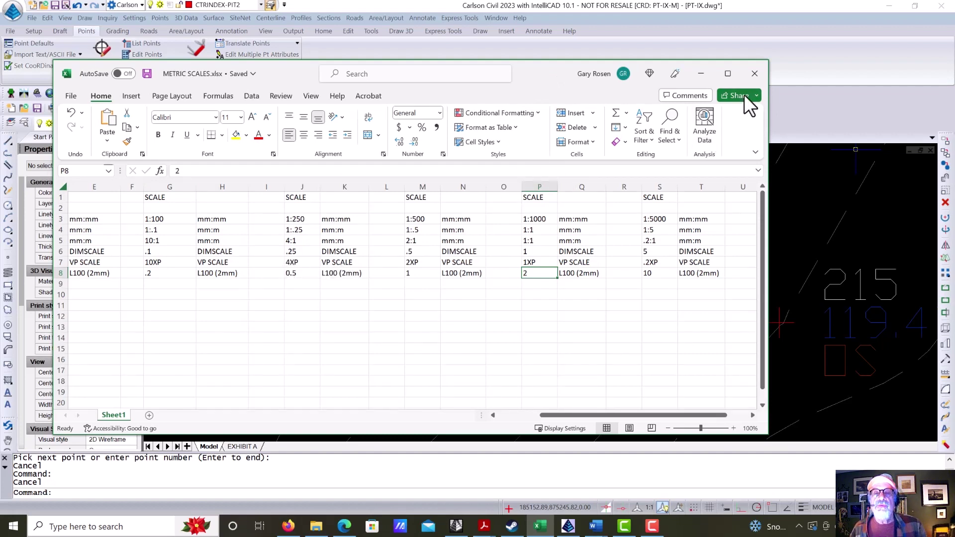
mouse_move(513, 73)
mouse_down()
mouse_move(593, 94)
mouse_move(954, 36)
mouse_up()
Step: Select the multiline parcel ownership label just east of points 142 and 143 and check its text height
scroll(536, 266, down, 5)
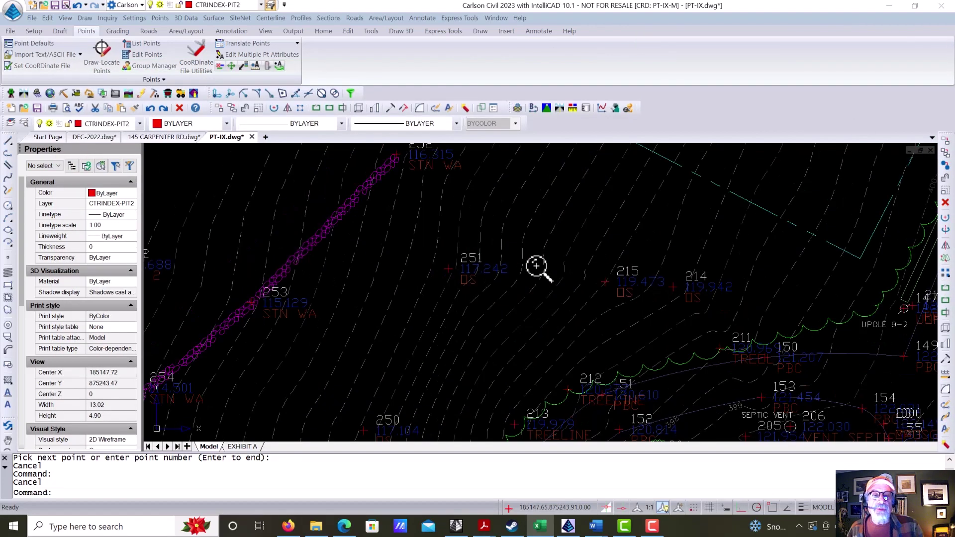
scroll(537, 267, down, 8)
mouse_move(582, 299)
middle_down()
mouse_move(556, 297)
mouse_move(570, 318)
mouse_move(446, 353)
middle_up()
scroll(658, 241, up, 10)
scroll(508, 308, up, 4)
click(531, 267)
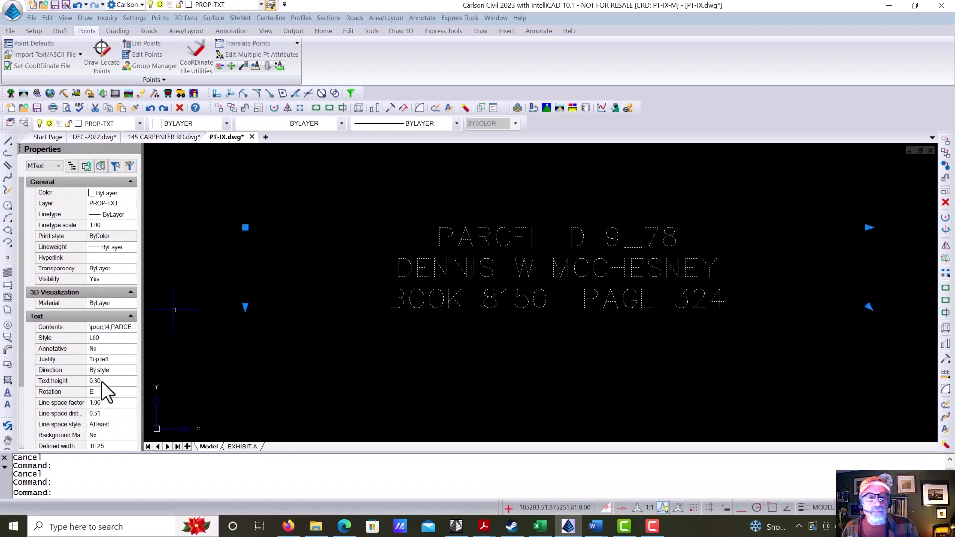
Step: Scale the Parcel ID 9_78 ownership label east of points 110 and 143 by a factor of 2, using a base point on the text
key(Escape)
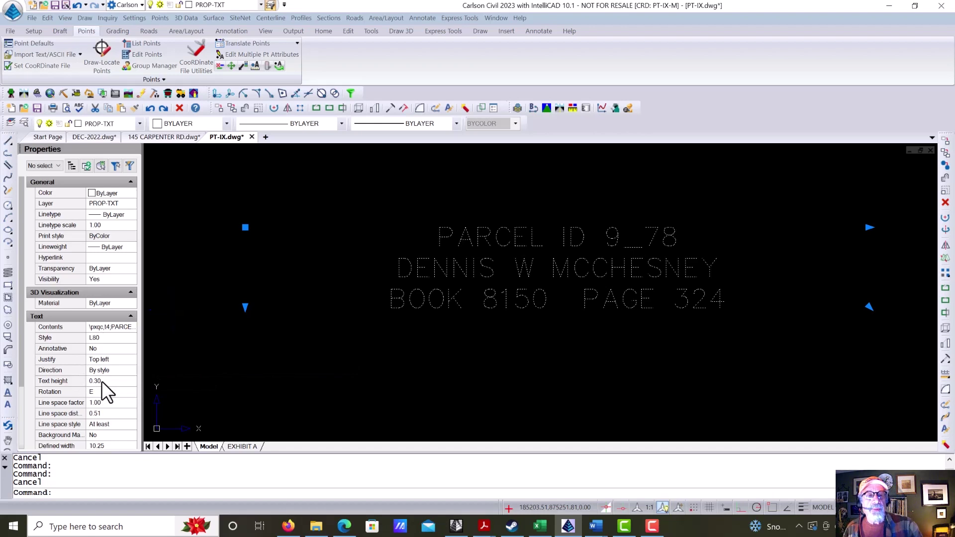
scroll(445, 324, down, 5)
scroll(445, 324, down, 5)
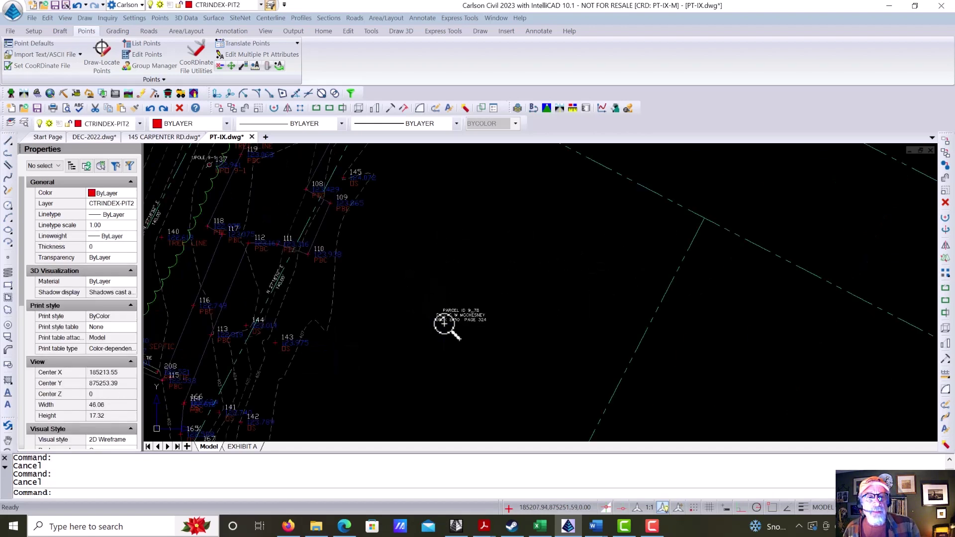
scroll(335, 262, up, 2)
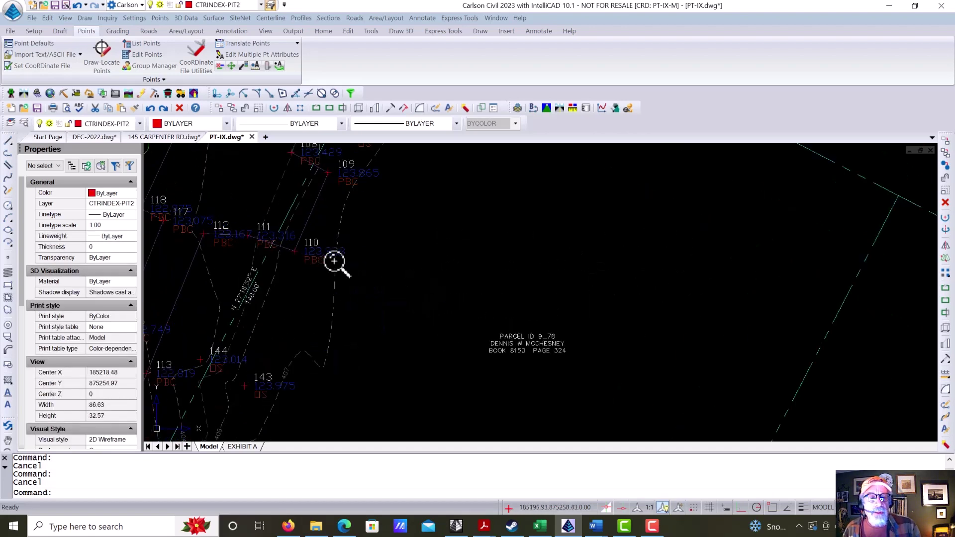
scroll(515, 350, up, 1)
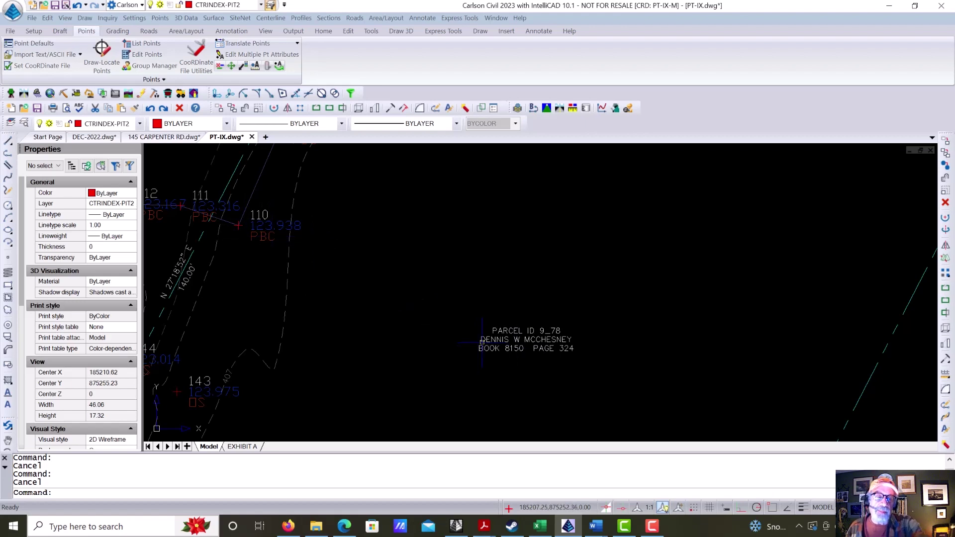
scroll(480, 346, down, 3)
scroll(492, 342, up, 5)
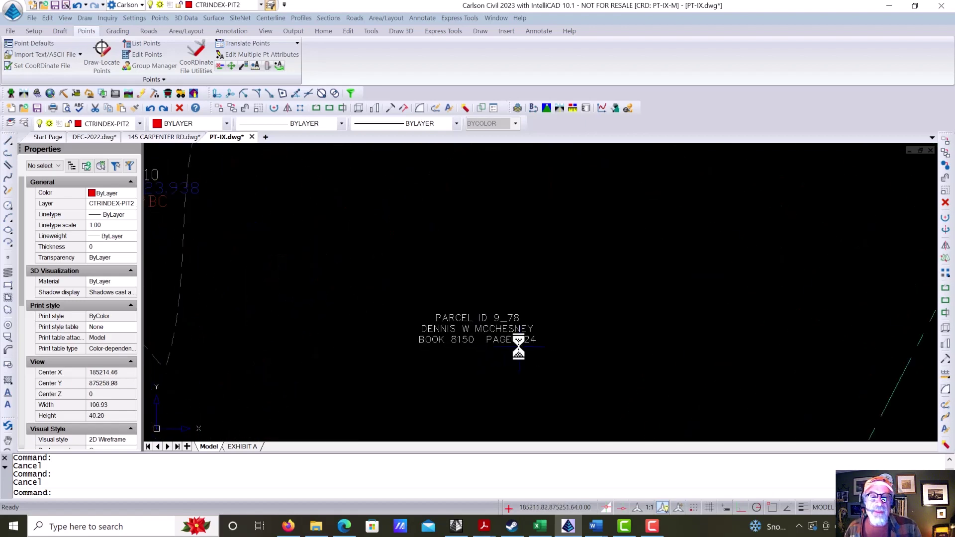
text(sc)
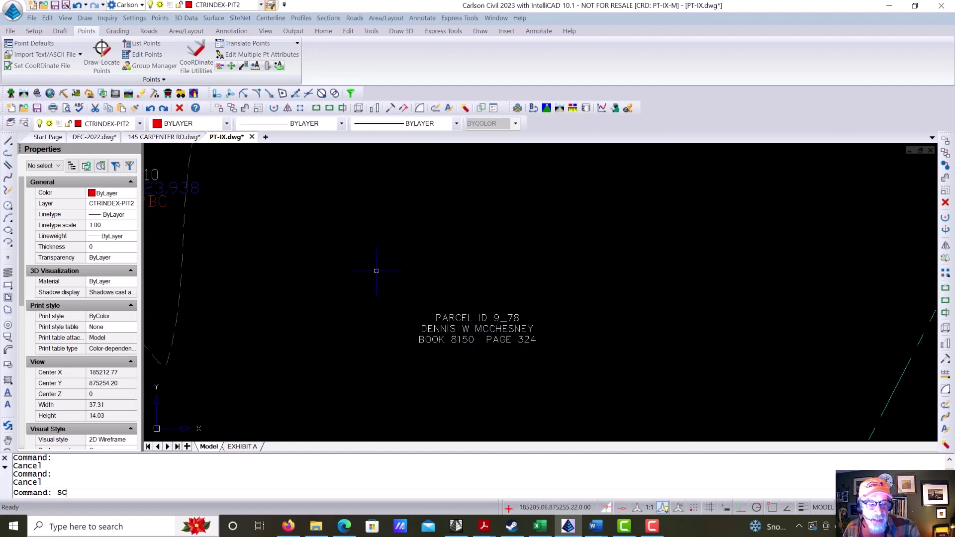
key(Return)
click(436, 318)
key(Return)
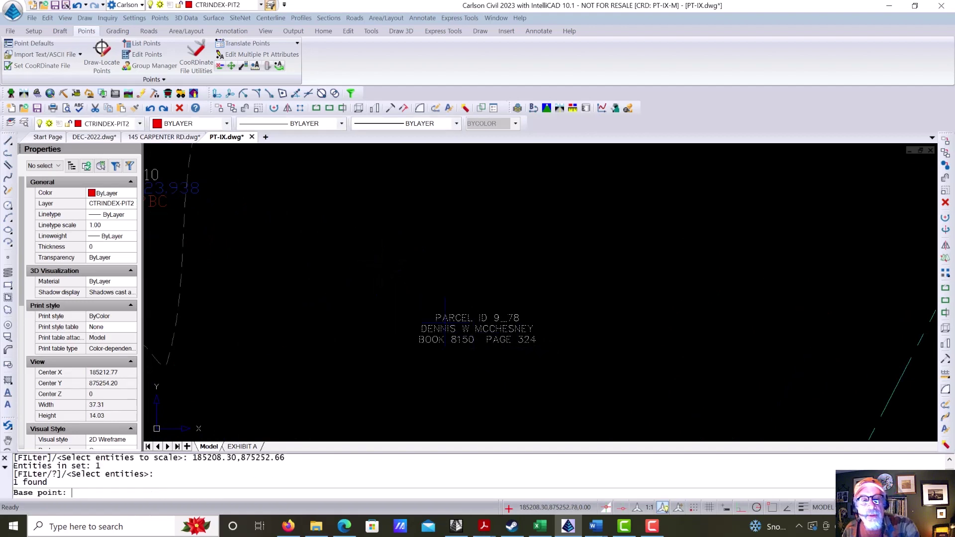
click(447, 318)
text(2)
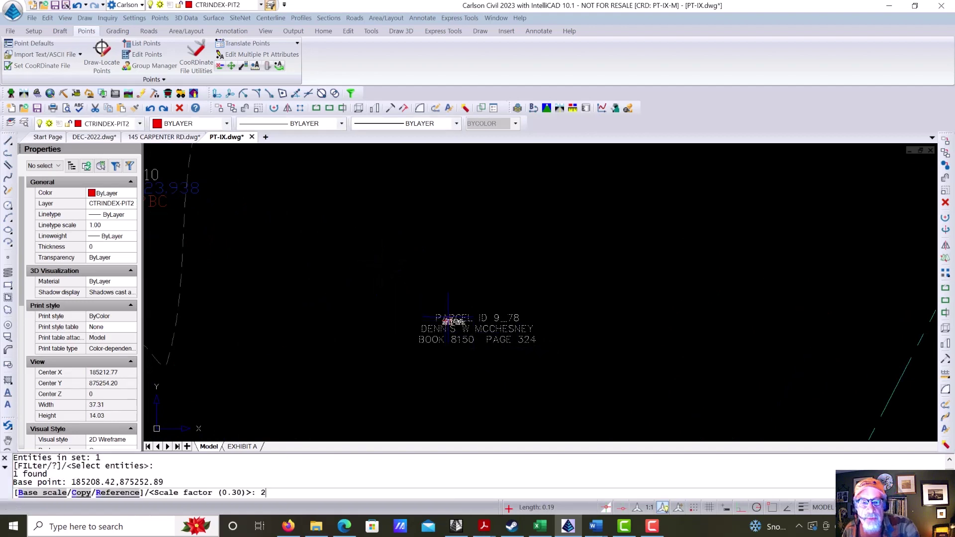
key(Return)
Step: Set the text height of the neighbouring Parcel ID 9_80 ownership label to 0.60
scroll(478, 313, down, 5)
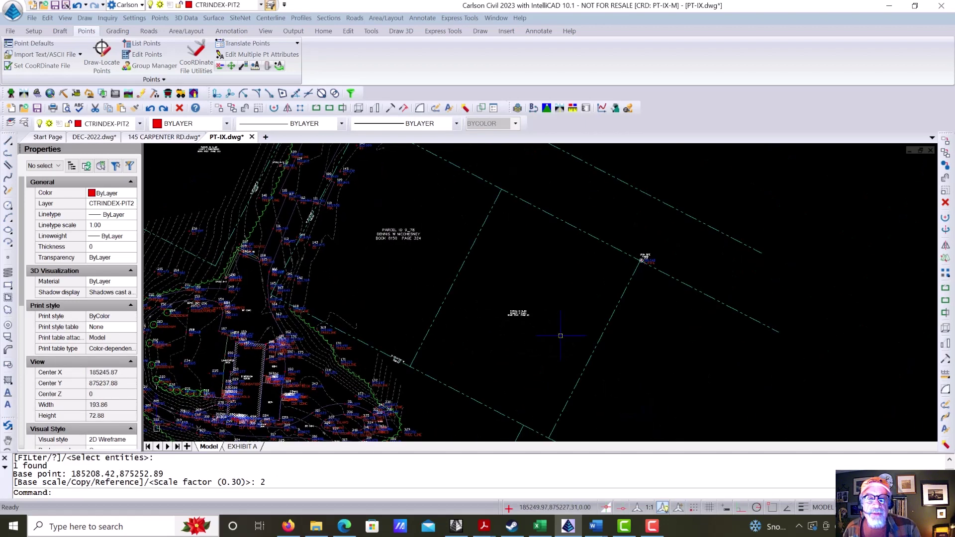
click(557, 302)
click(524, 267)
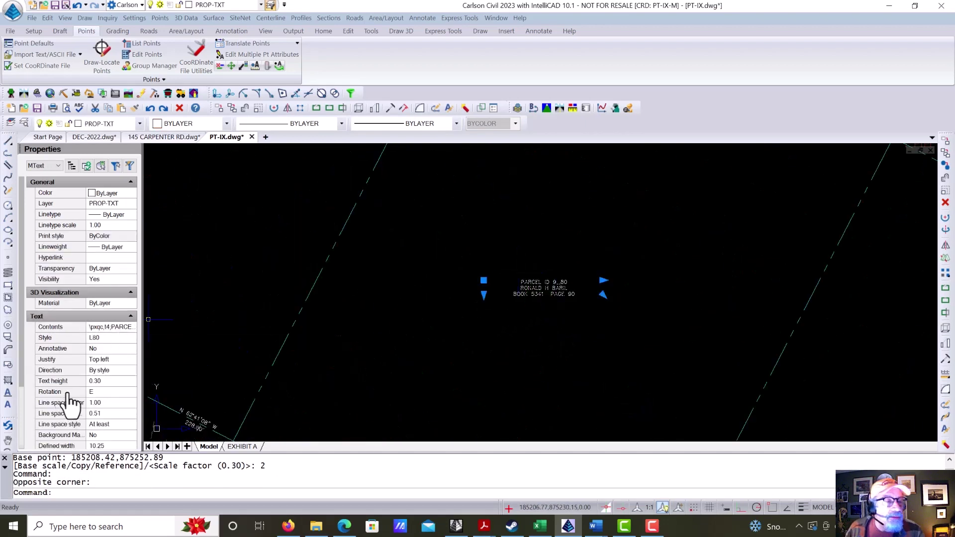
click(109, 381)
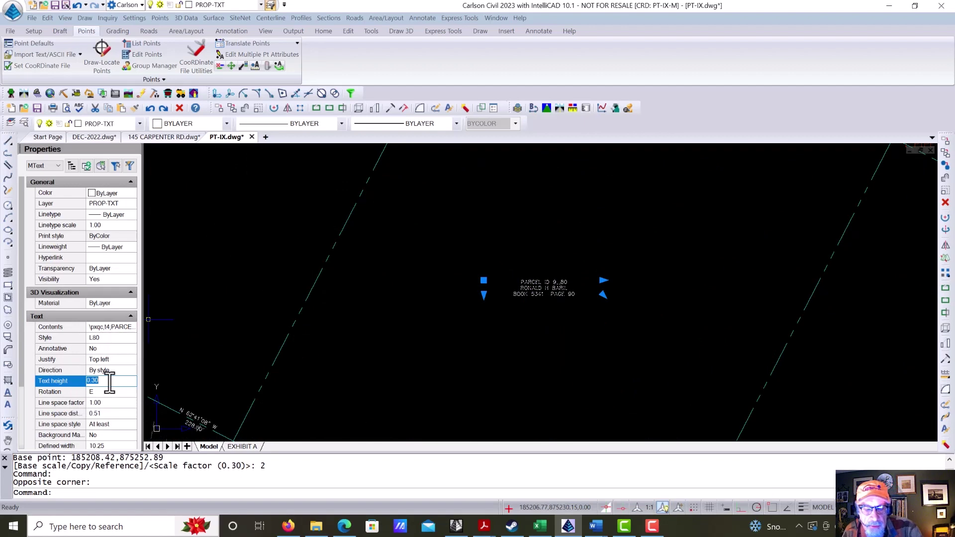
text(.6)
key(Tab)
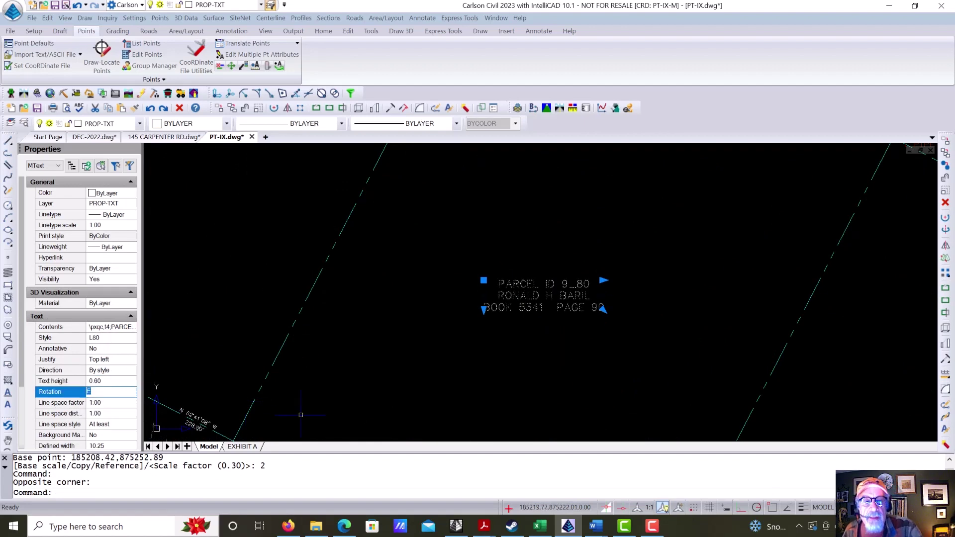
scroll(301, 417, down, 4)
key(Escape)
key(Escape)
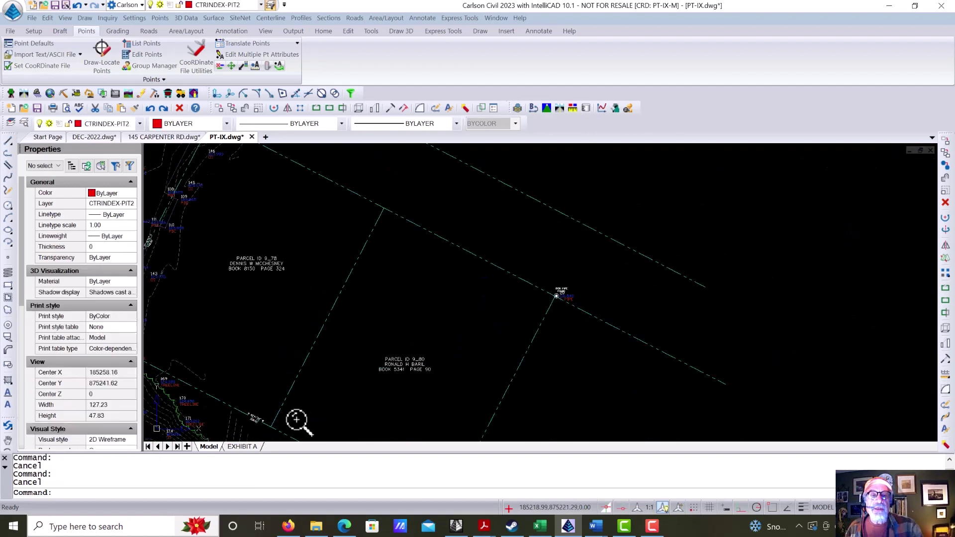
Step: Switch from model space to the EXHIBIT A layout and bring its whole sheet into view
scroll(298, 420, down, 5)
mouse_move(342, 395)
middle_down()
mouse_move(470, 316)
mouse_move(505, 353)
middle_up()
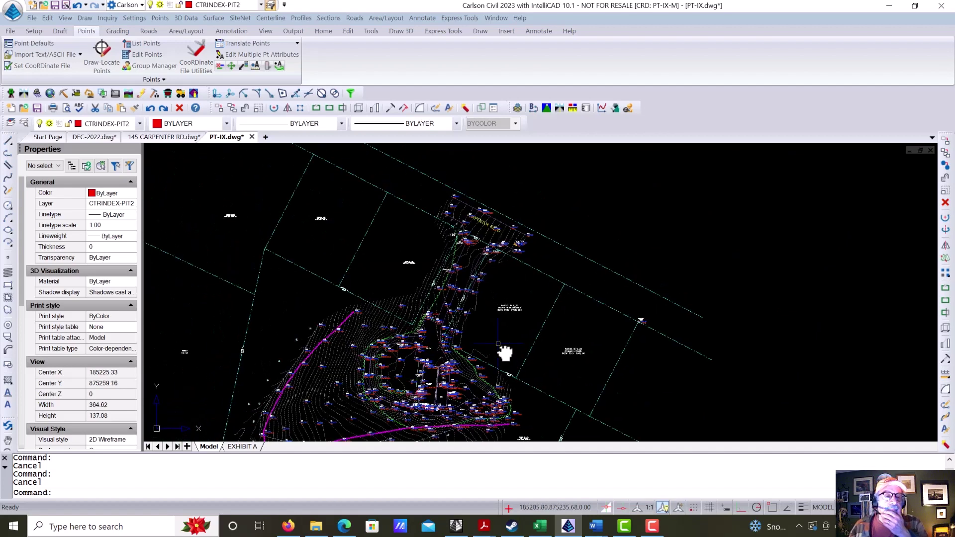
click(254, 446)
middle_drag(564, 349, 525, 351)
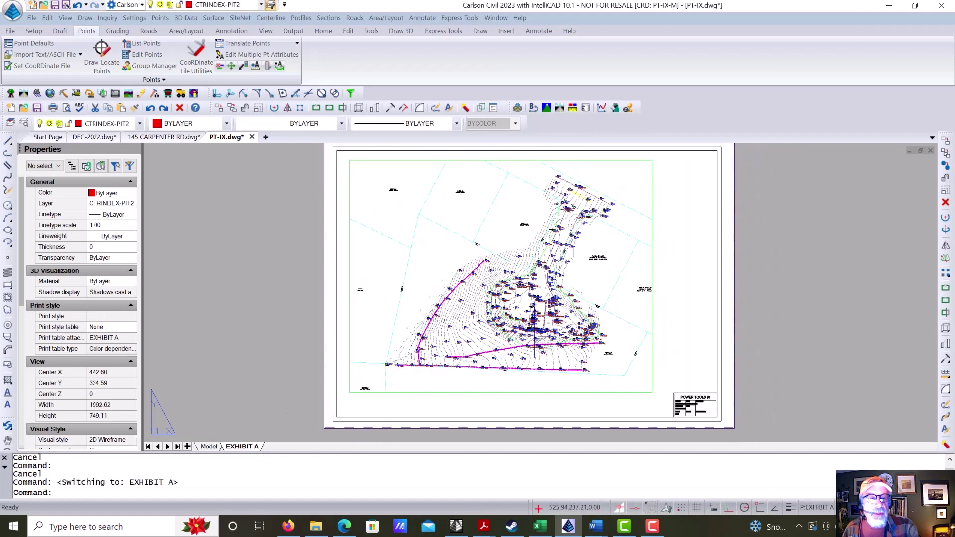
Step: Review the printer, paper size and print scale of the M1 page setup, and make M1 the current setup for EXHIBIT A
click(32, 18)
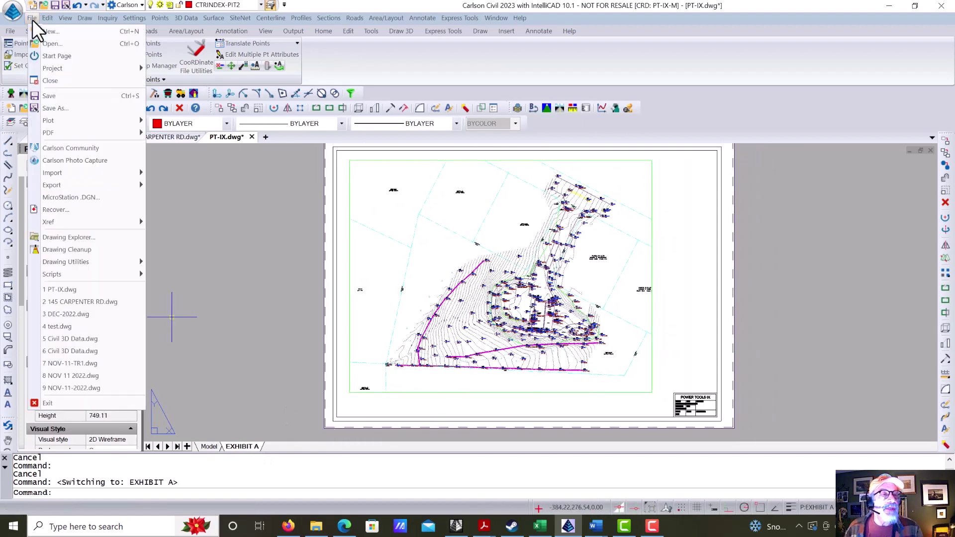
mouse_move(80, 120)
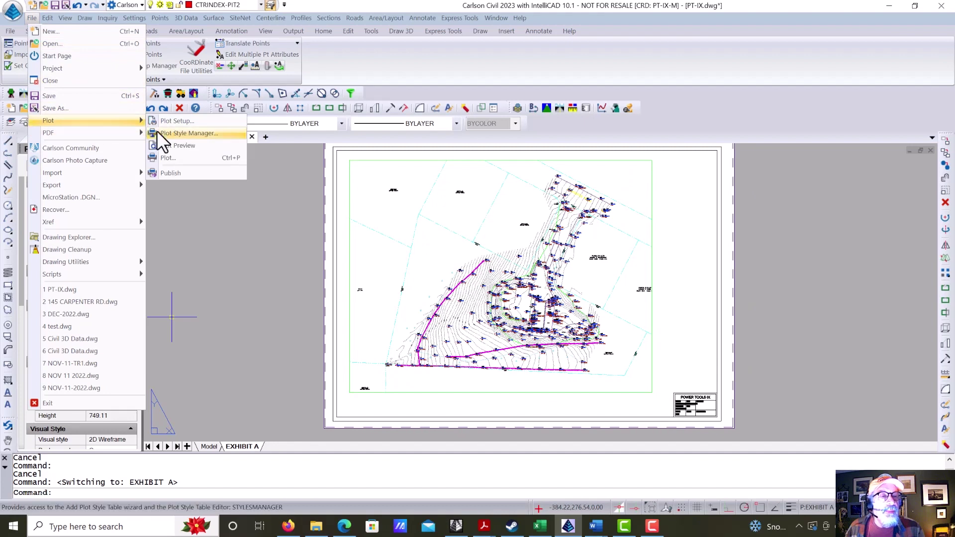
click(211, 121)
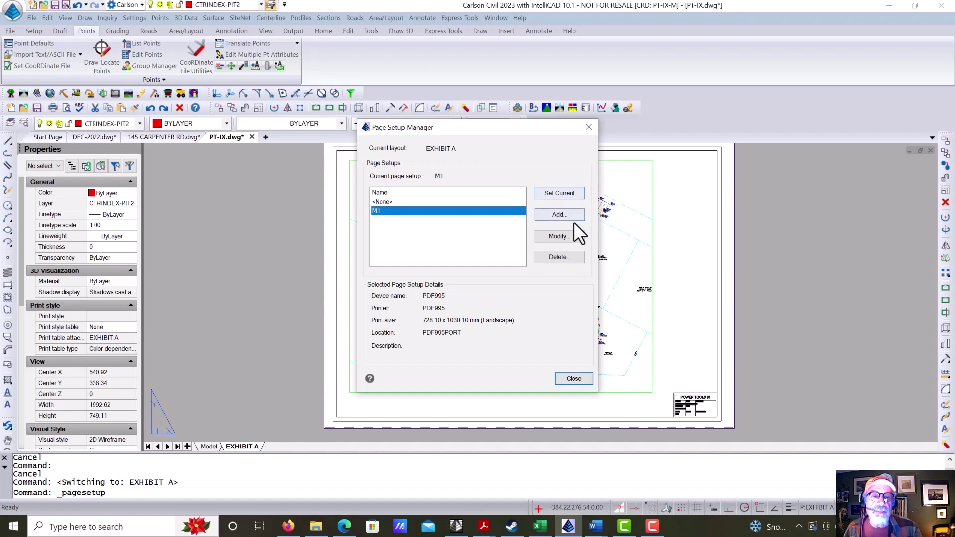
click(561, 237)
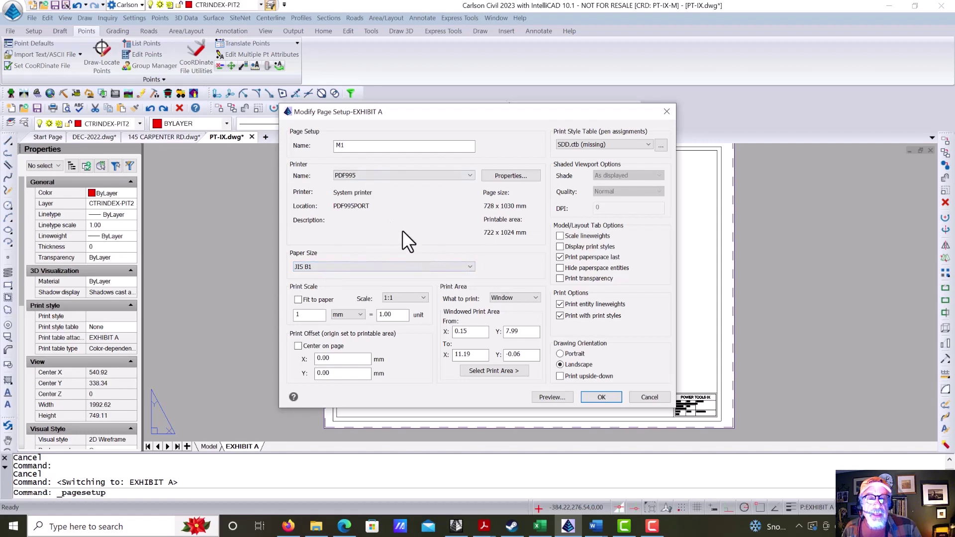
click(595, 395)
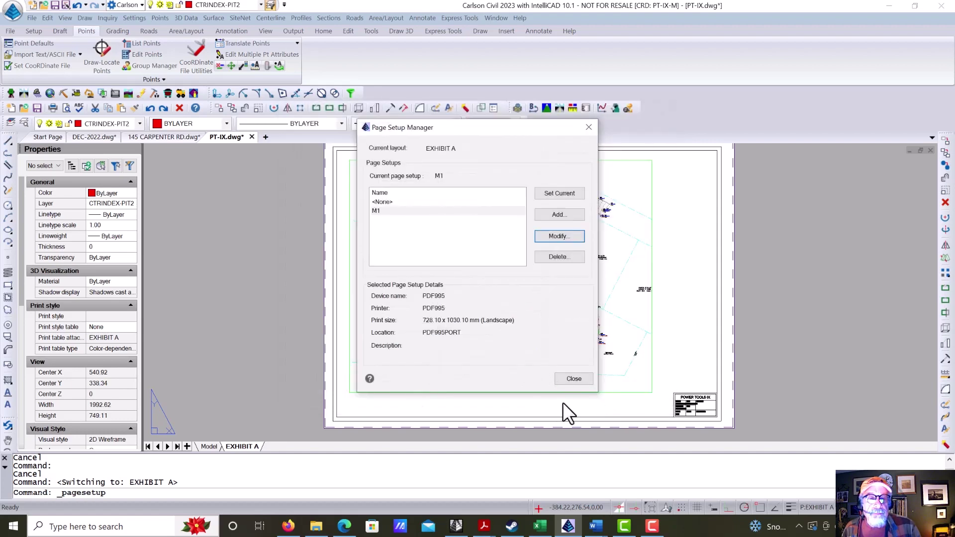
click(380, 211)
click(545, 193)
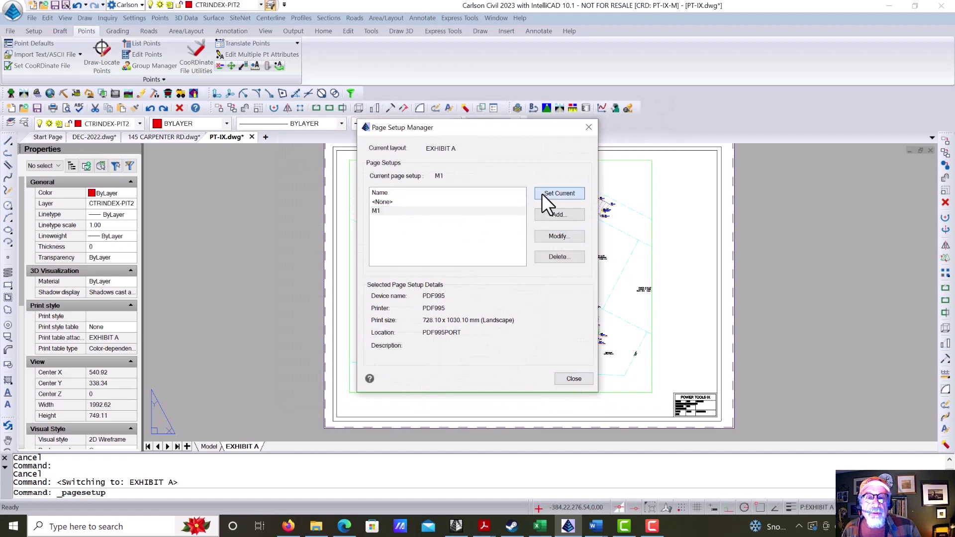
click(573, 379)
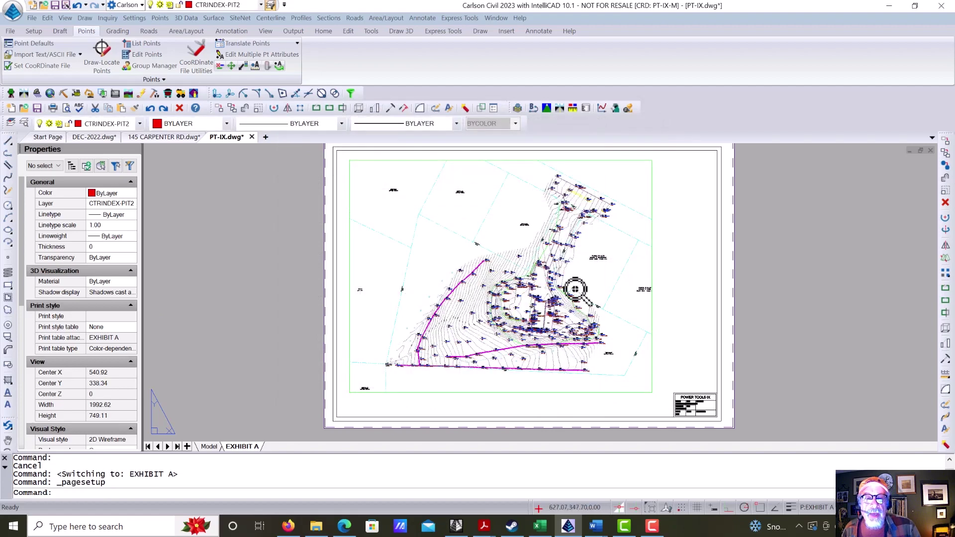
Step: Measure the sheet's width between its upper corners in the EXHIBIT A layout
middle_drag(573, 287, 520, 273)
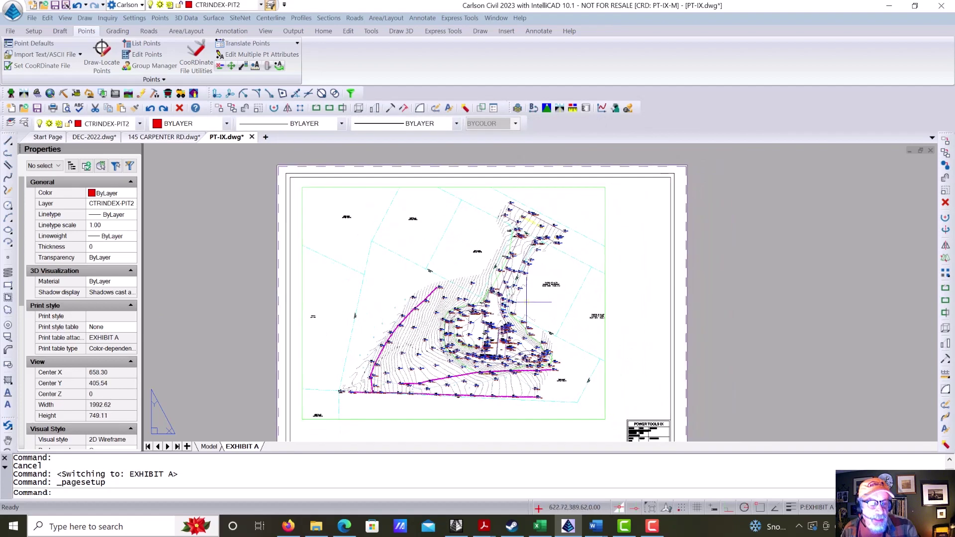
text(DI)
key(Return)
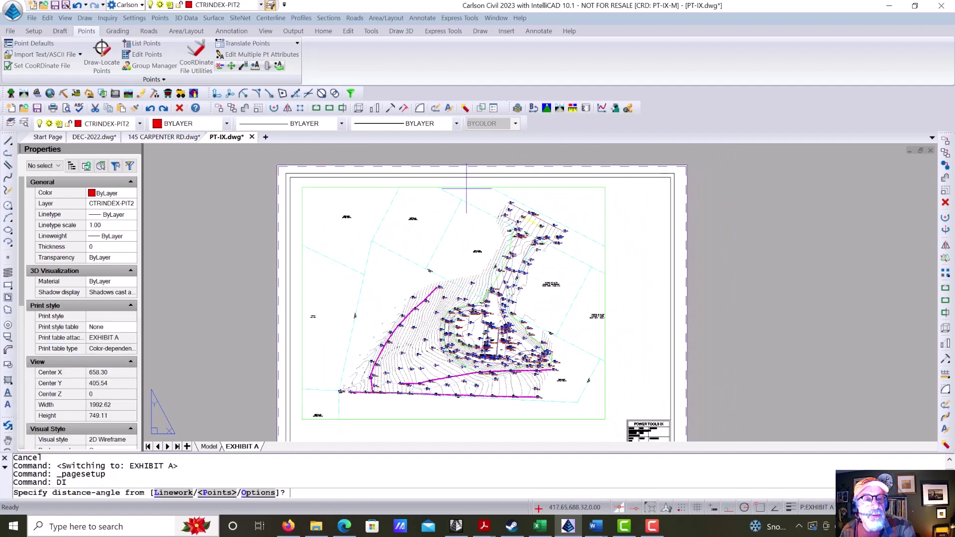
click(277, 164)
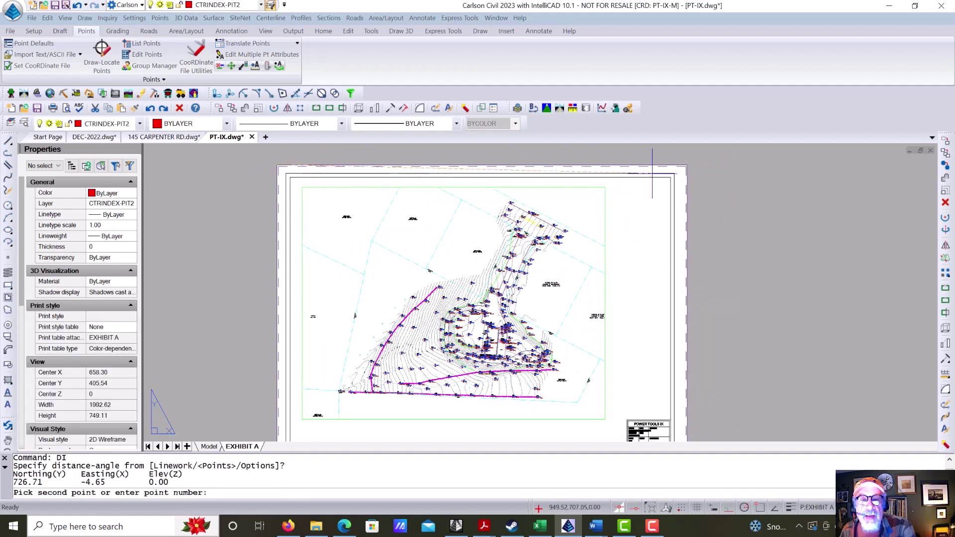
click(687, 166)
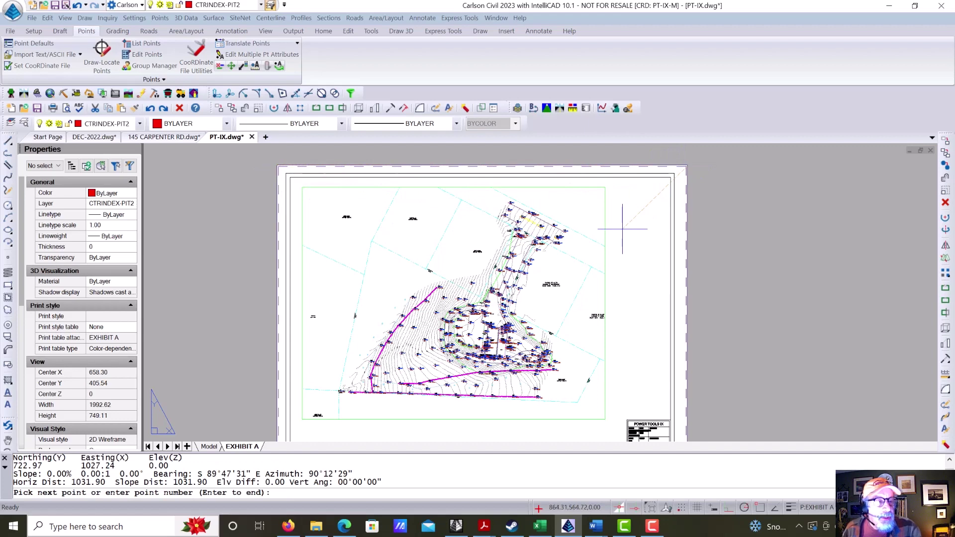
key(Escape)
key(Escape)
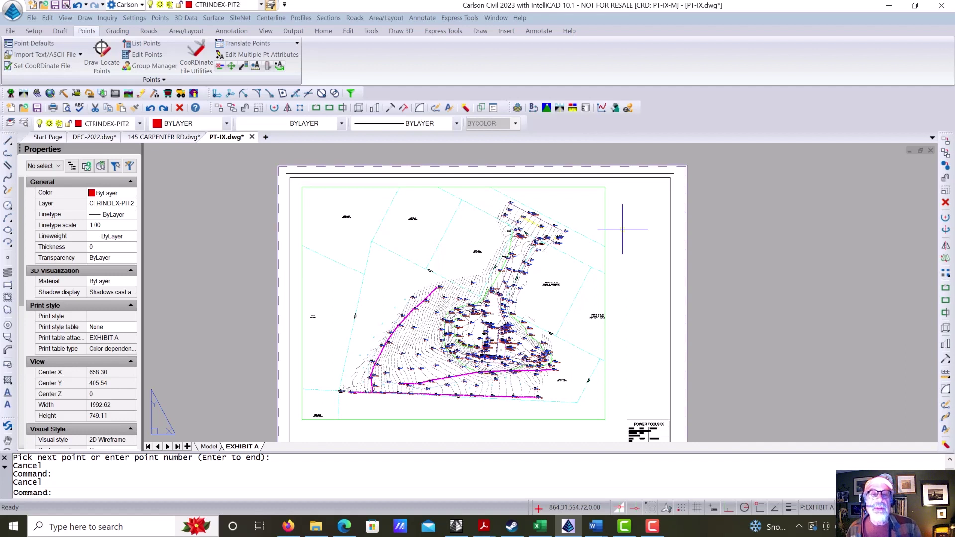
Step: Activate the EXHIBIT A viewport's model space and zoom it to a scale of 4XP
double_click(572, 239)
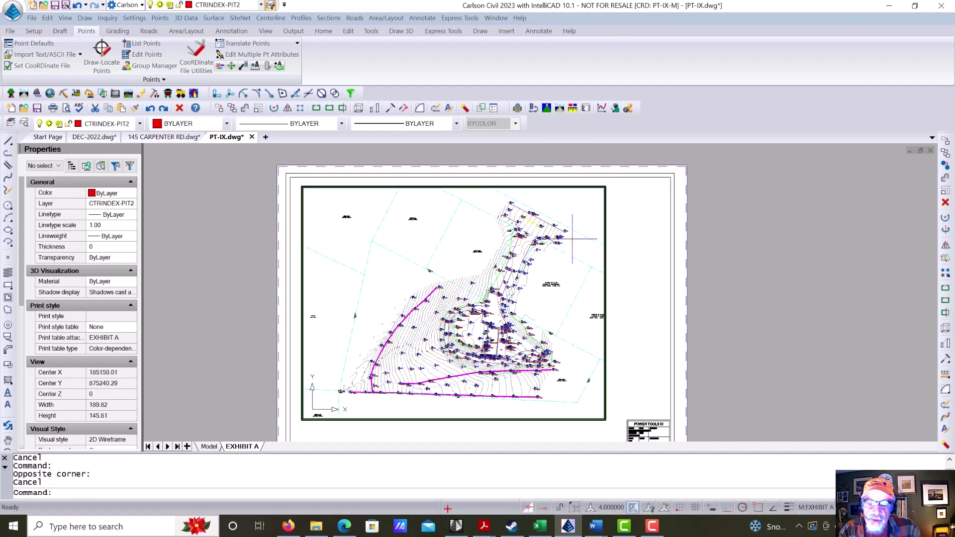
text(z)
key(Return)
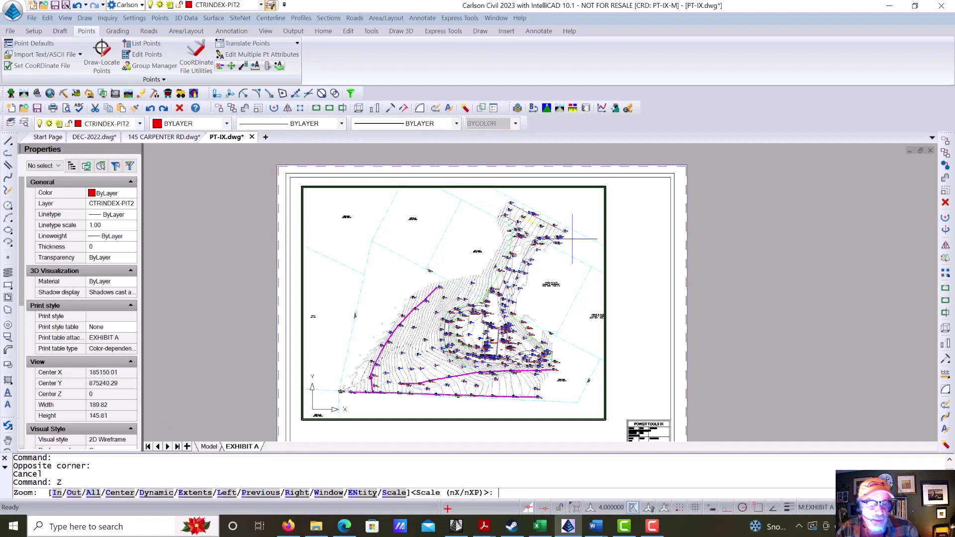
text(4XP)
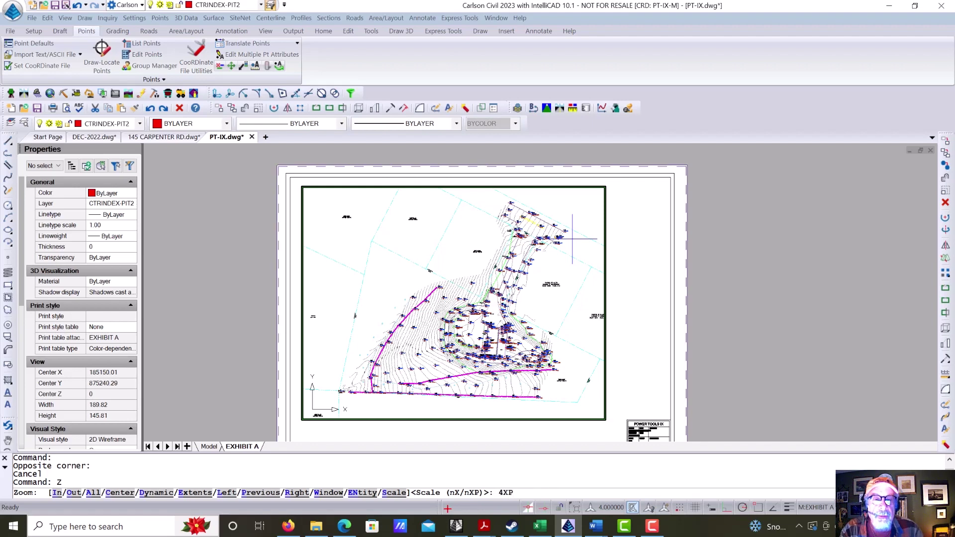
key(Return)
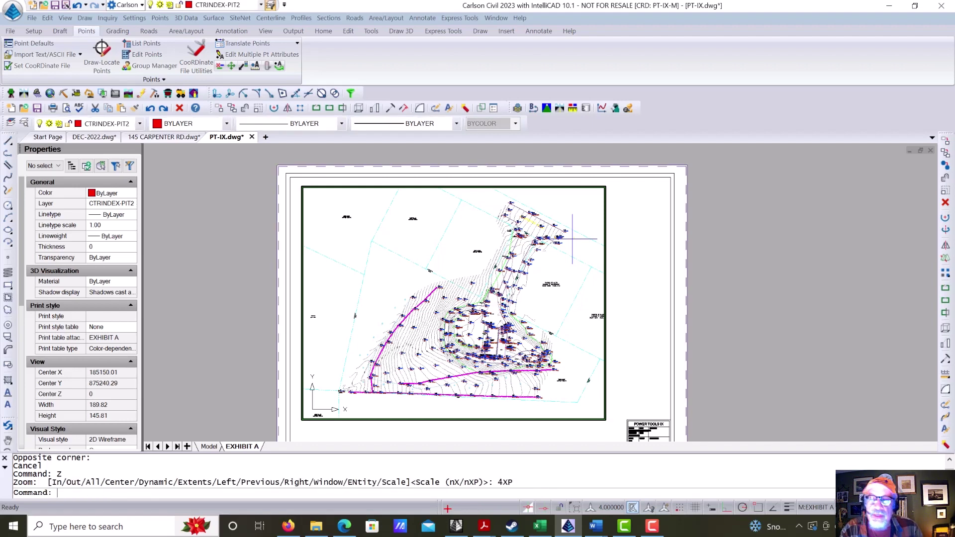
Step: Try other zoom scales in the active viewport, first 2XP and then 10XP
key(Return)
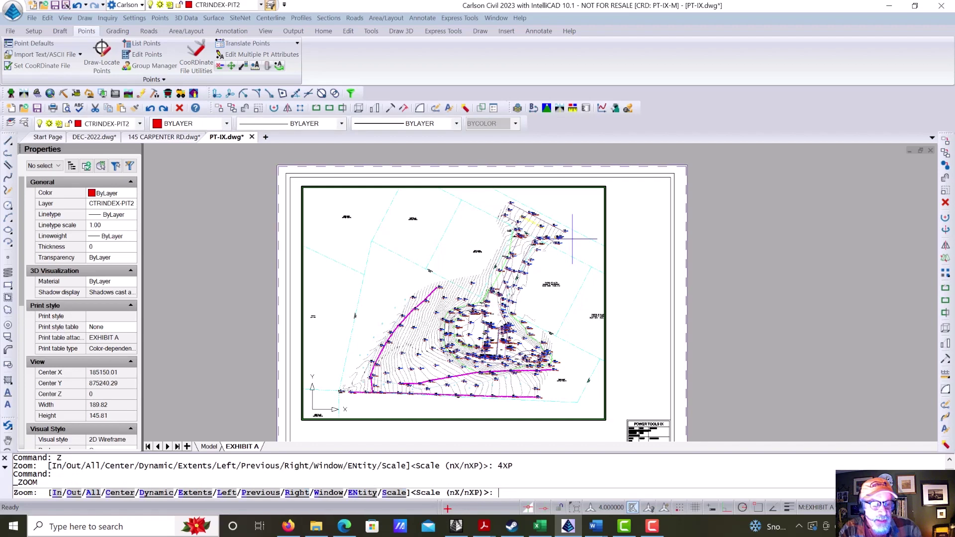
text(2XP)
key(Return)
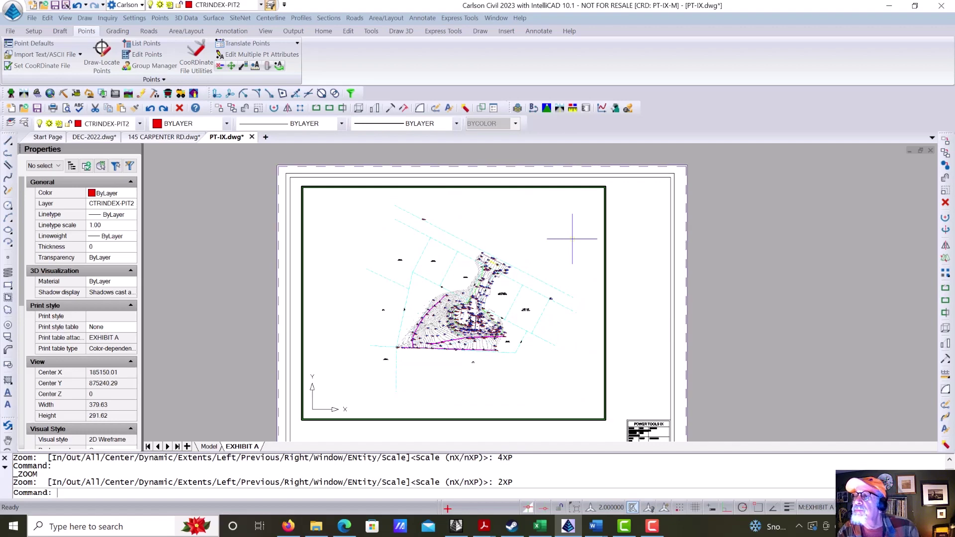
key(Return)
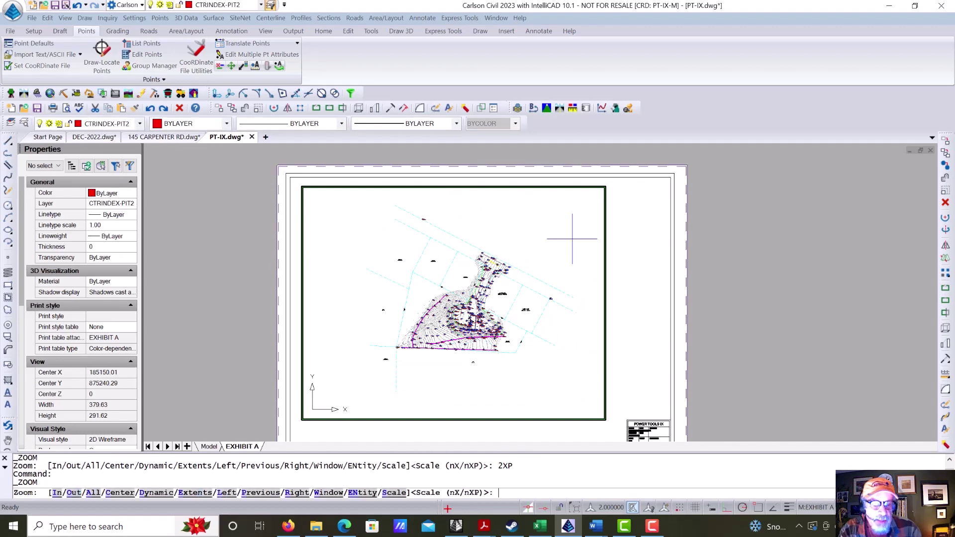
text(10XP)
key(Return)
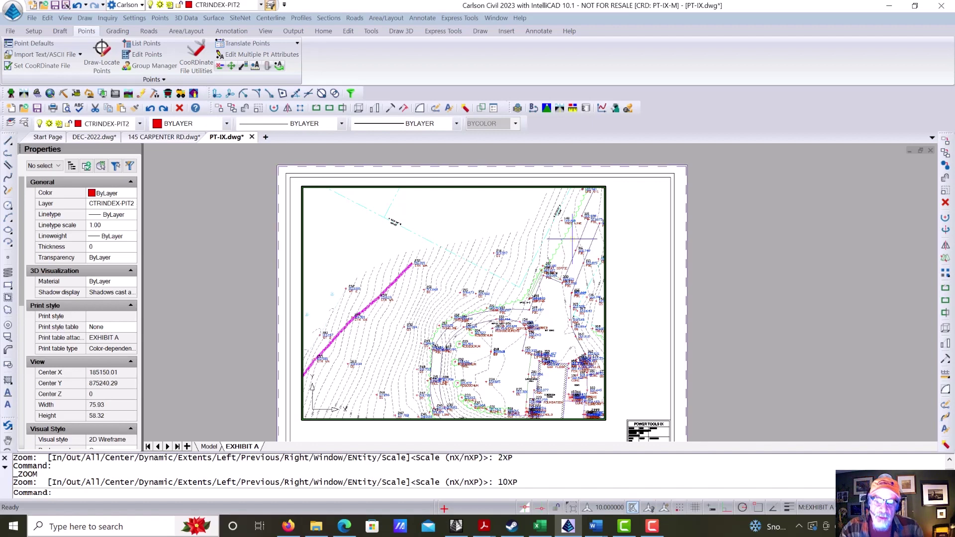
Step: Zoom the active EXHIBIT A viewport to a scale of 4XP and return to paper space
key(Return)
text(4XP)
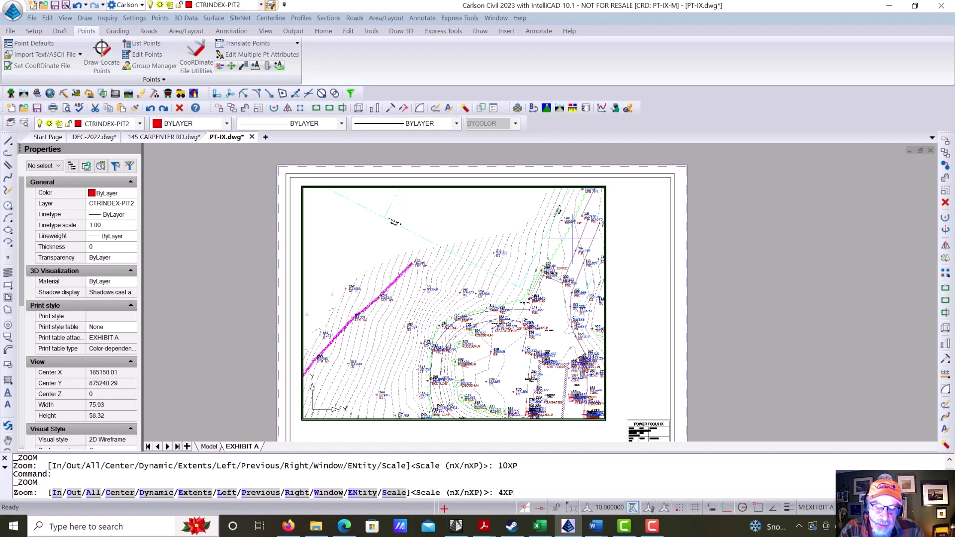
key(Return)
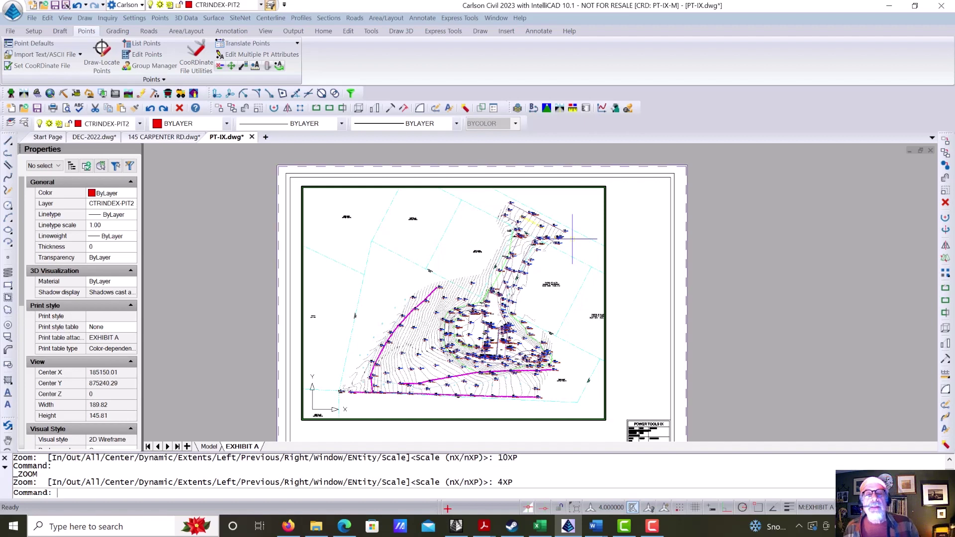
double_click(639, 273)
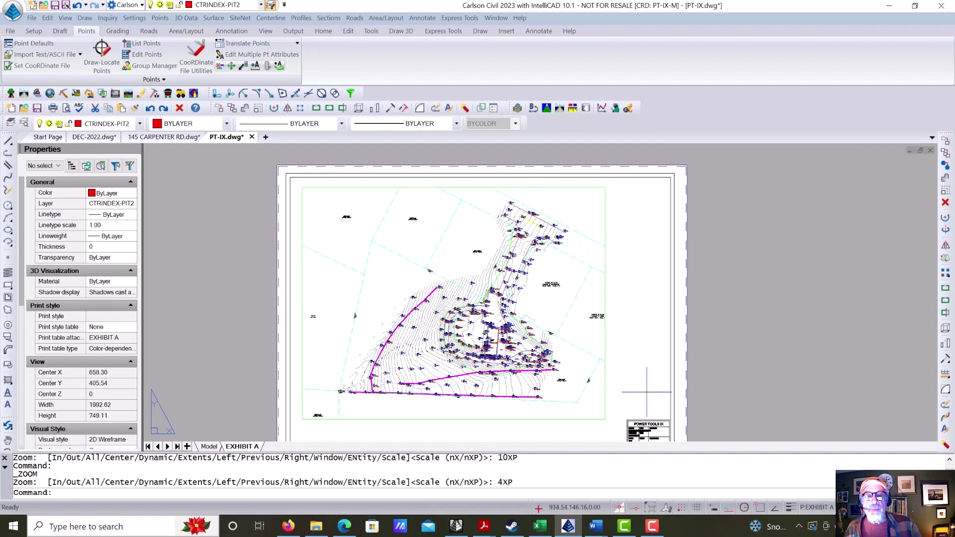
Step: Examine the scale entry in the EXHIBIT A title block and look over the sheet
scroll(641, 419, up, 5)
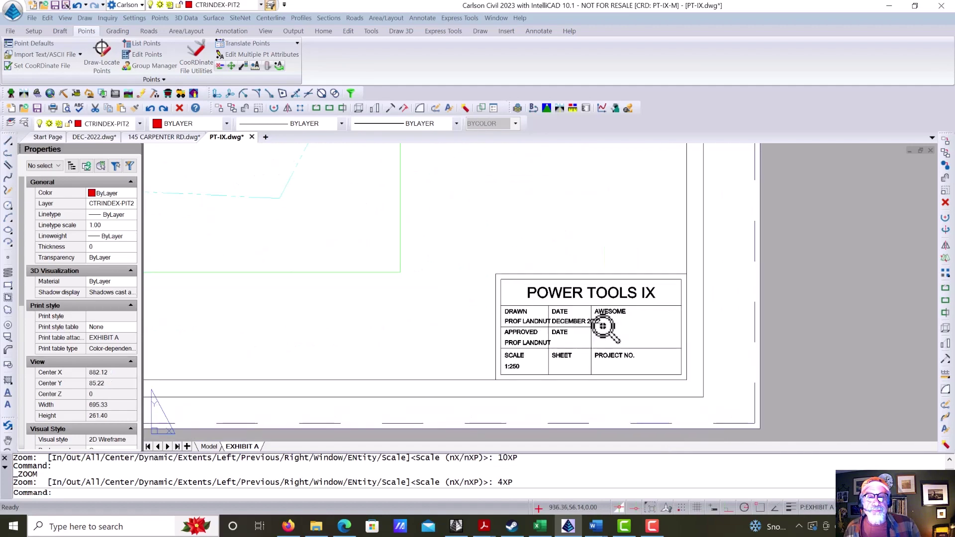
scroll(603, 326, up, 4)
scroll(604, 327, down, 9)
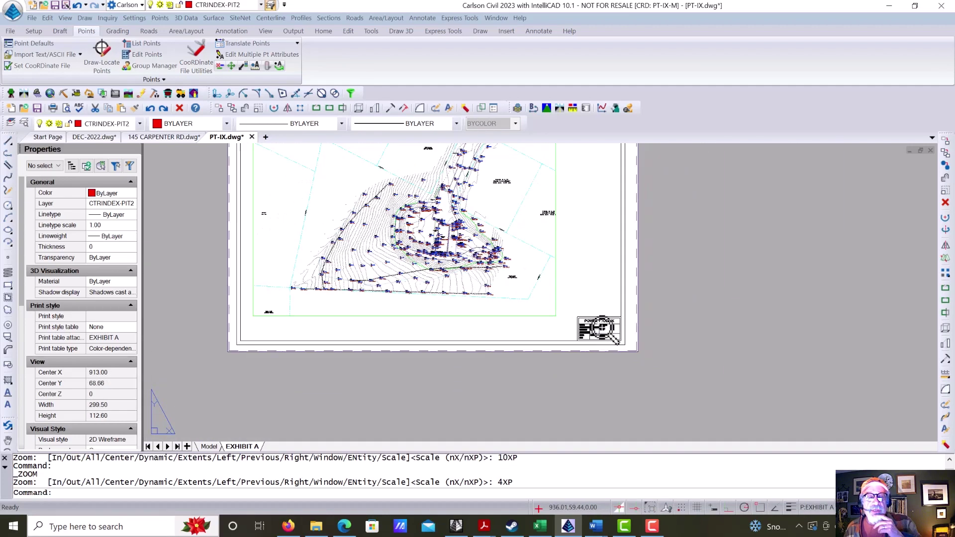
middle_drag(605, 293, 680, 443)
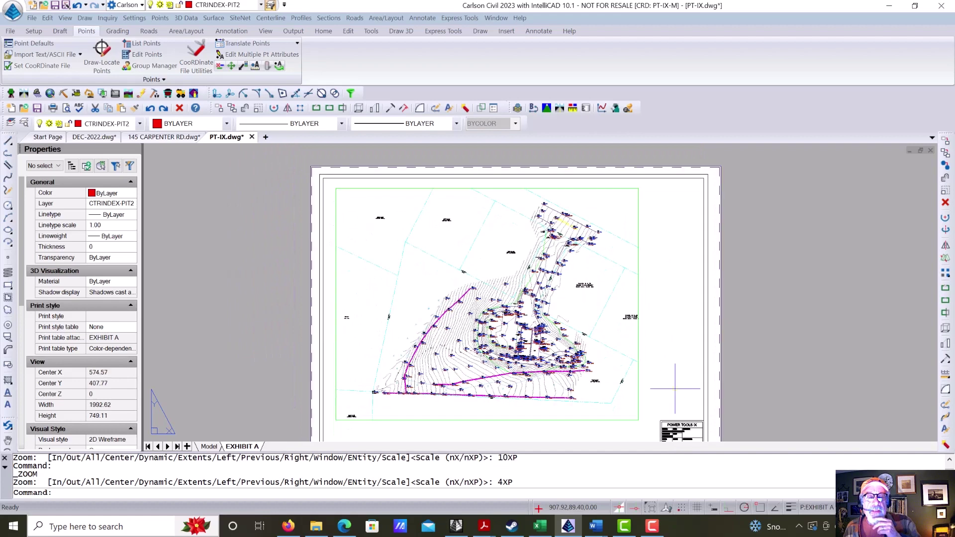
scroll(554, 336, up, 1)
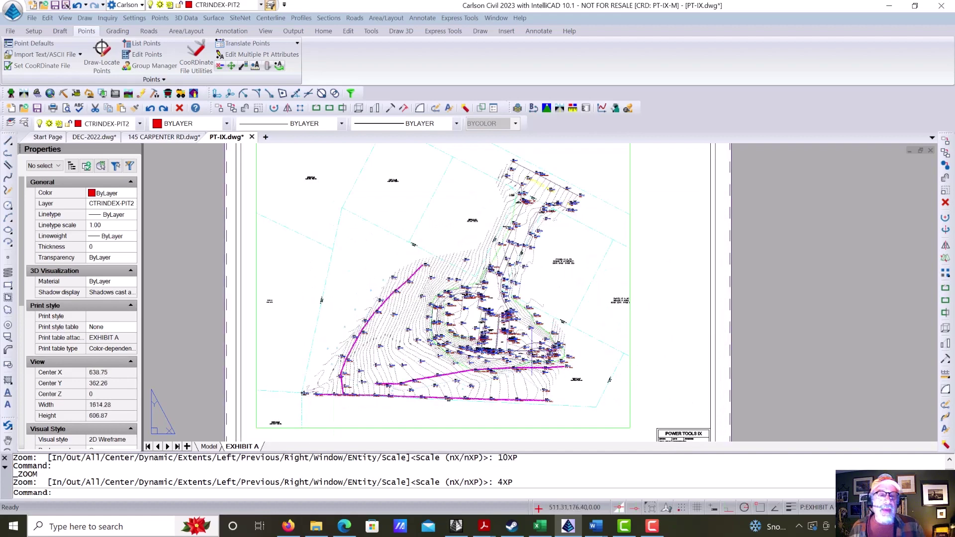
Step: Switch from the EXHIBIT A layout to model space and bring the whole site into view
click(208, 446)
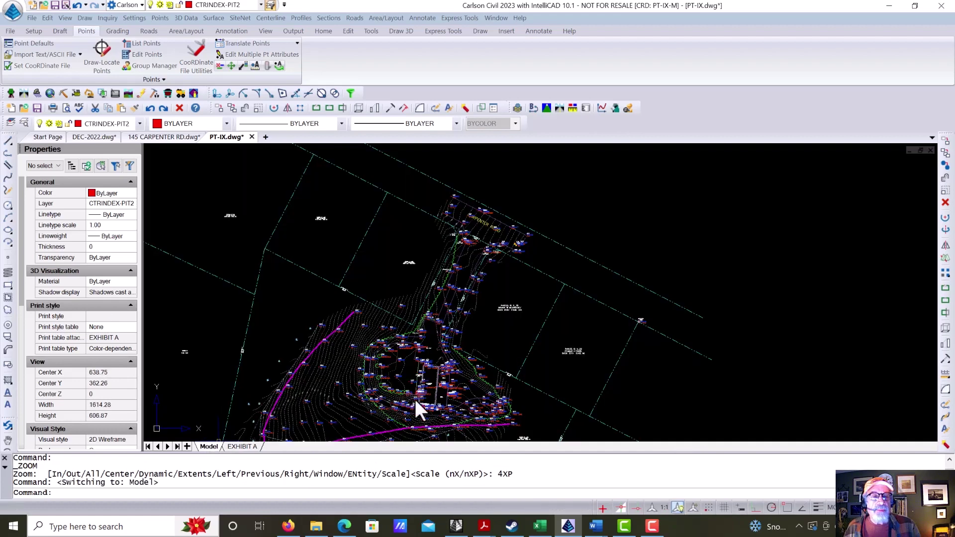
scroll(480, 378, down, 3)
scroll(514, 314, up, 3)
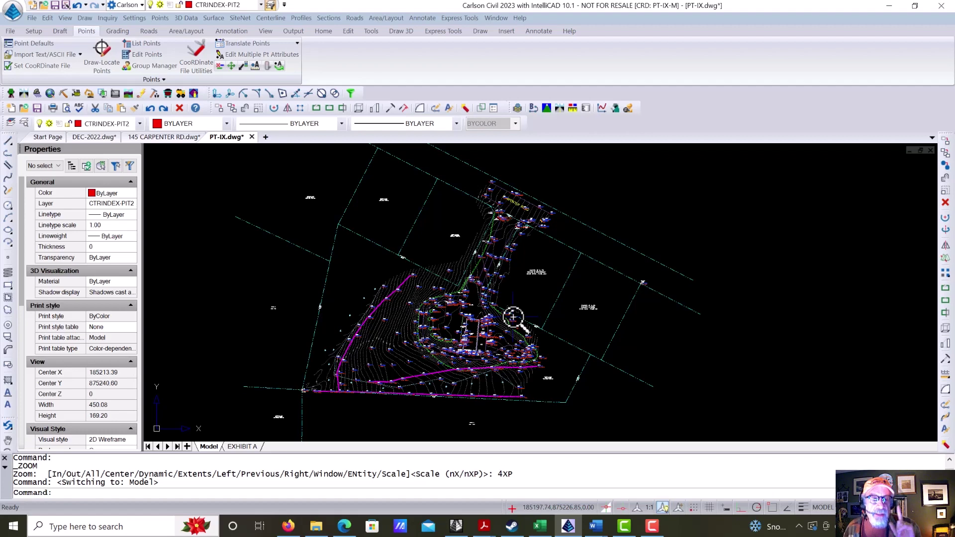
scroll(514, 317, down, 1)
key(Escape)
key(Escape)
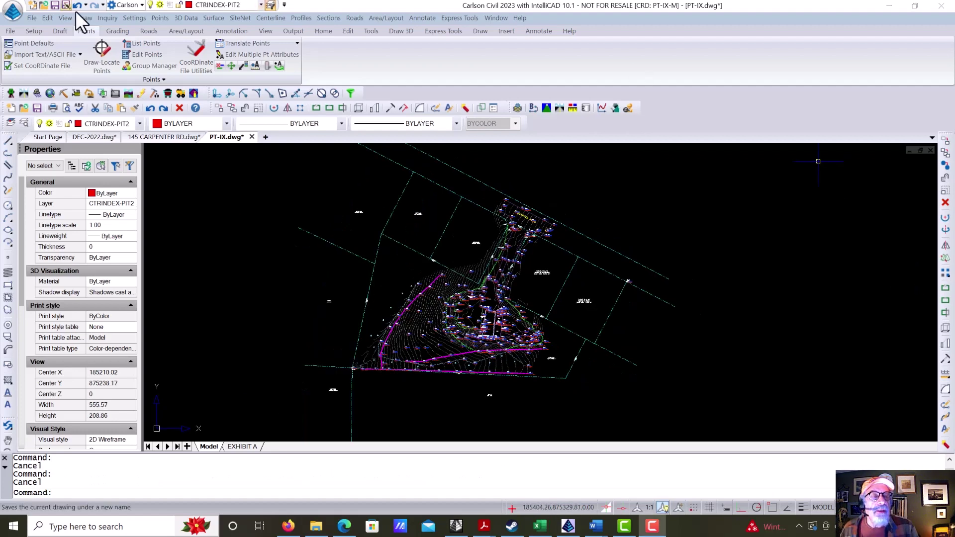
Step: Draw the surface boundary of PT-IX.tin from the DATA\SURFACES folder as a 2D polyline on layer SURFACE_LIMIT
click(213, 19)
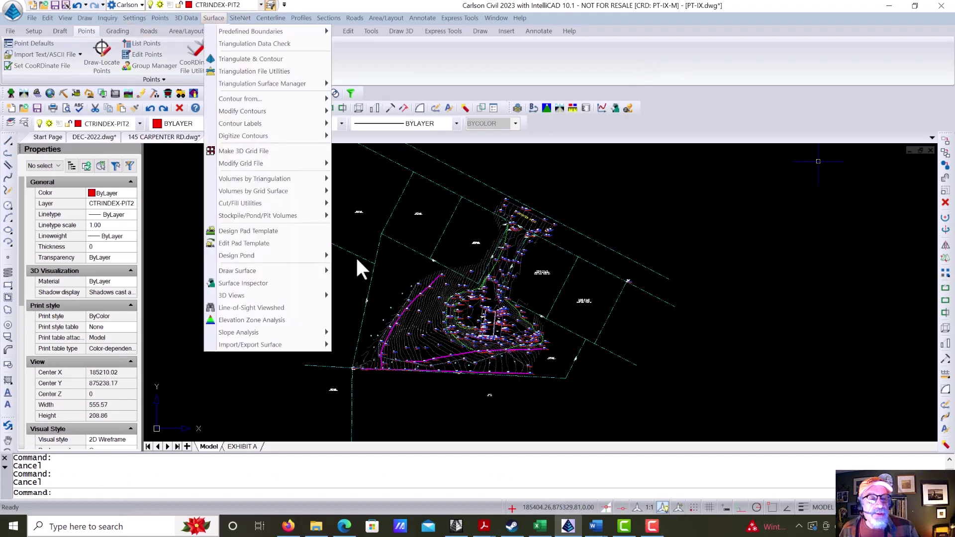
mouse_move(299, 272)
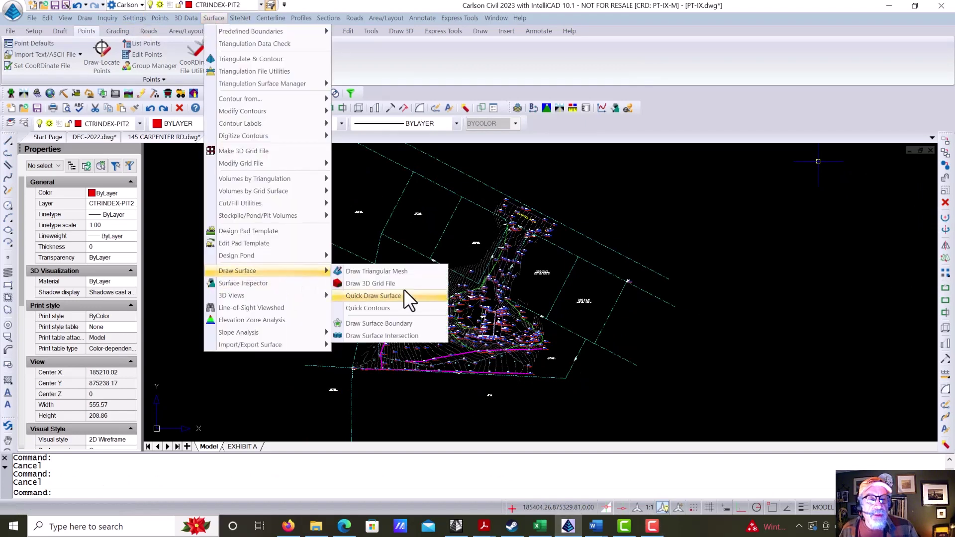
click(401, 322)
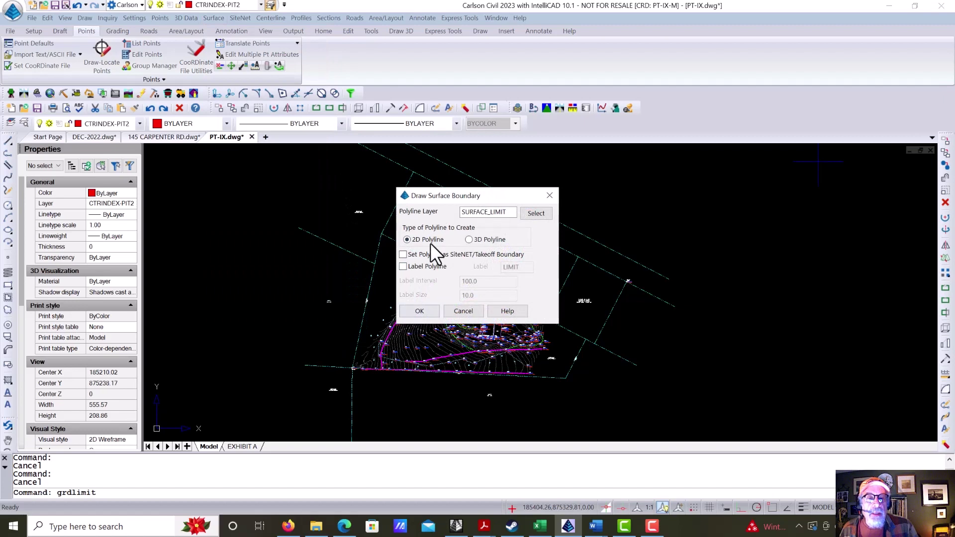
click(428, 312)
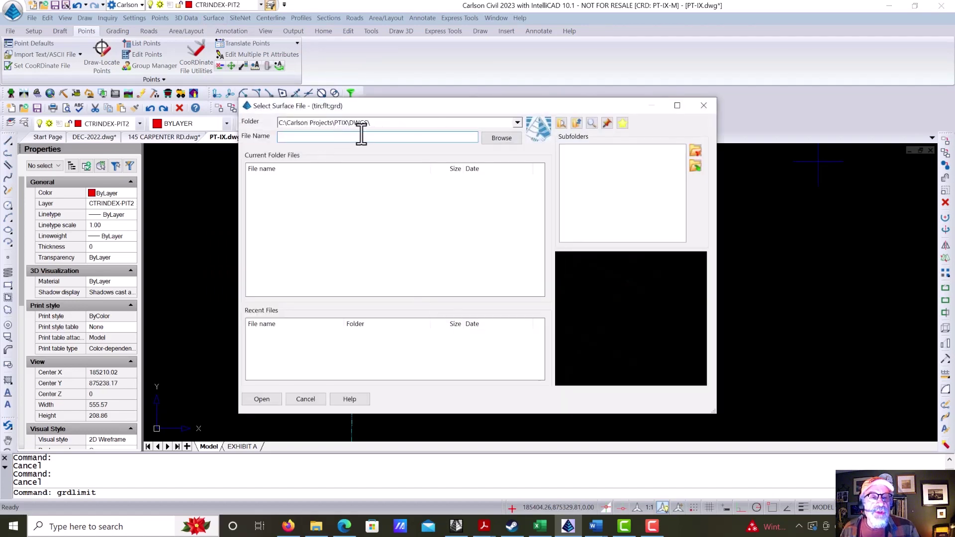
click(489, 139)
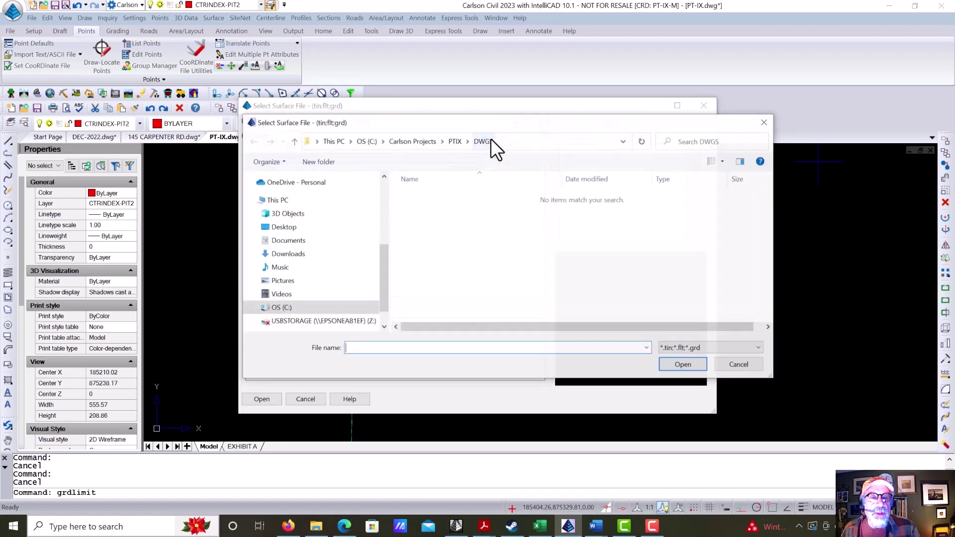
click(455, 141)
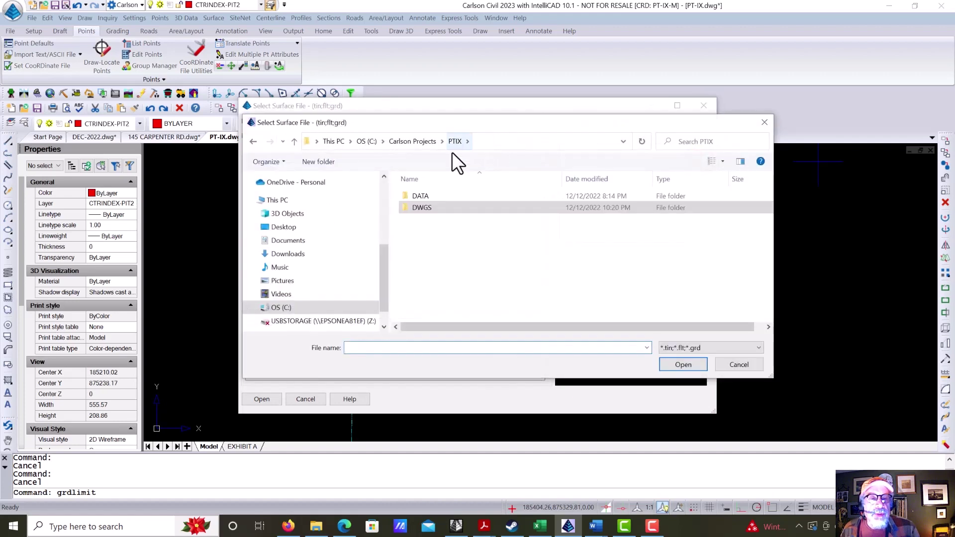
double_click(435, 195)
double_click(434, 242)
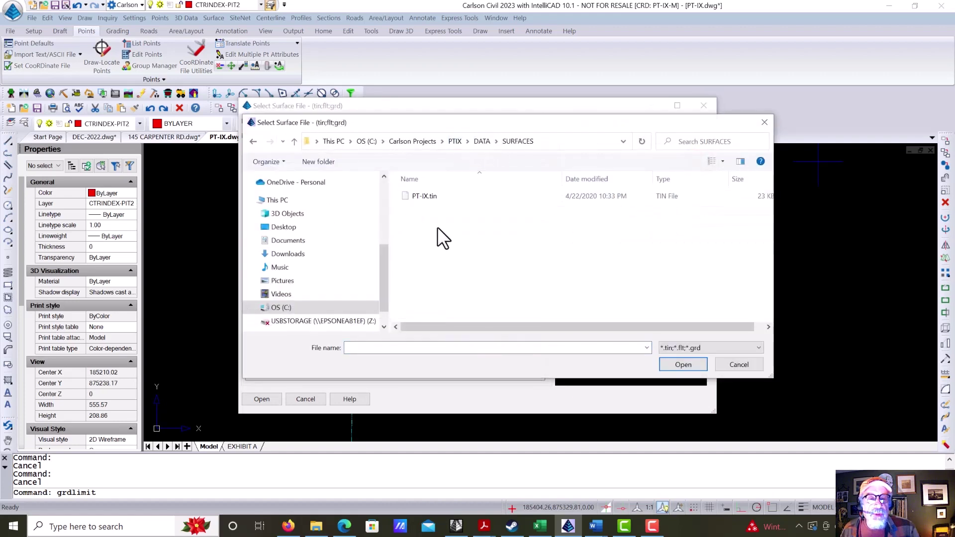
click(414, 196)
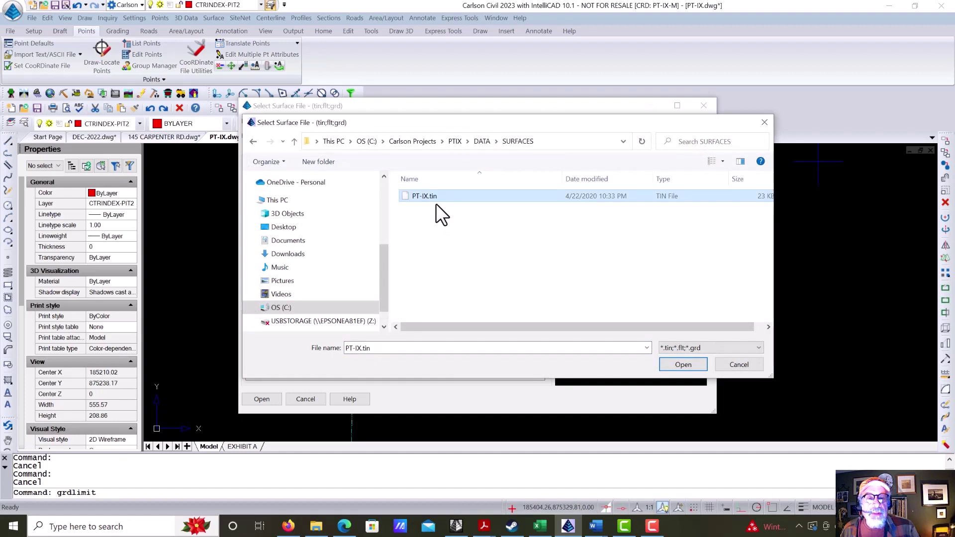
click(675, 361)
click(262, 398)
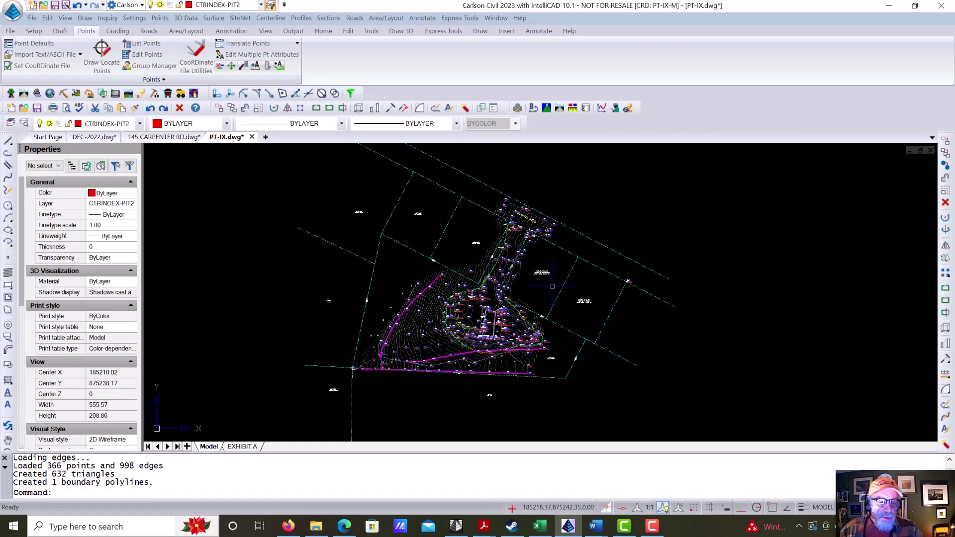
Step: Try zooming model space to its extents and undo that zoom
text(z)
key(Return)
text(e)
key(Return)
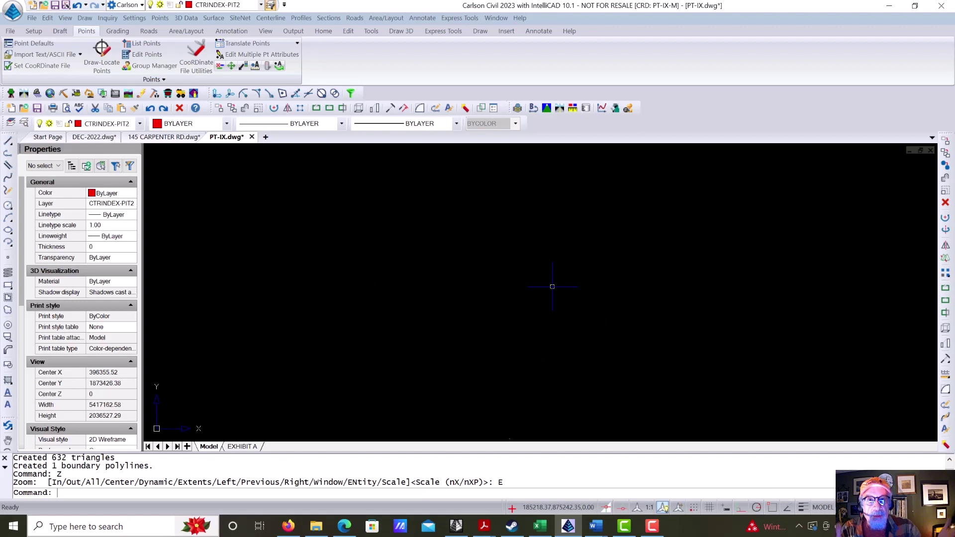
text(u)
key(Return)
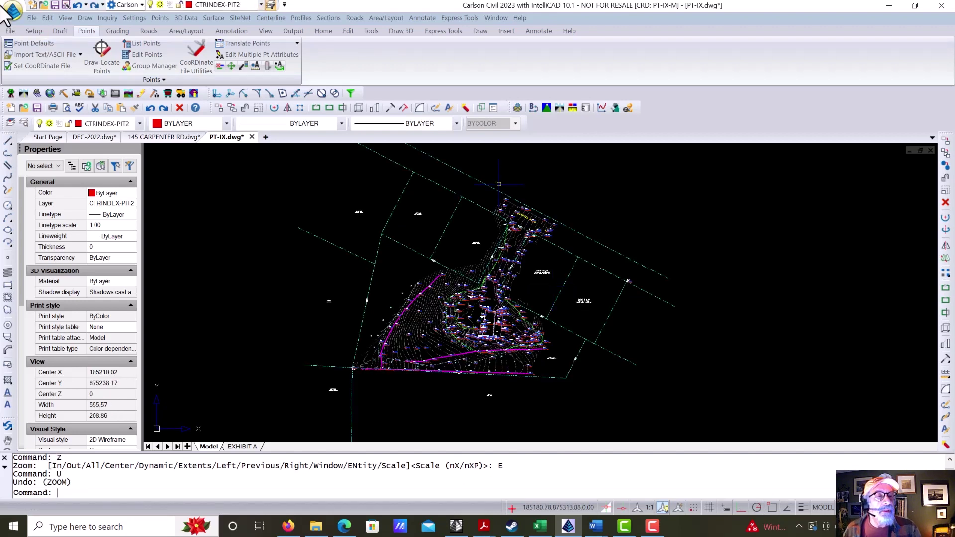
Step: Locate the surface boundary by zooming to the drawing's outliers
click(66, 18)
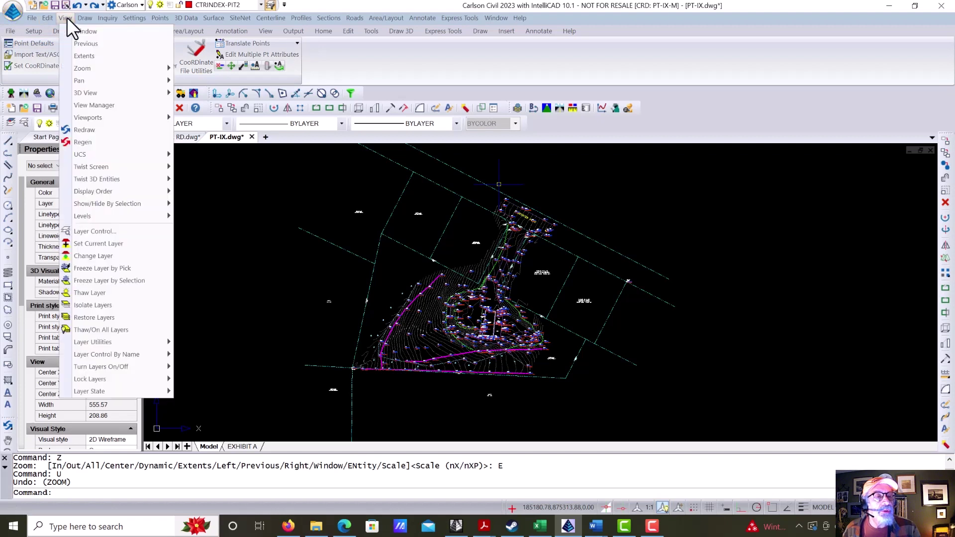
mouse_move(85, 67)
click(225, 142)
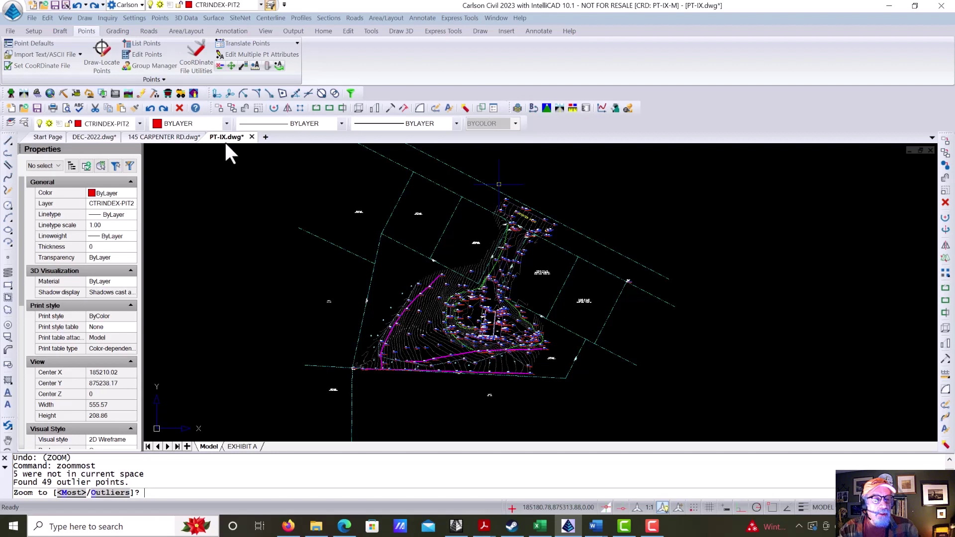
text(O)
key(Return)
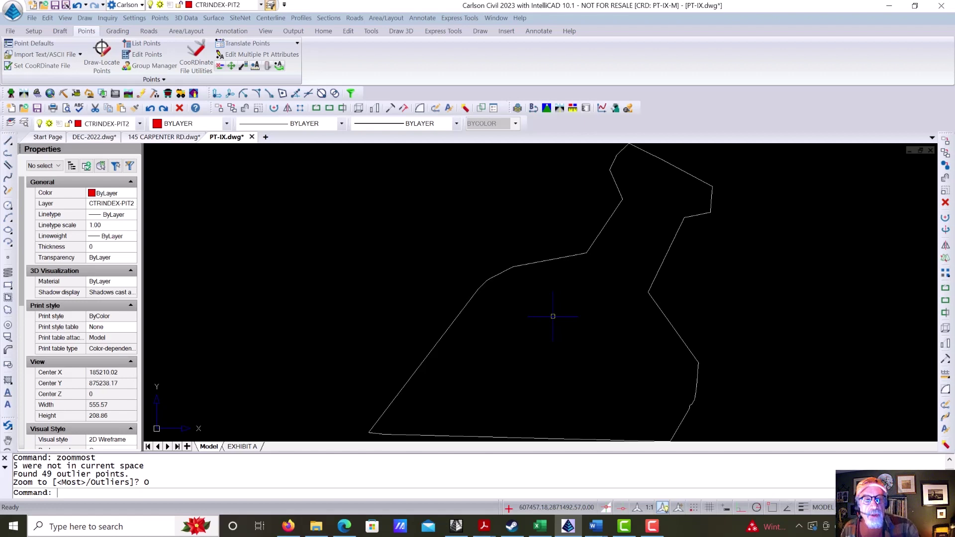
Step: Erase the outlying surface boundary polyline and zoom the drawing to its extents
text(E)
key(Return)
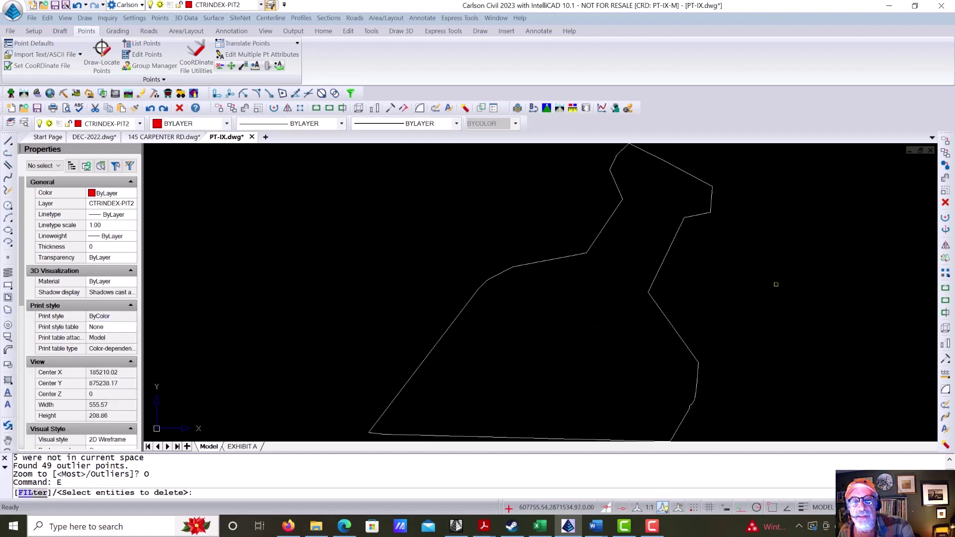
click(777, 283)
click(583, 357)
key(Return)
text(Z)
key(Return)
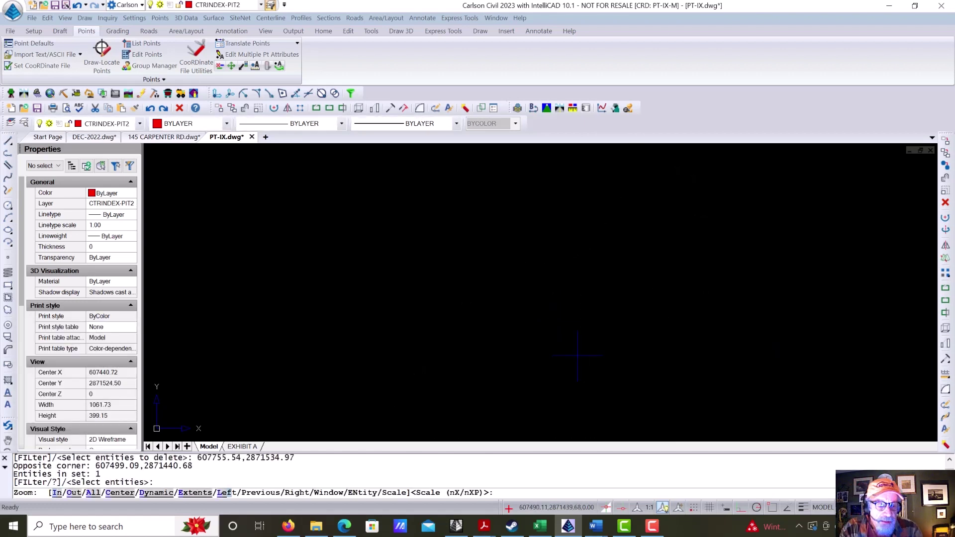
text(E)
key(Return)
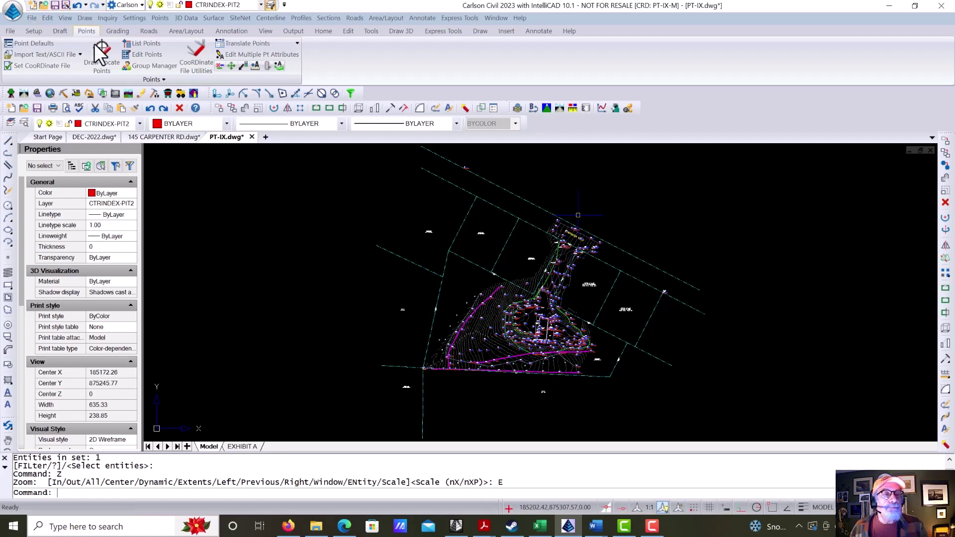
Step: Switch the drawing setup from metric to English units, adjusting the other settings to match the unit system
click(138, 19)
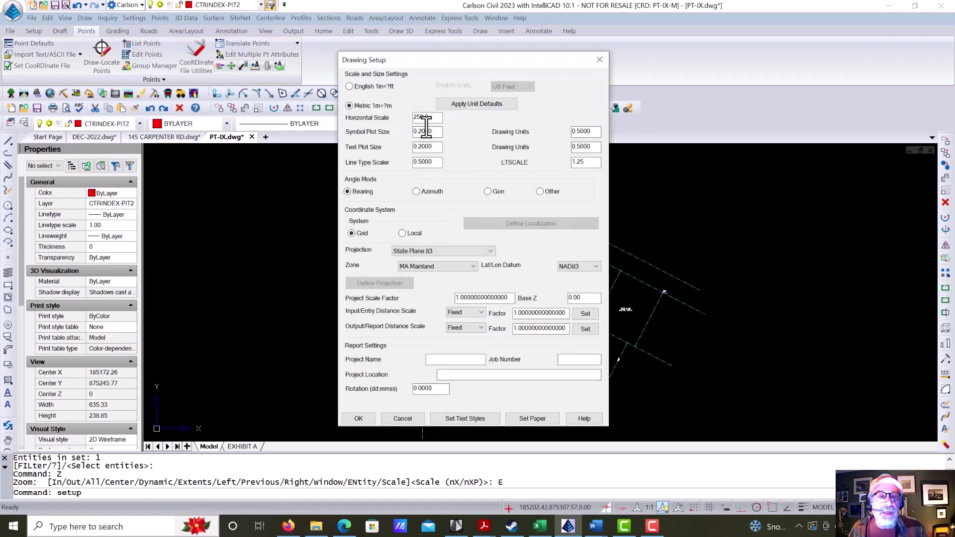
click(360, 85)
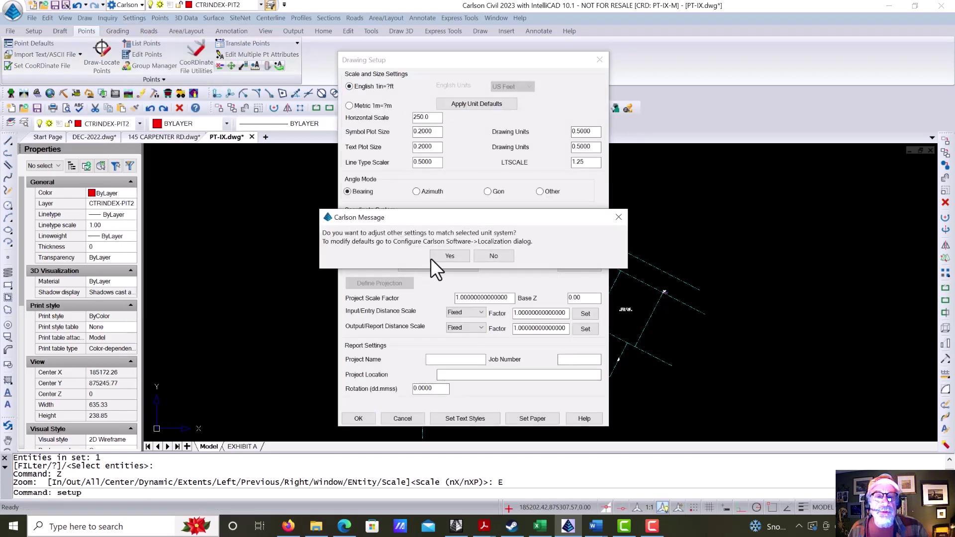
click(444, 254)
click(357, 418)
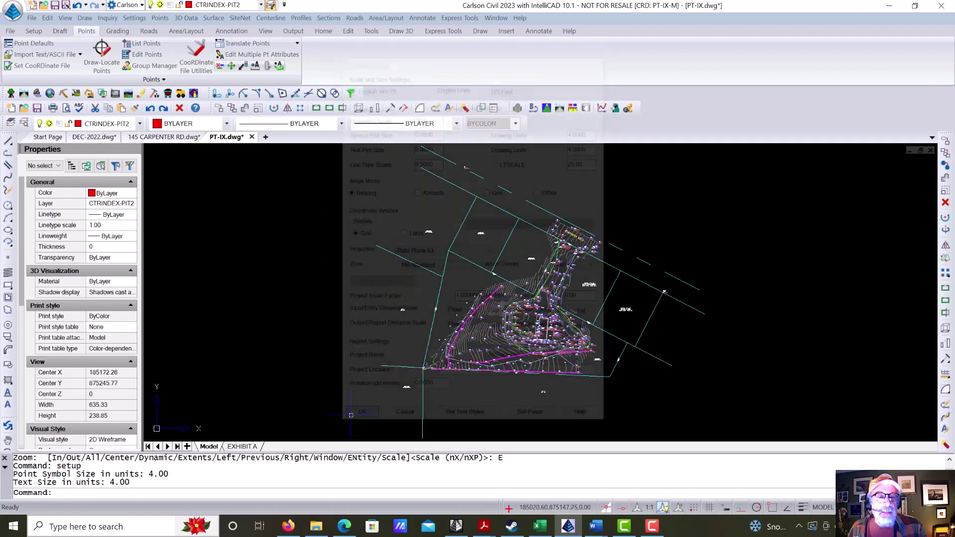
Step: Start a LandXML export to a new file named PT-IX-IMP in the PTIX project's DATA\SURFACES folder
click(32, 19)
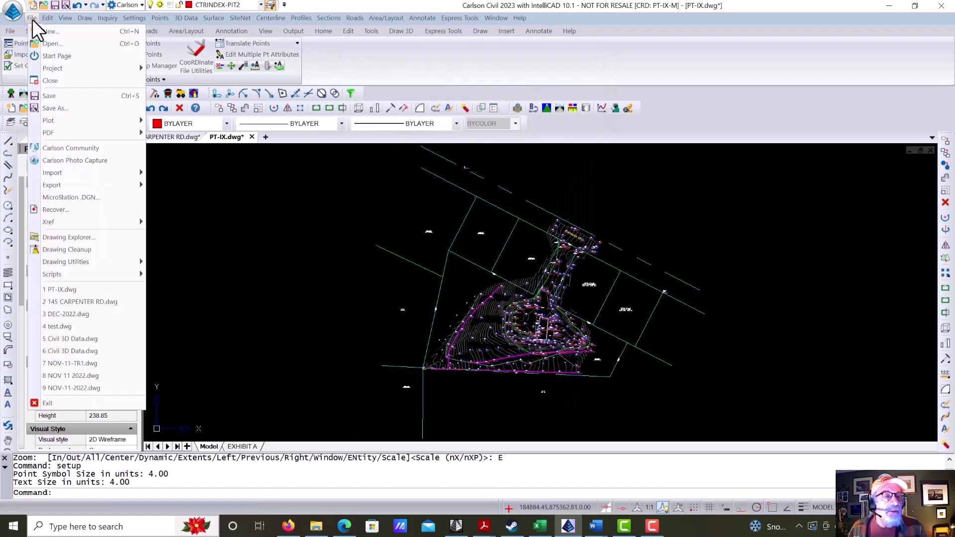
mouse_move(60, 183)
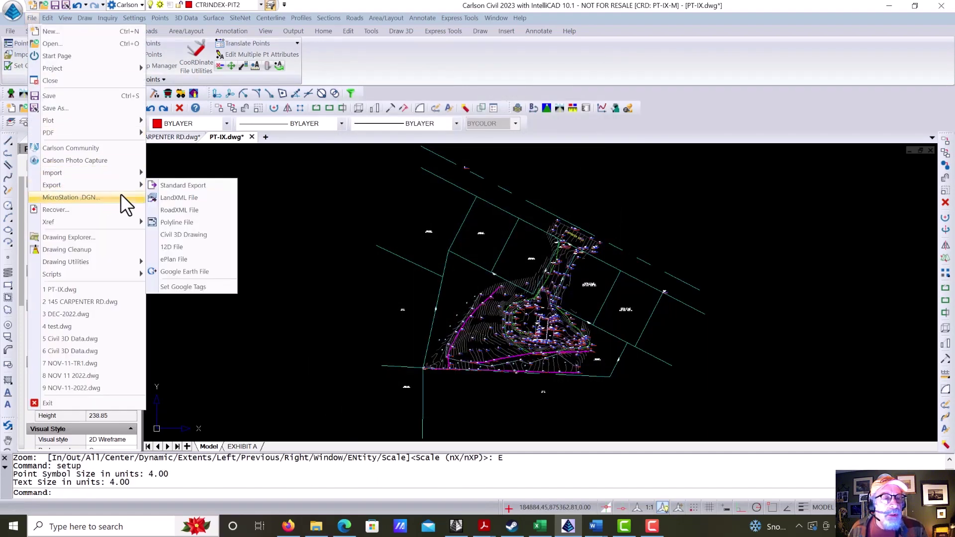
click(187, 197)
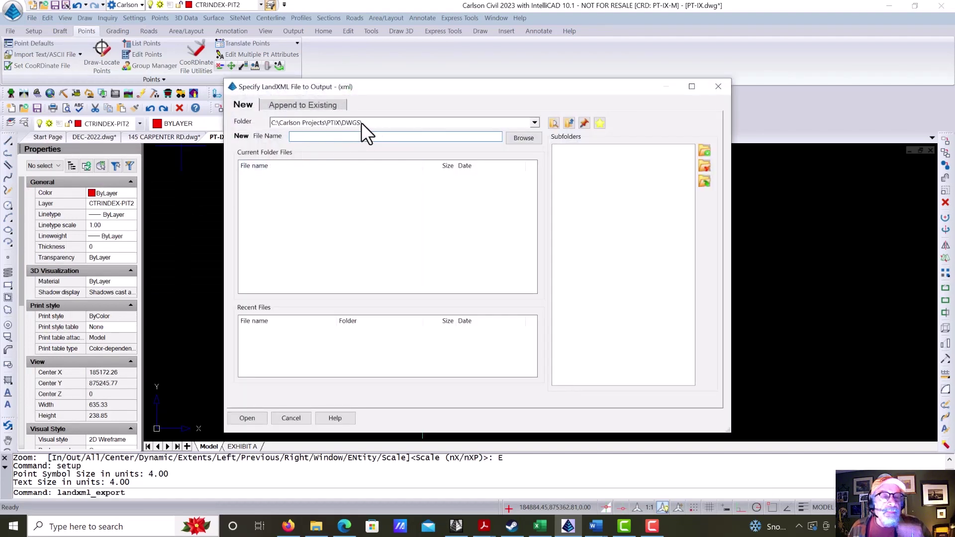
click(524, 138)
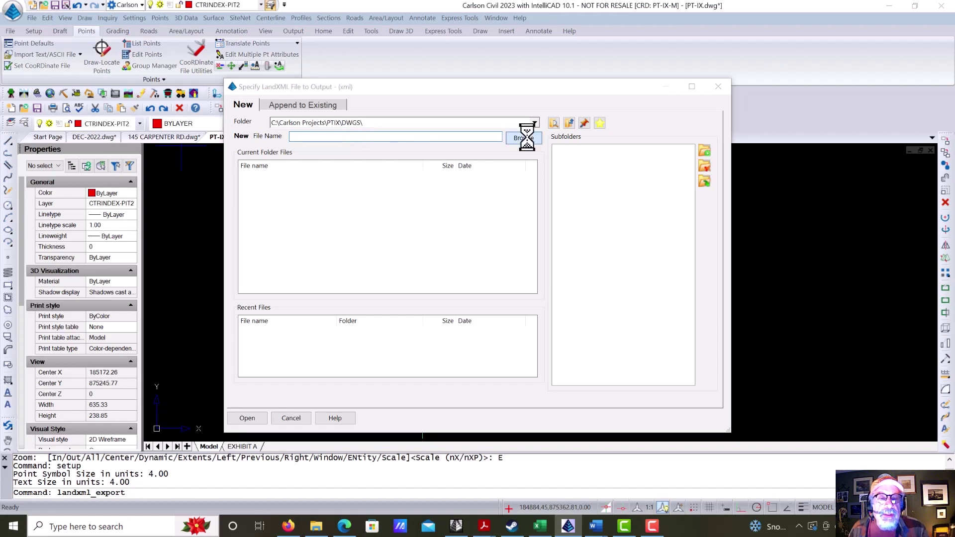
click(441, 123)
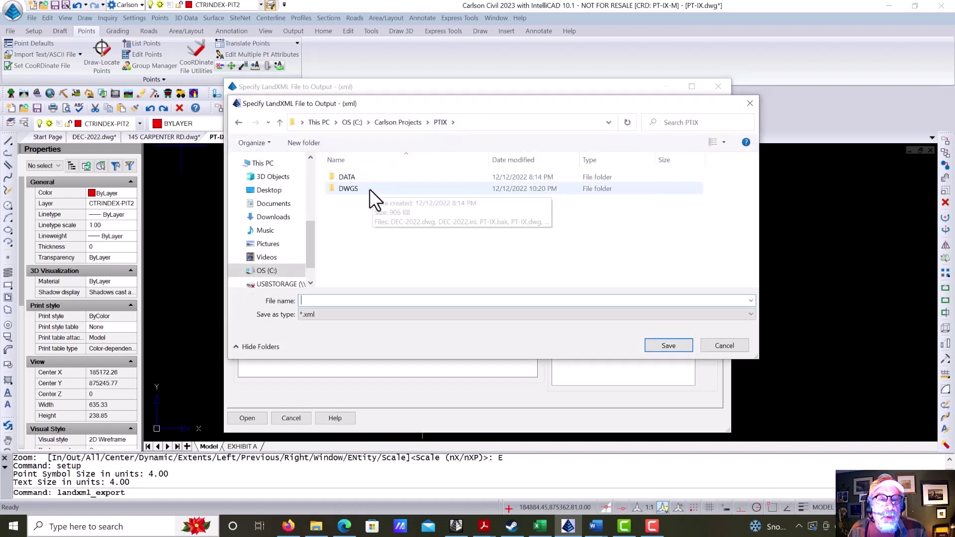
double_click(363, 175)
double_click(362, 224)
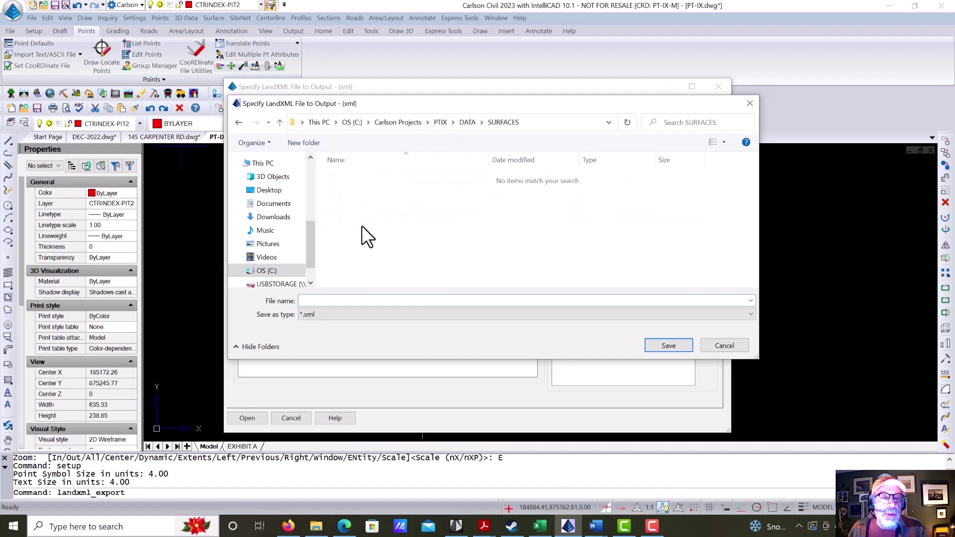
click(336, 301)
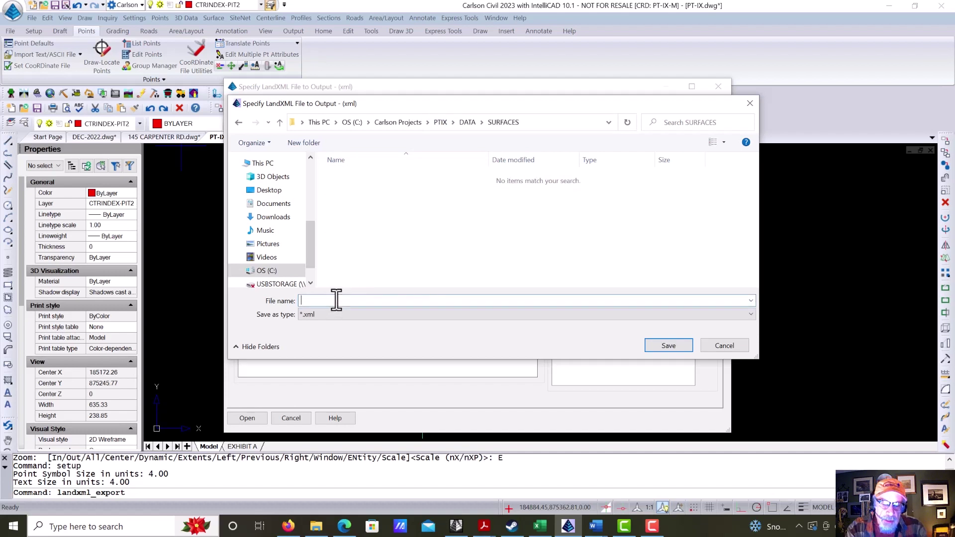
text(PT-)
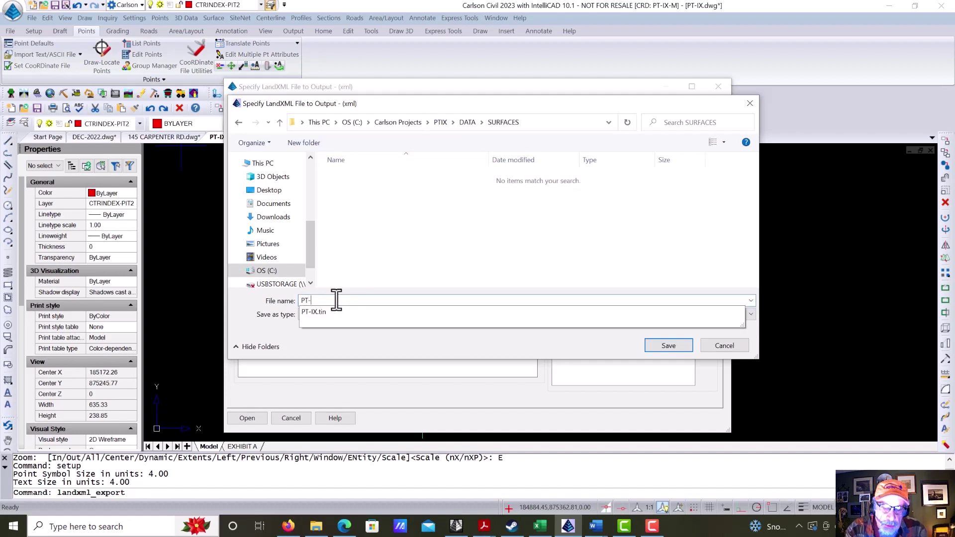
text(IX-IMP)
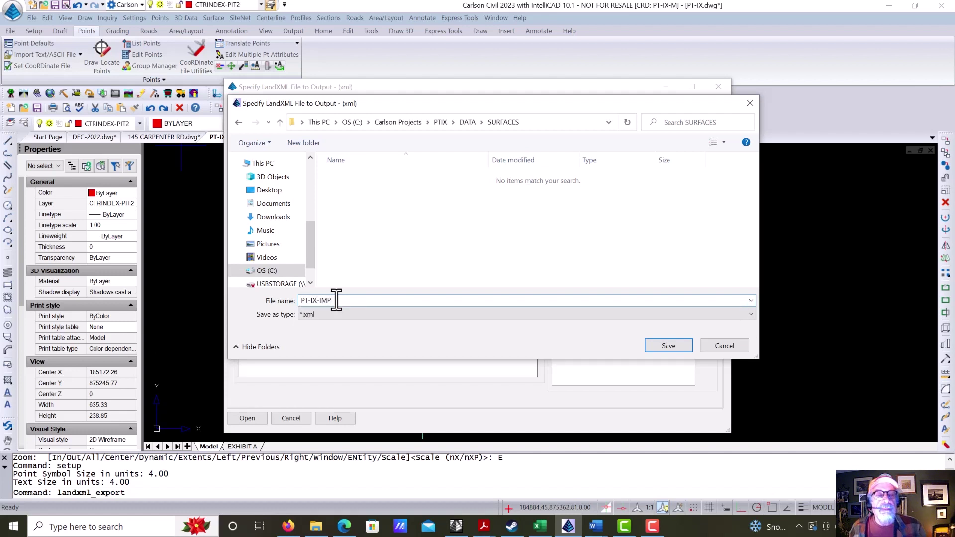
click(652, 345)
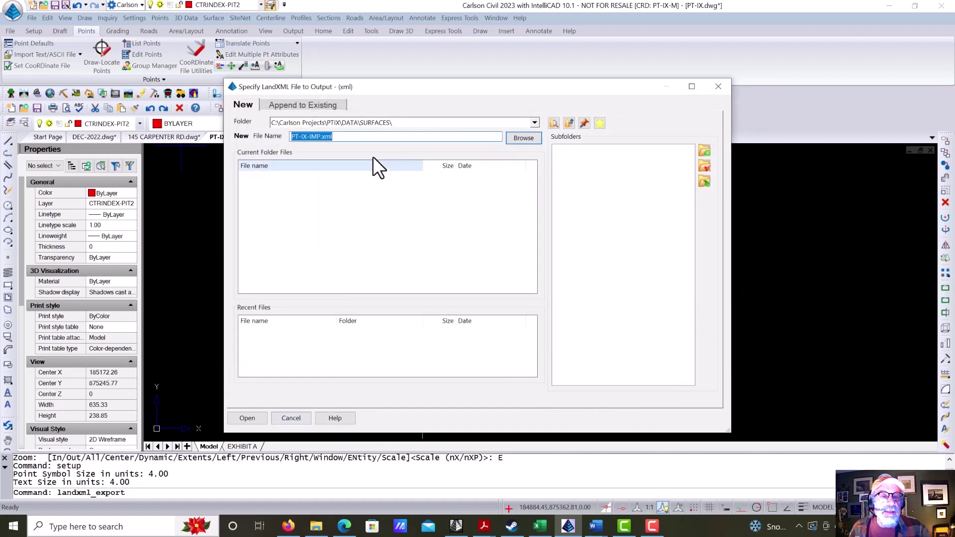
click(248, 417)
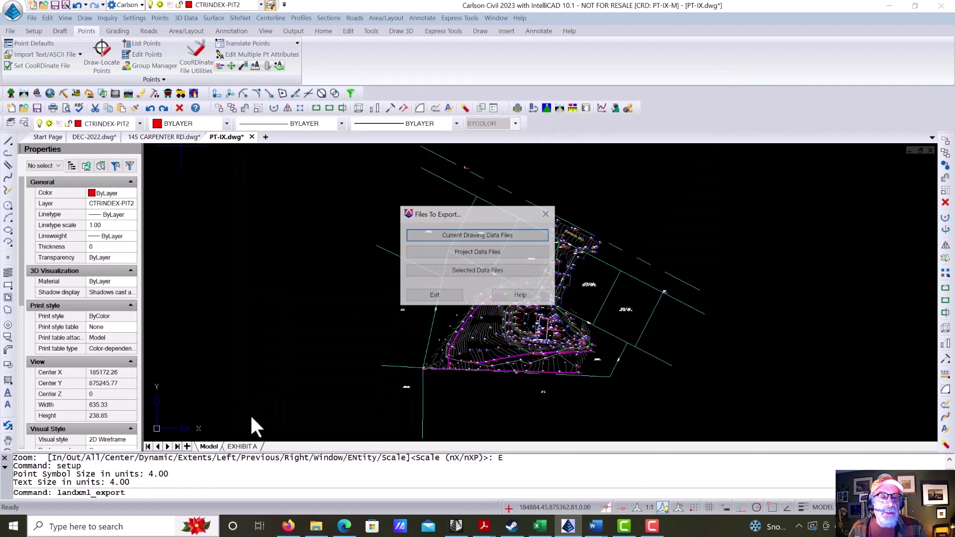
Step: Export the selected data file PT-IX.tin from DATA\SURFACES to LandXML 1.2 in English - US Feet
click(447, 271)
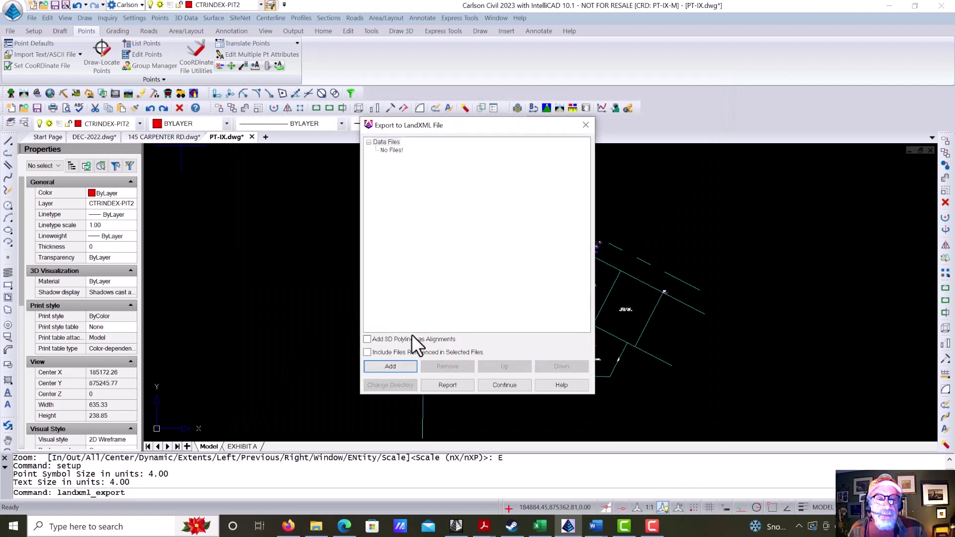
click(402, 369)
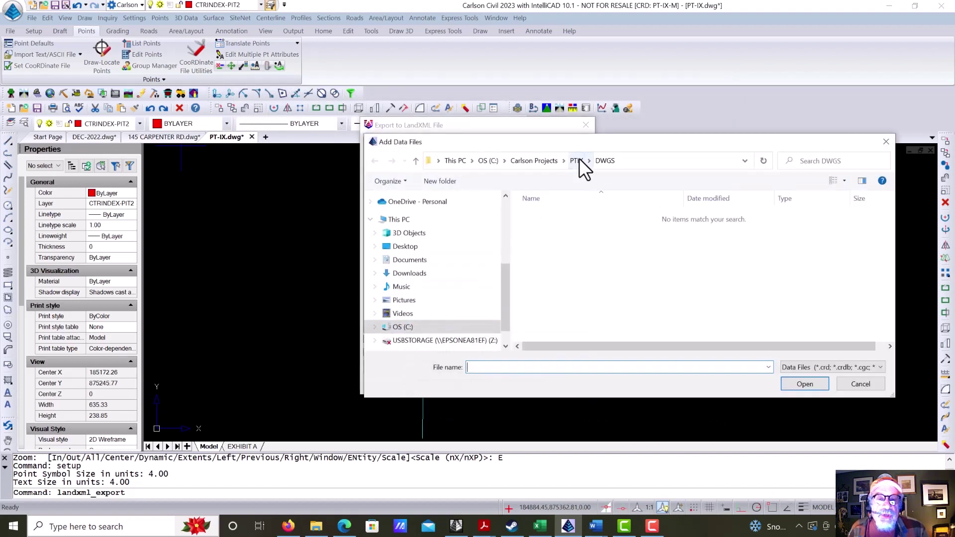
click(577, 161)
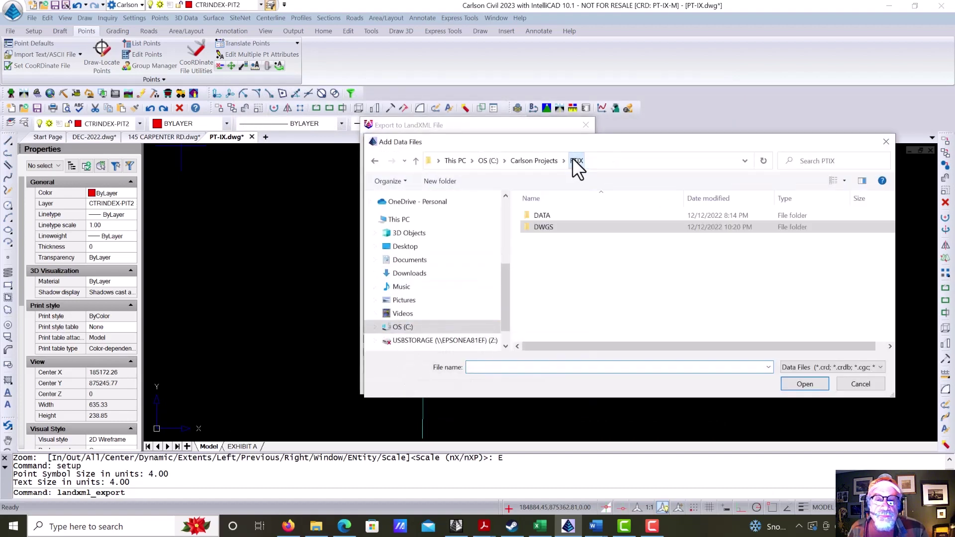
double_click(558, 215)
double_click(566, 261)
click(554, 216)
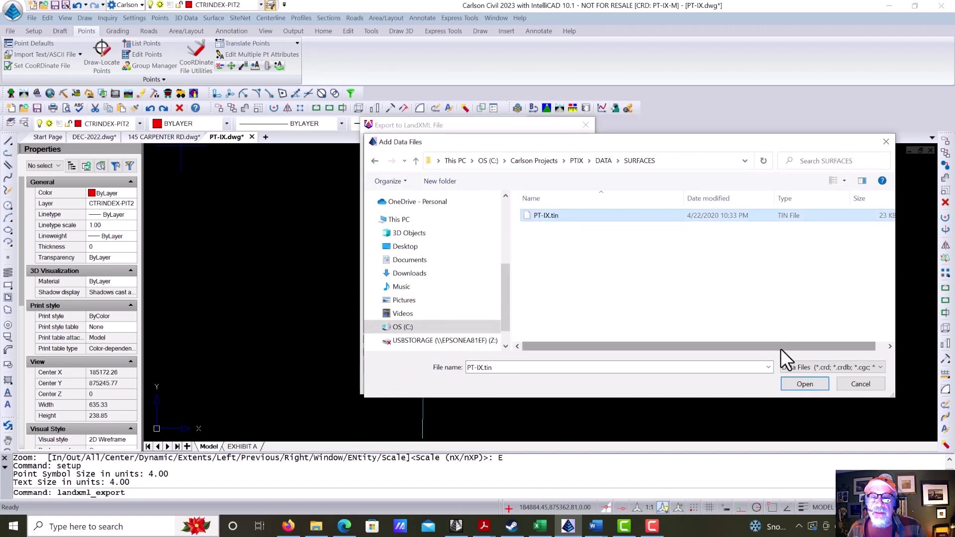
click(800, 384)
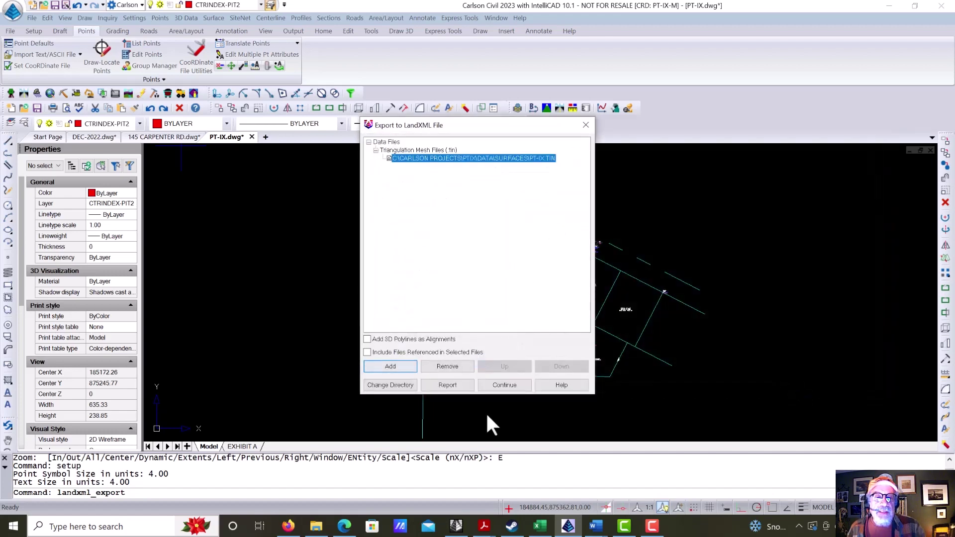
click(512, 386)
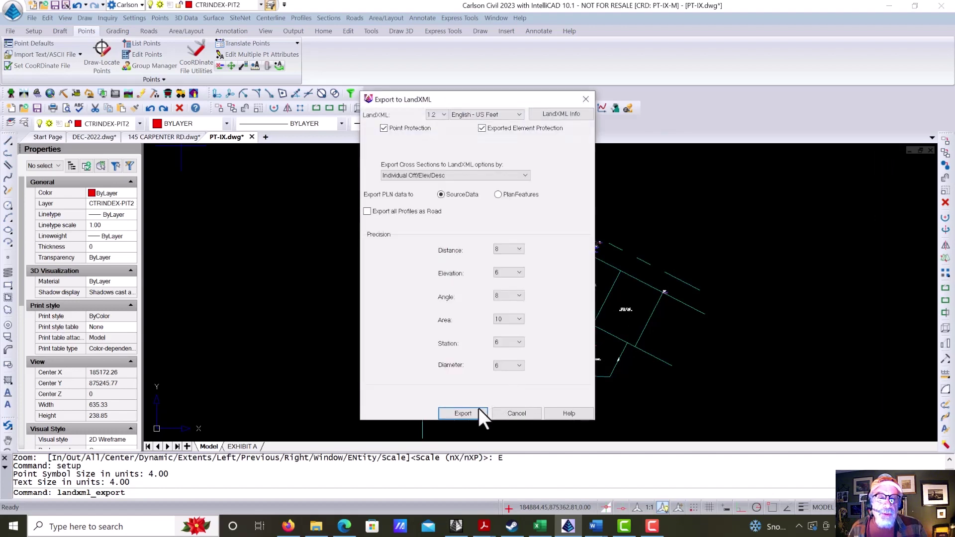
click(462, 413)
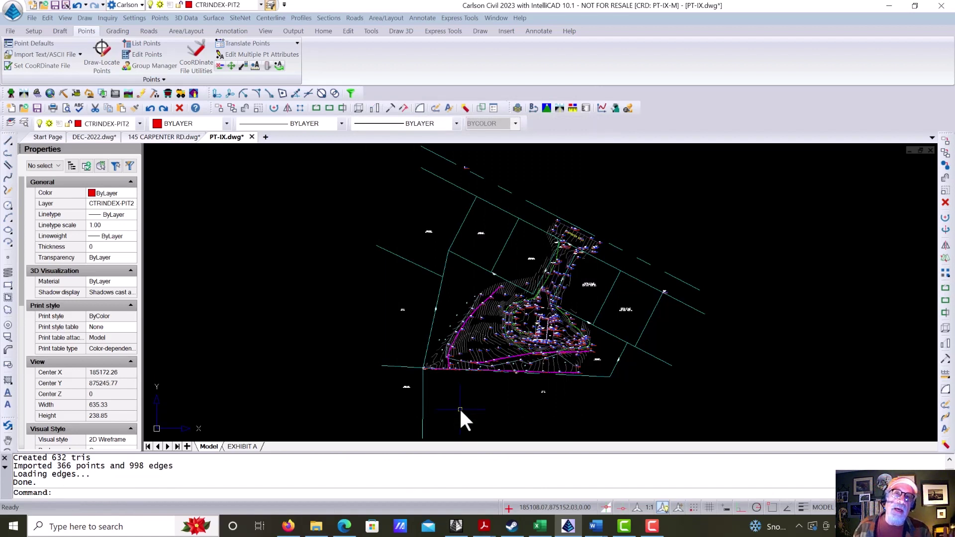
Step: Switch the drawing setup back to metric units, adjusting the other settings to match the unit system
click(131, 20)
click(138, 28)
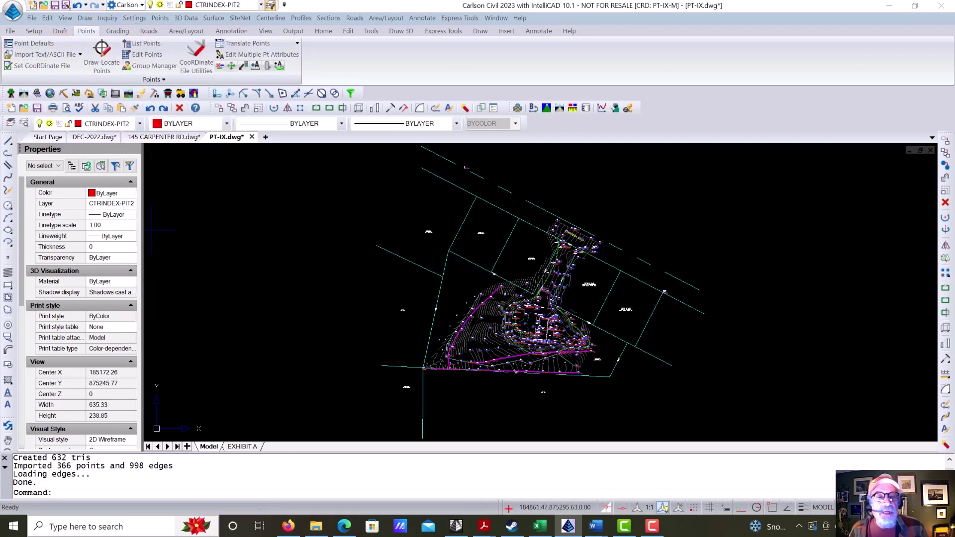
click(383, 103)
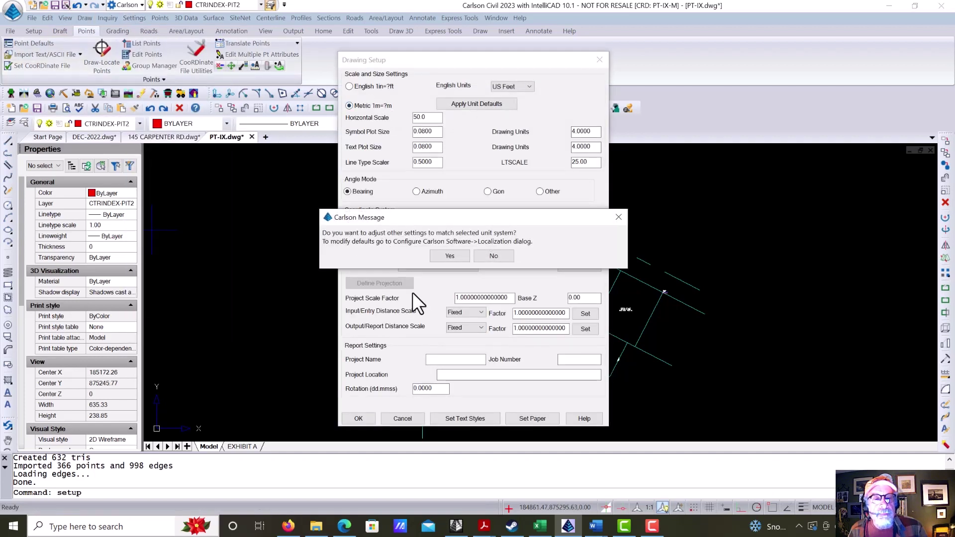
click(449, 256)
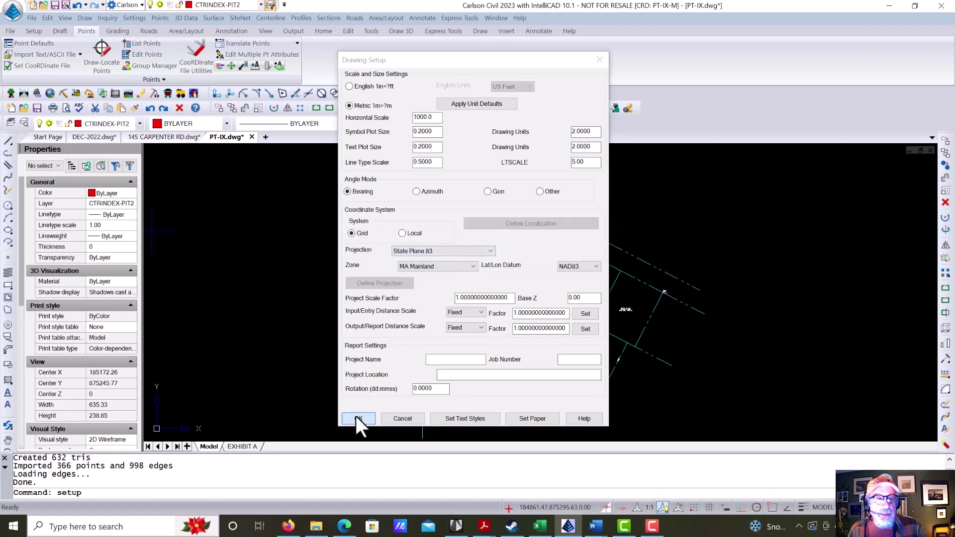
click(358, 418)
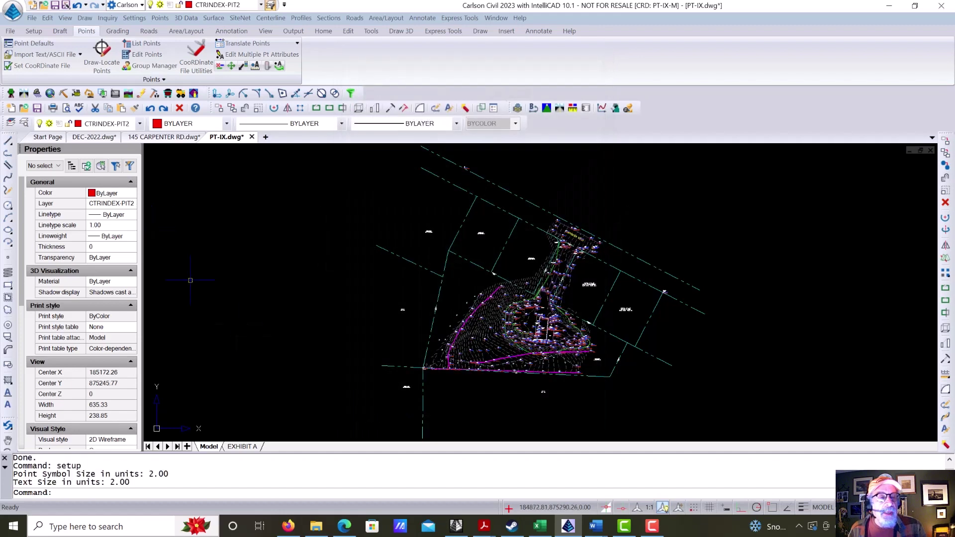
Step: Import the PT-IX-IMP.xml LandXML file, applying the scale from US feet to the metric drawing units
click(32, 19)
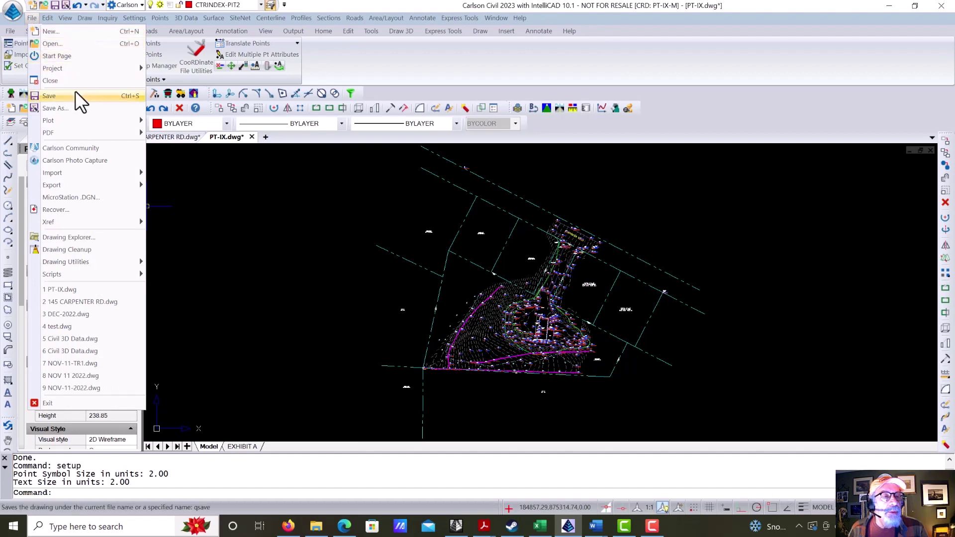
mouse_move(108, 174)
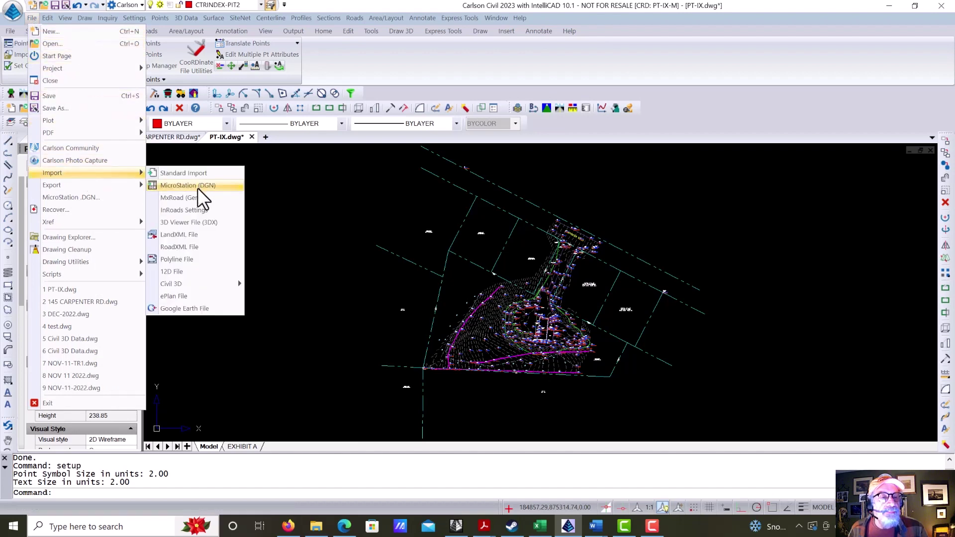
click(195, 236)
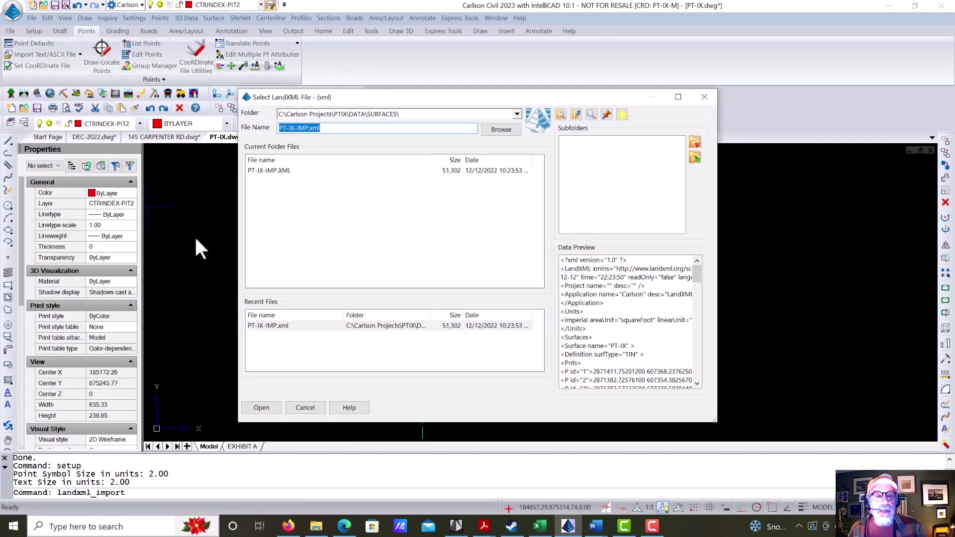
click(270, 172)
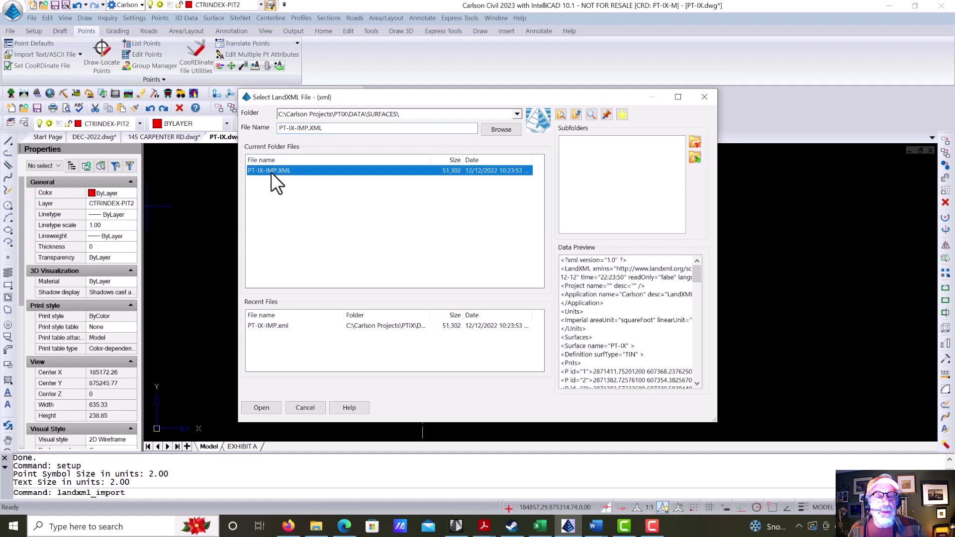
click(262, 408)
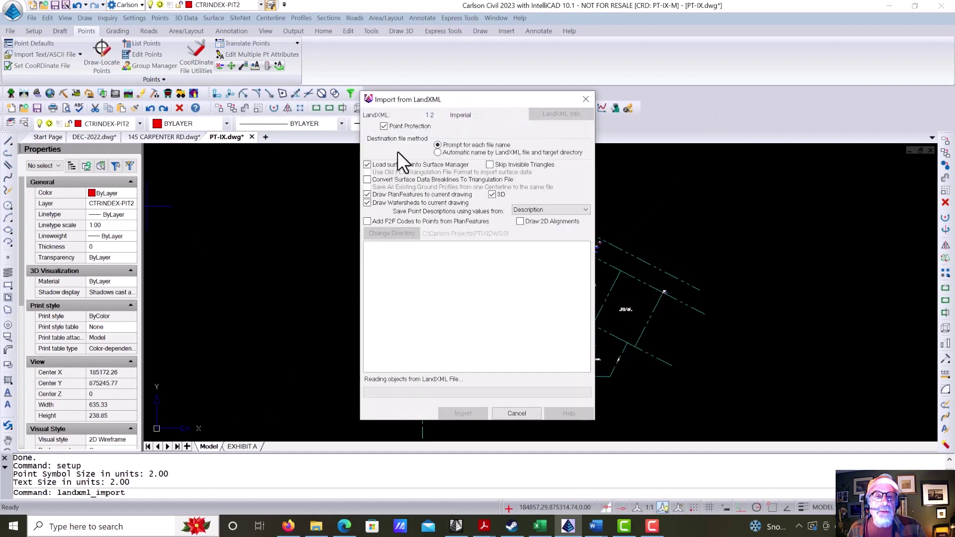
click(452, 413)
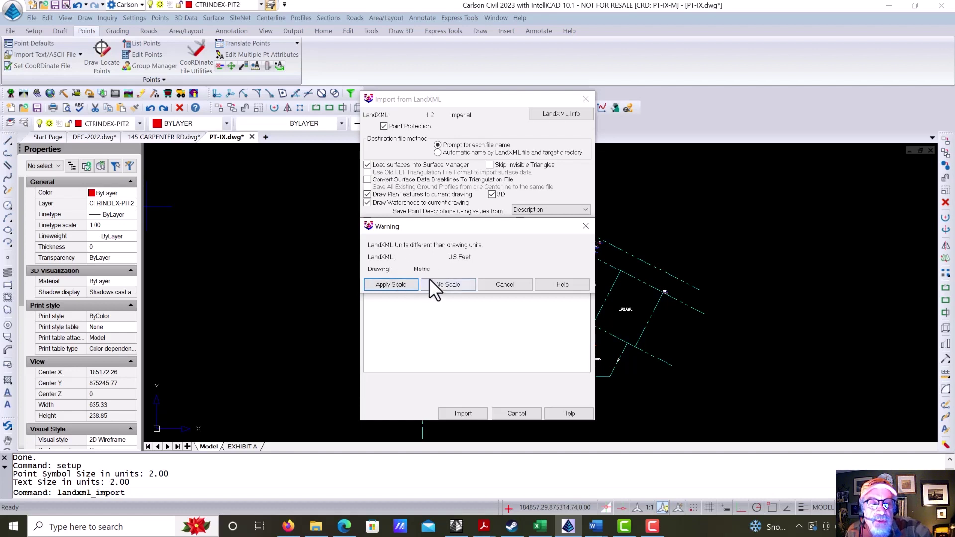
click(391, 285)
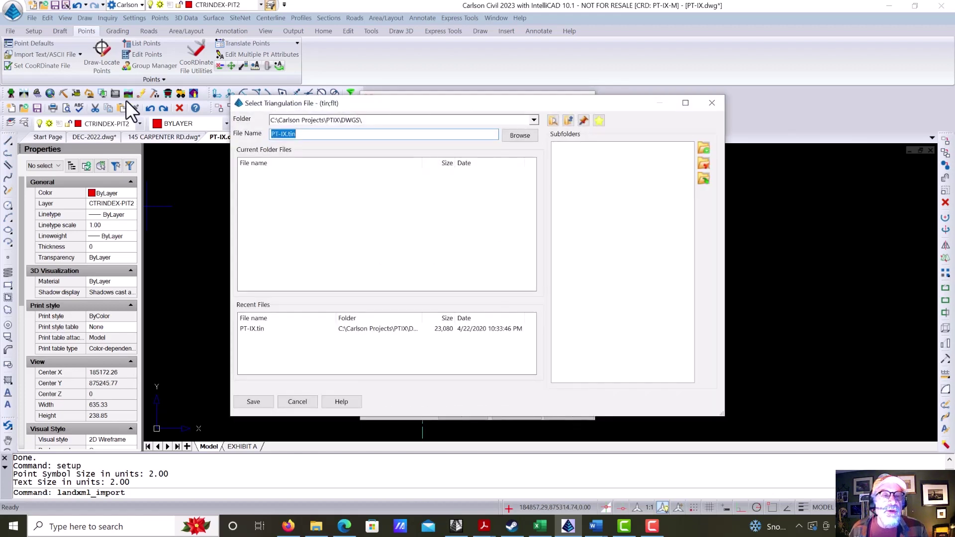
Step: Save the imported surface as PT-IX-M.tin in the project's DATA\SURFACES folder and close the surface manager
click(293, 134)
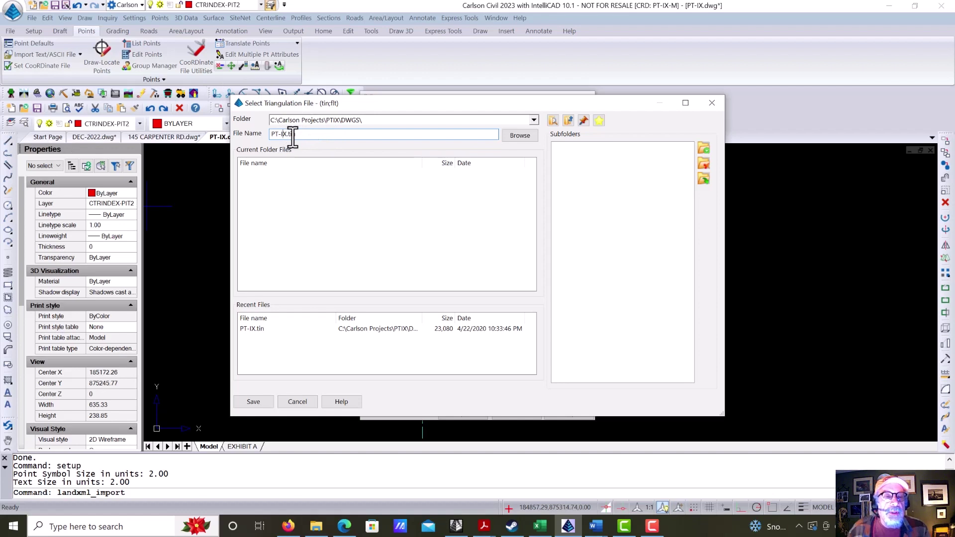
click(411, 121)
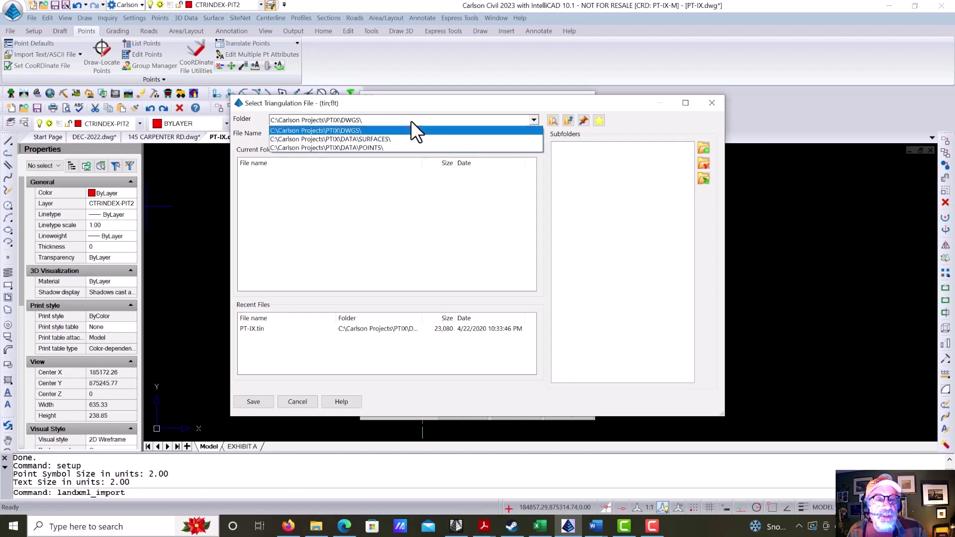
click(392, 142)
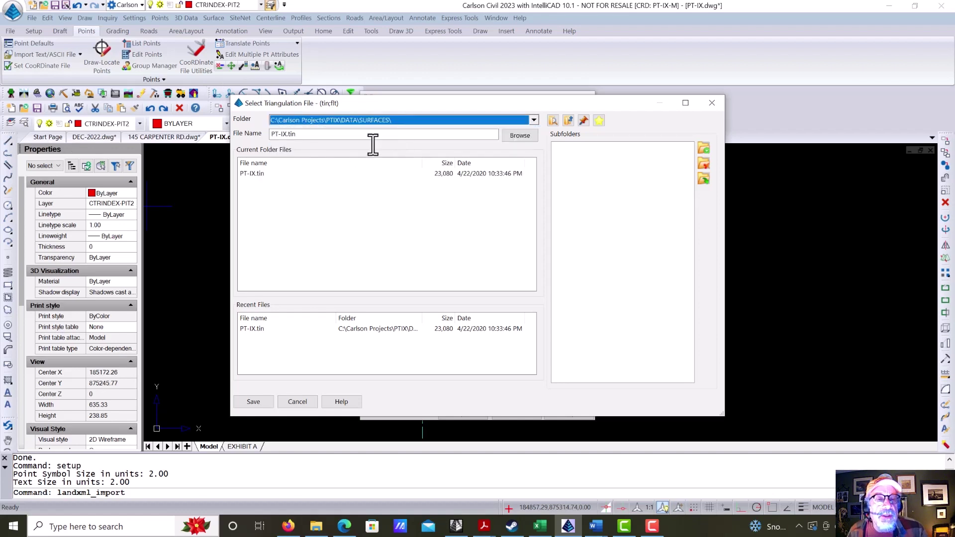
click(288, 134)
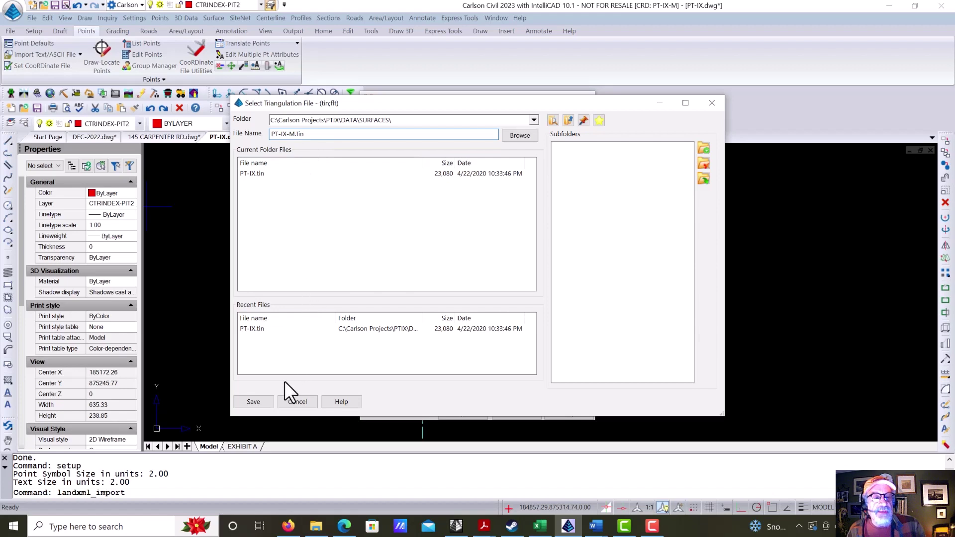
click(257, 401)
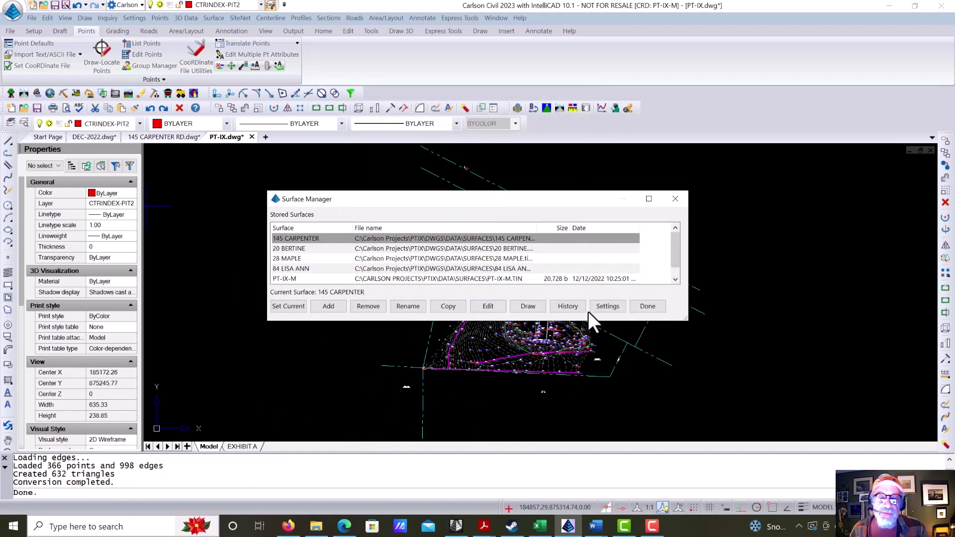
click(648, 306)
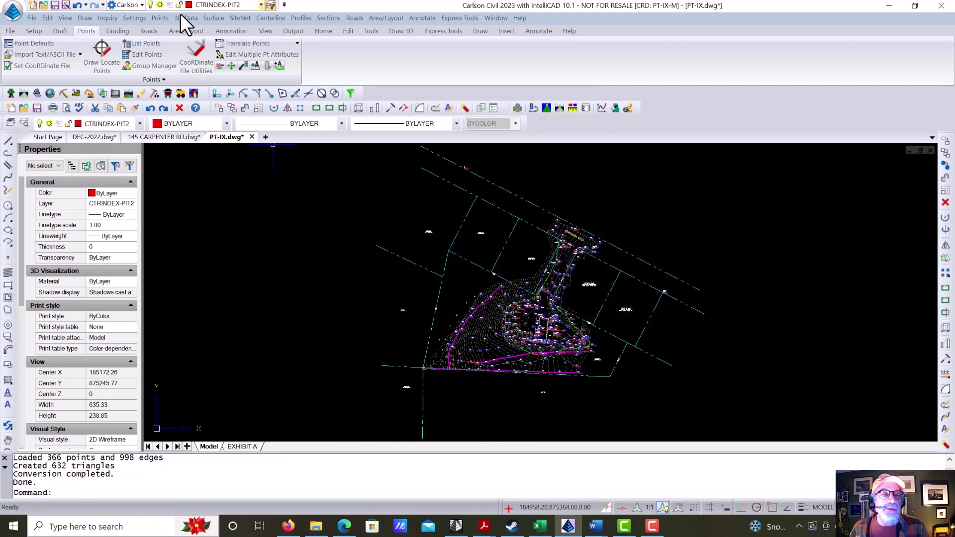
Step: Draw the surface boundary of PT-IX-M.tin from DATA\SURFACES as a 2D polyline
click(214, 18)
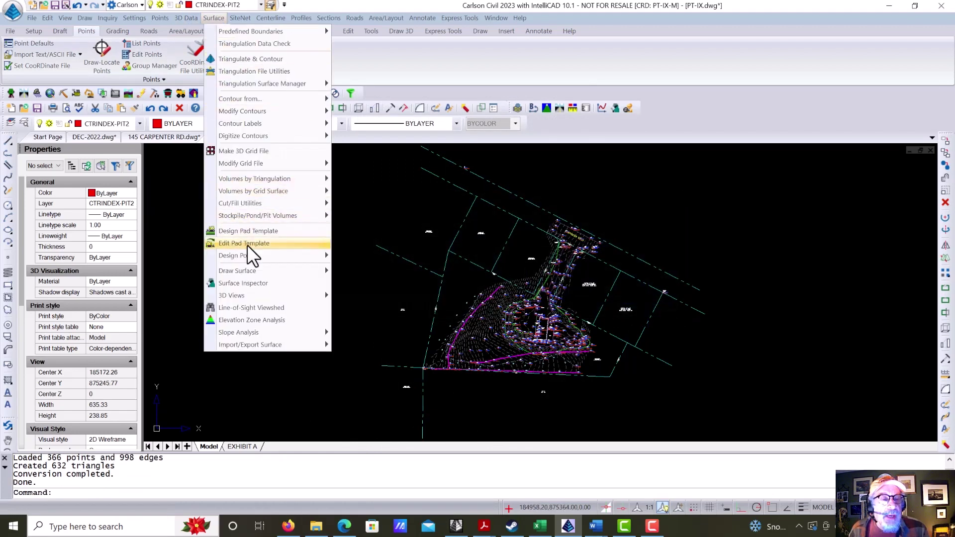
mouse_move(269, 271)
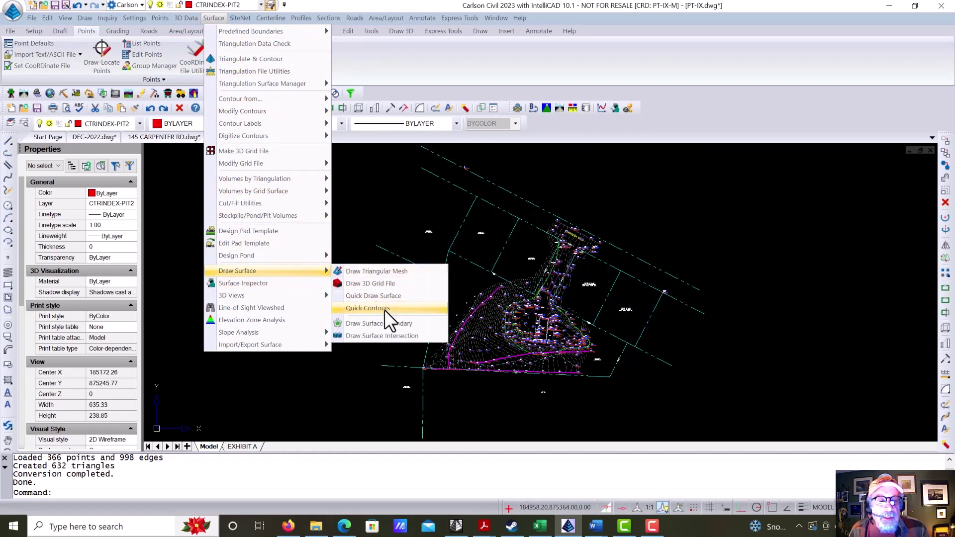
click(383, 323)
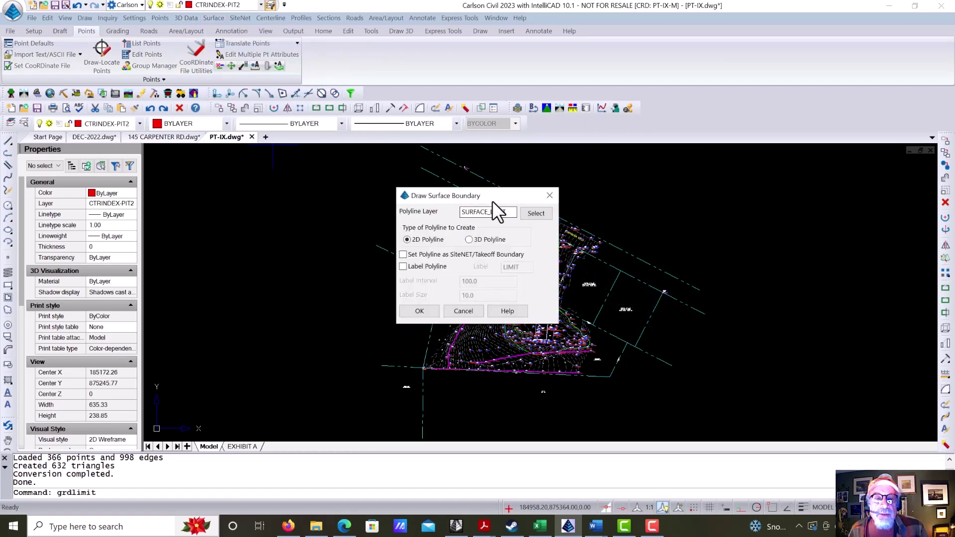
click(421, 311)
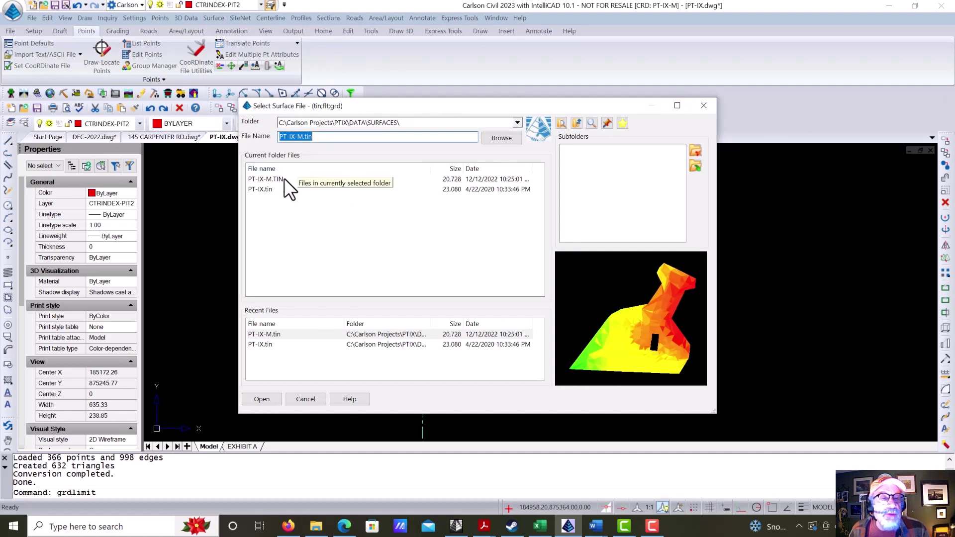
click(281, 180)
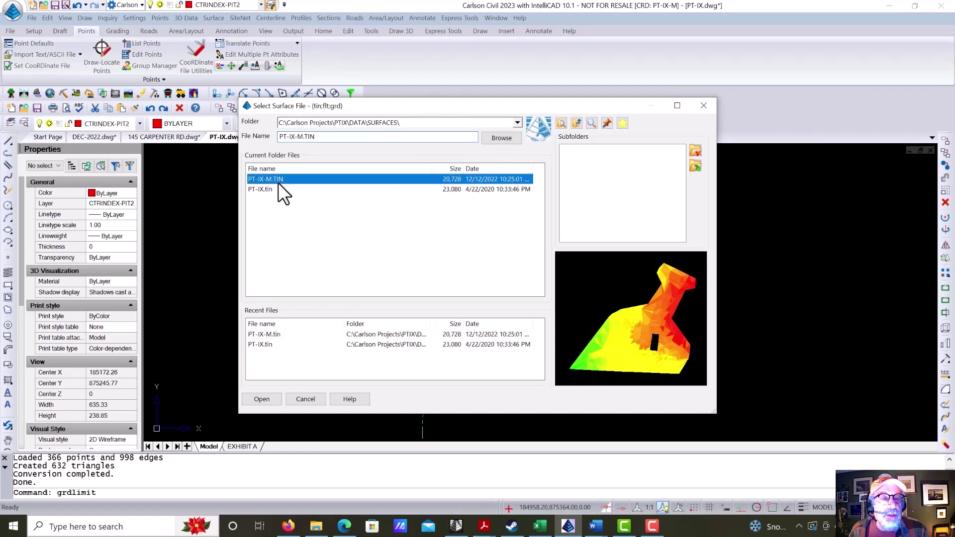
click(274, 396)
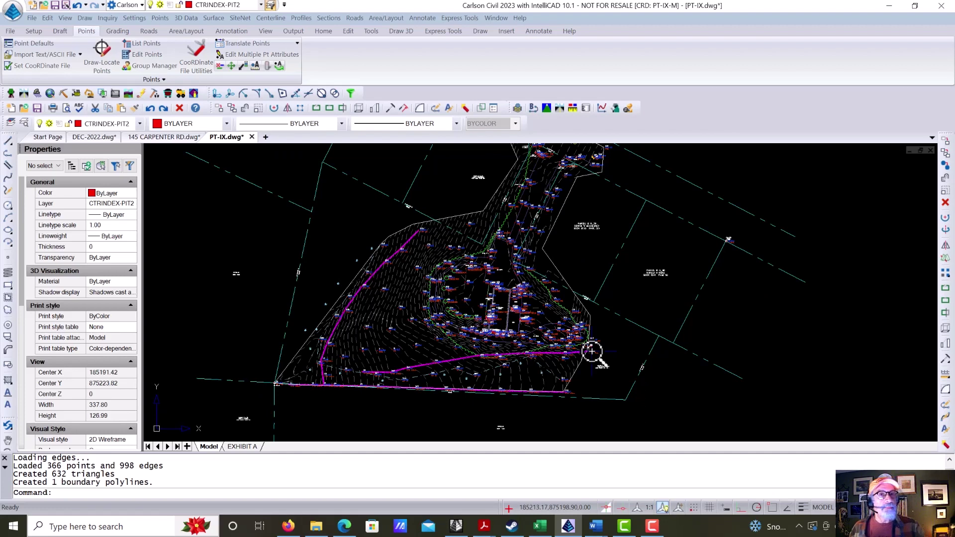
Step: Examine the surface boundary against the scaled drawing and check the layer properties of two existing contour polylines
scroll(592, 351, down, 2)
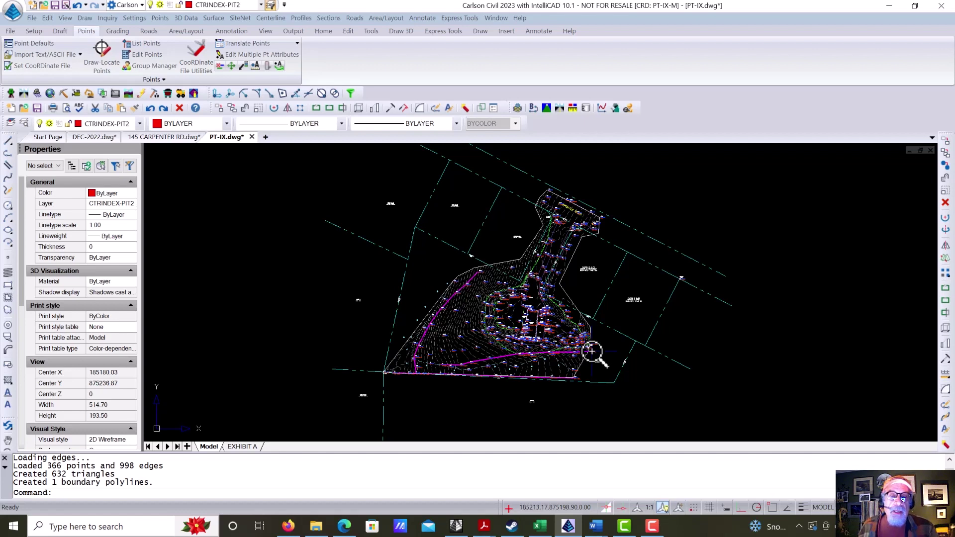
scroll(478, 314, up, 5)
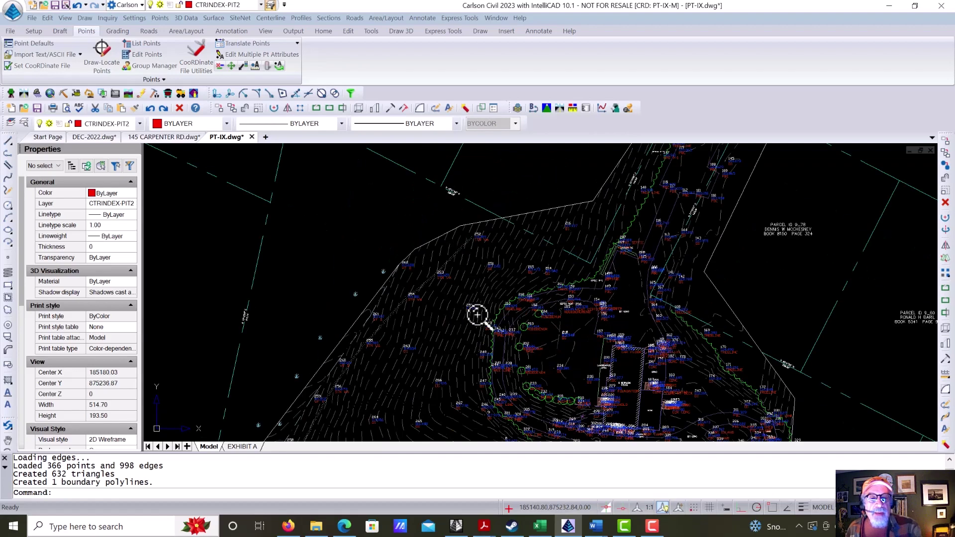
scroll(478, 315, up, 4)
scroll(478, 314, down, 2)
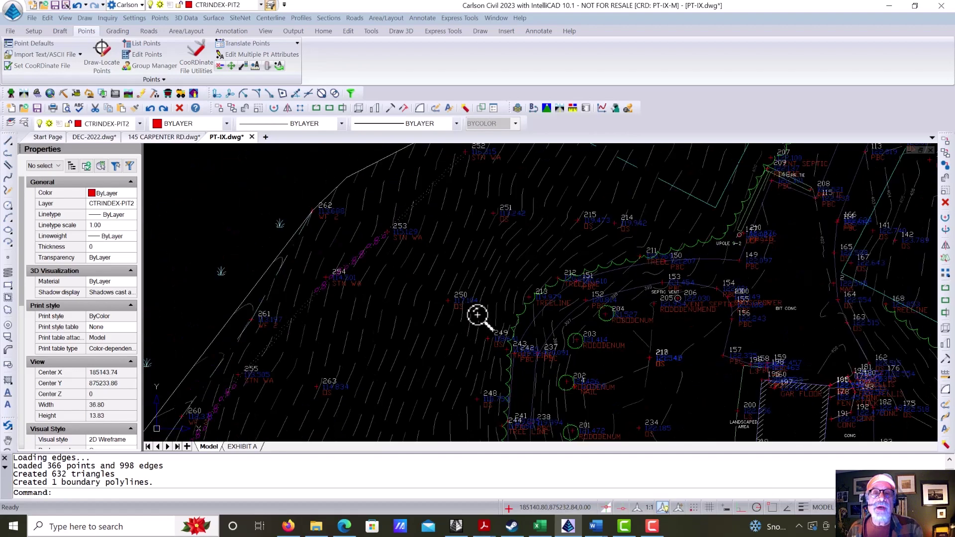
click(494, 256)
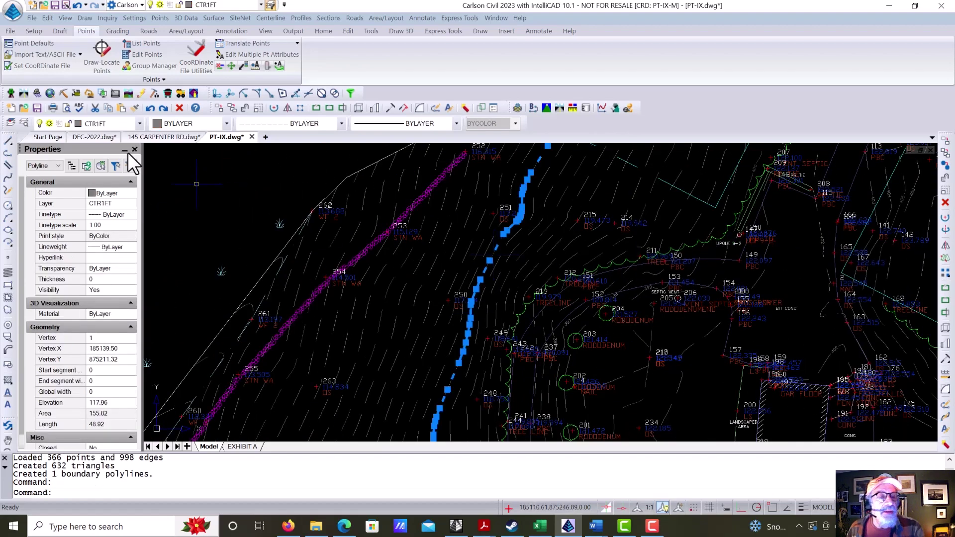
key(Escape)
key(Escape)
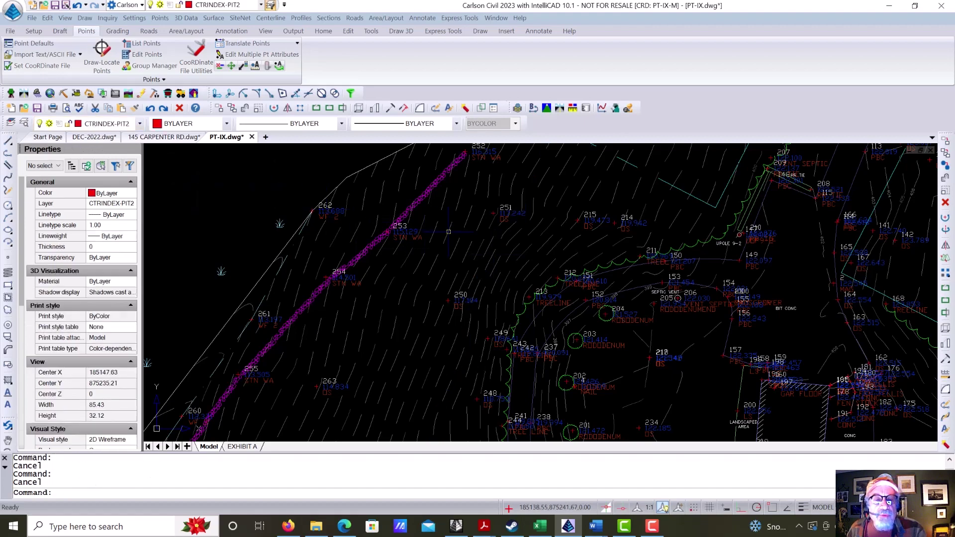
click(483, 240)
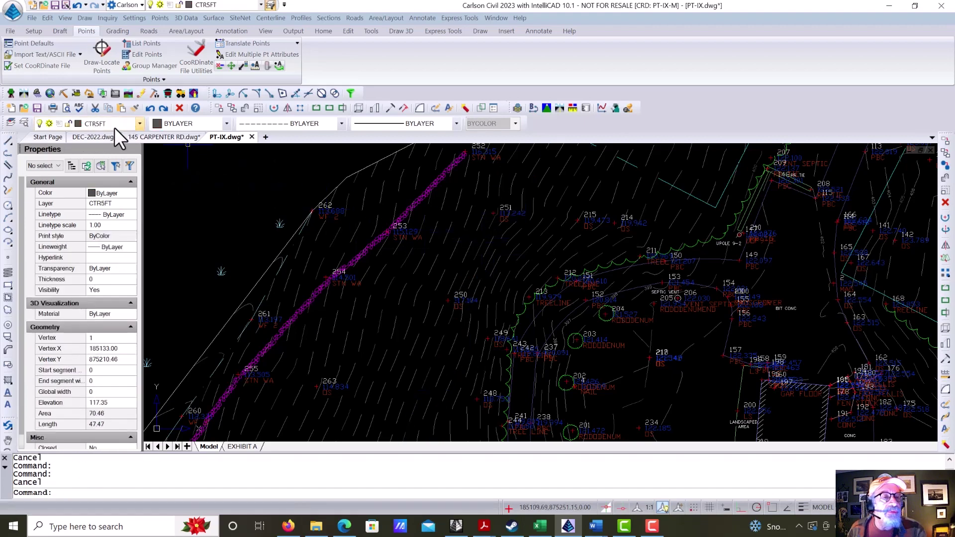
key(Escape)
scroll(469, 273, down, 6)
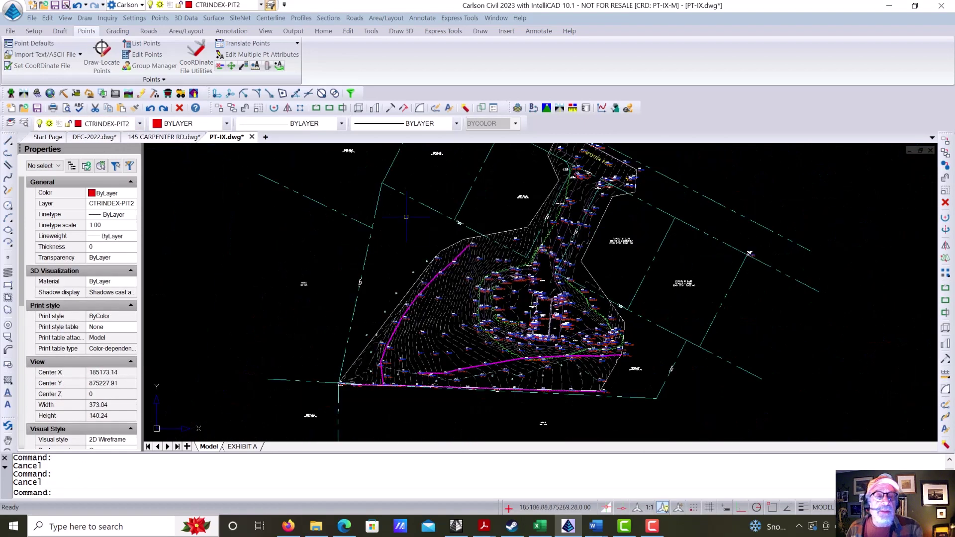
Step: Start contouring from a triangulation file, using PT-IX-M.TIN from the DATA\SURFACES folder
click(205, 18)
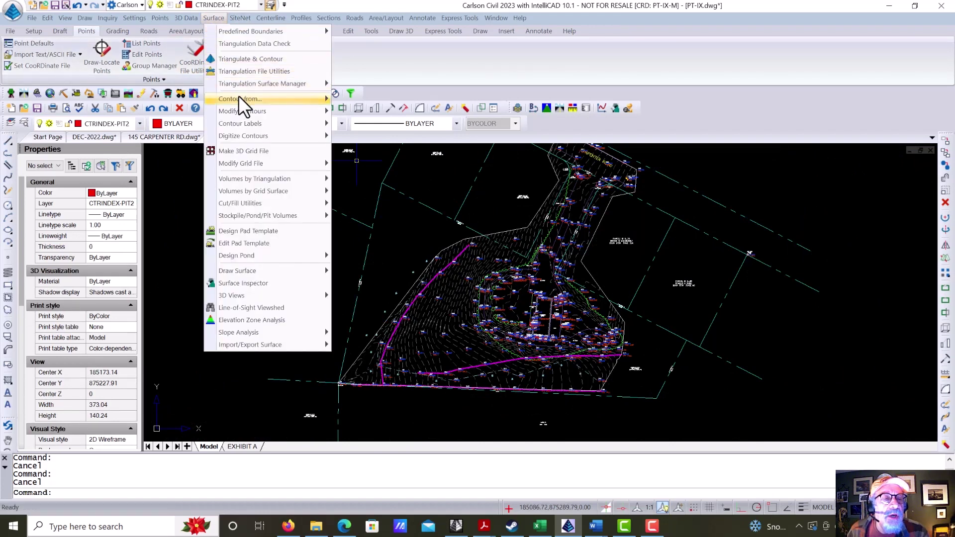
mouse_move(238, 97)
click(393, 125)
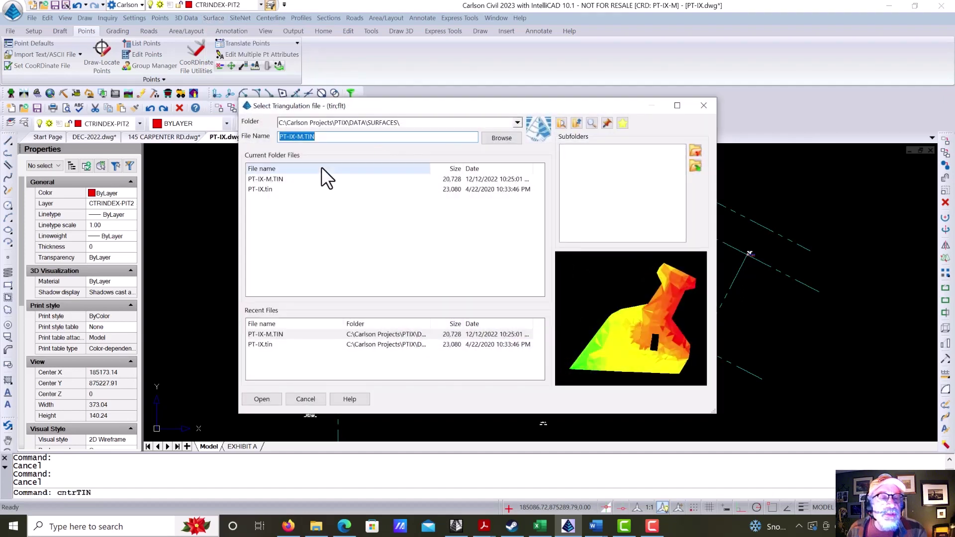
click(278, 180)
click(262, 400)
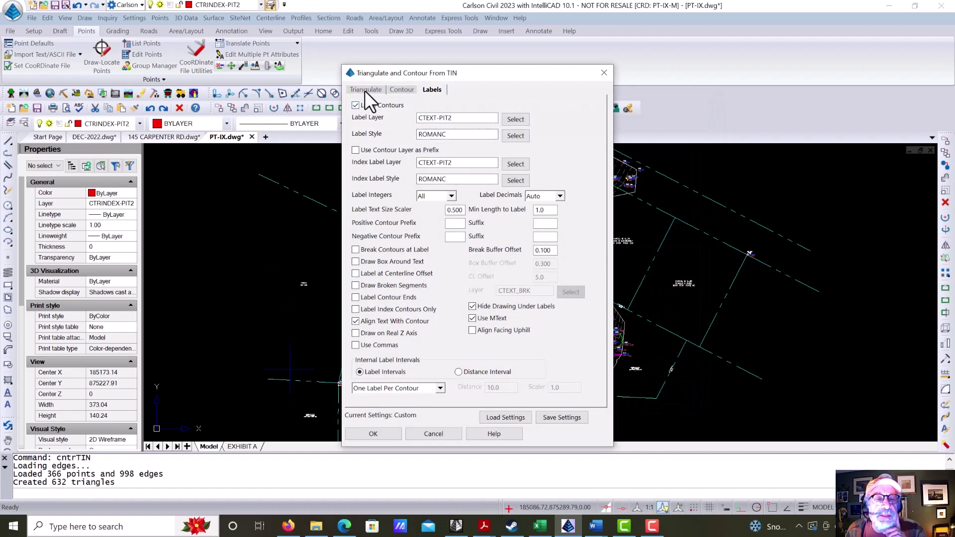
Step: Set the contour layer to CTRS-M1, the index contour layer to CTRINDEX-M5M and the index interval to 5
click(366, 90)
click(401, 89)
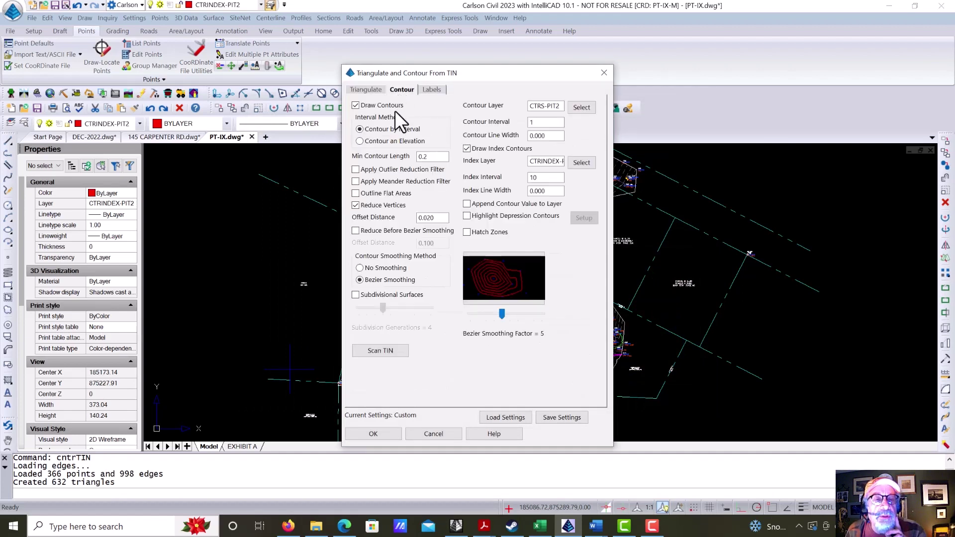
click(563, 107)
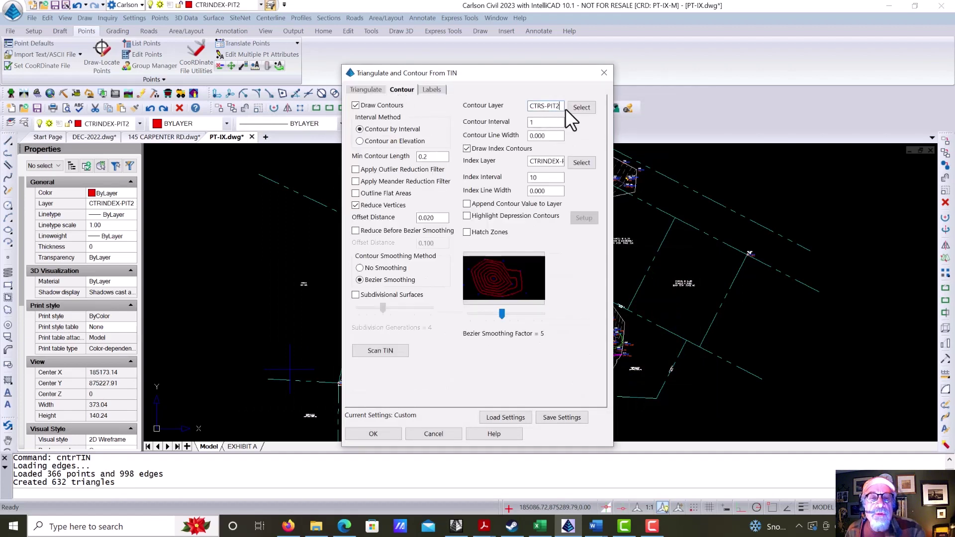
key(BackSpace)
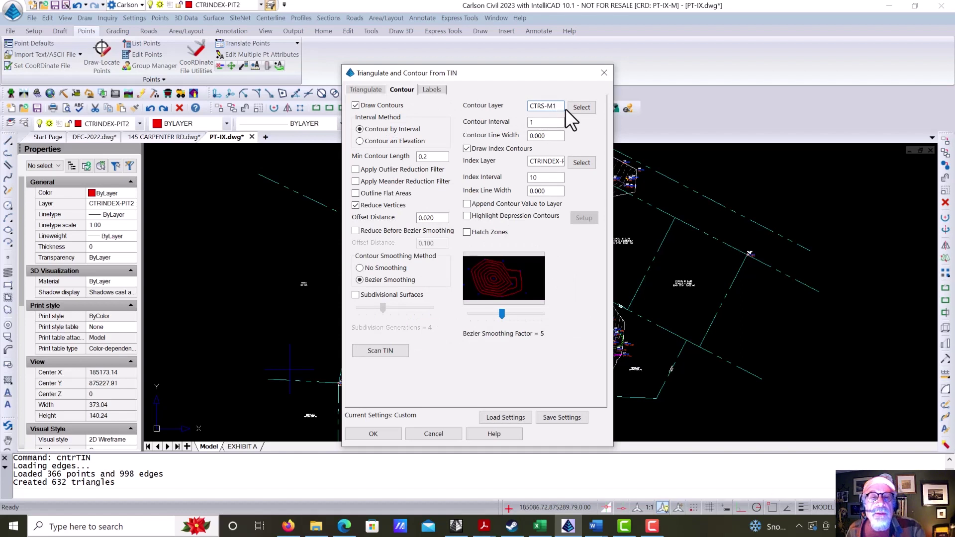
click(549, 161)
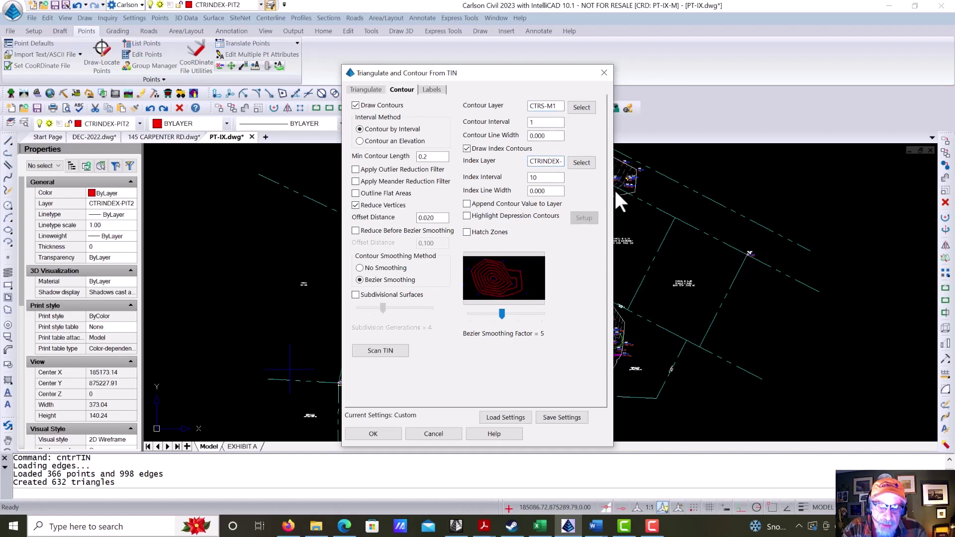
text(M5M)
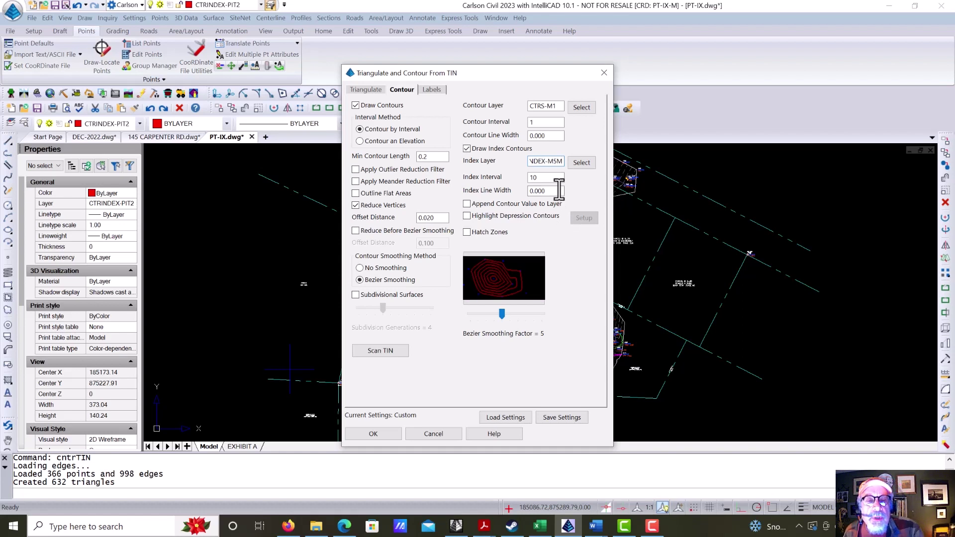
double_click(541, 178)
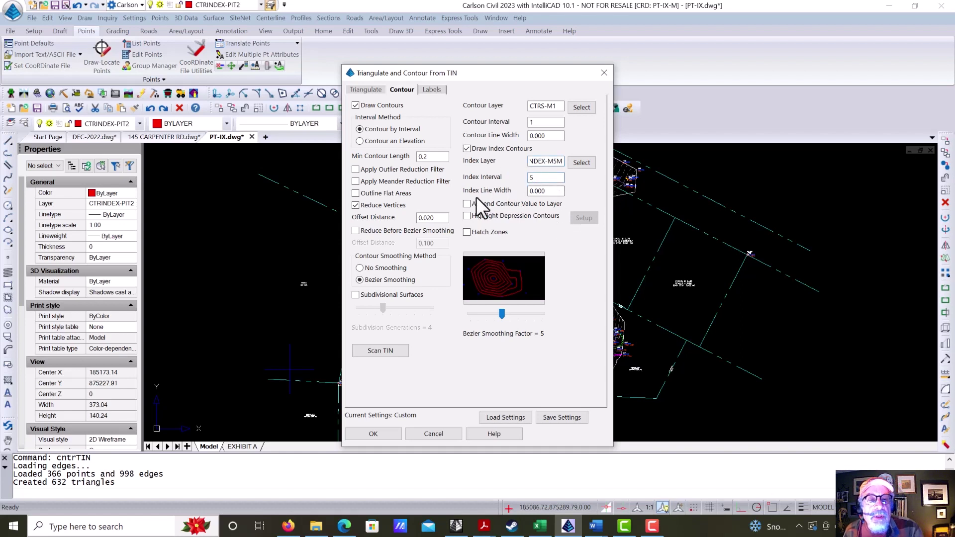
Step: Set the contour label text size scaler to .2 and generate the contours from the metric surface
click(433, 90)
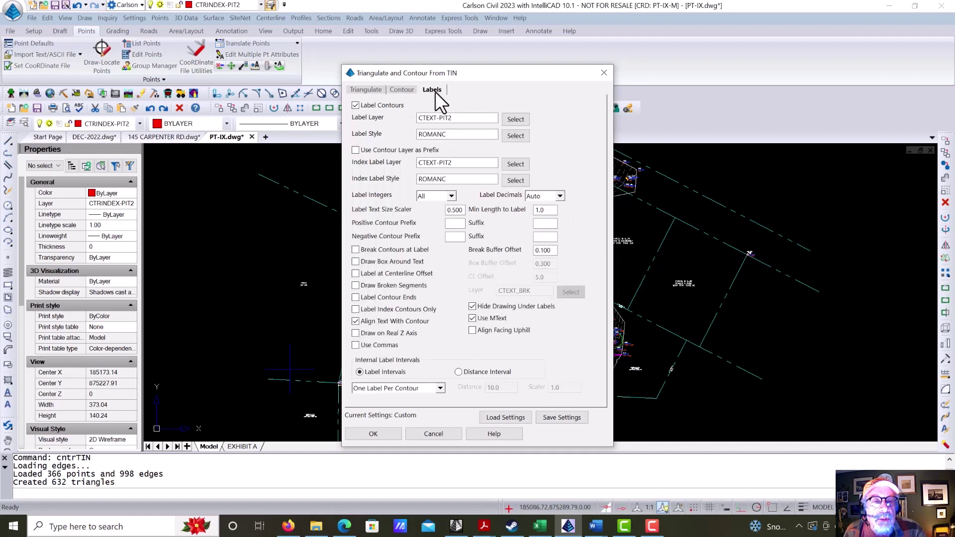
double_click(464, 209)
text(.2)
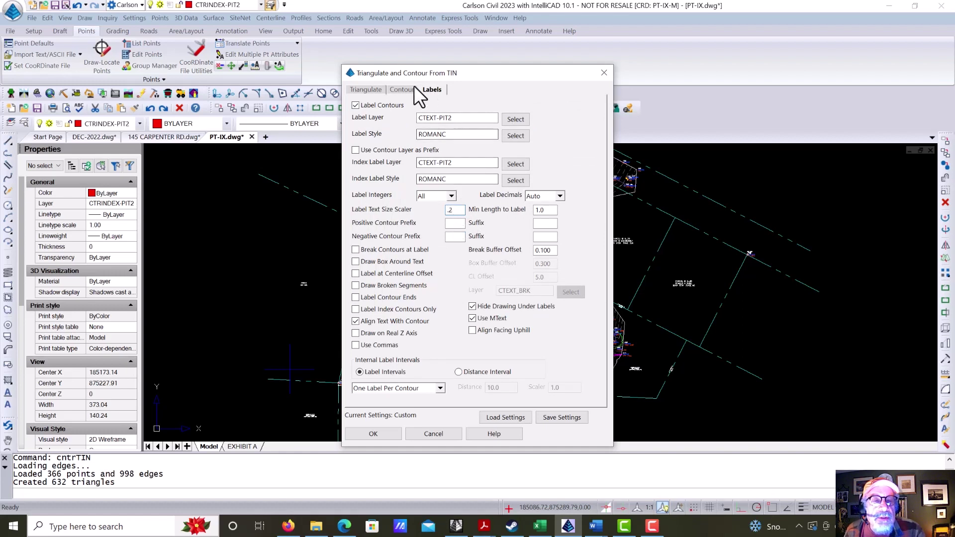
click(401, 90)
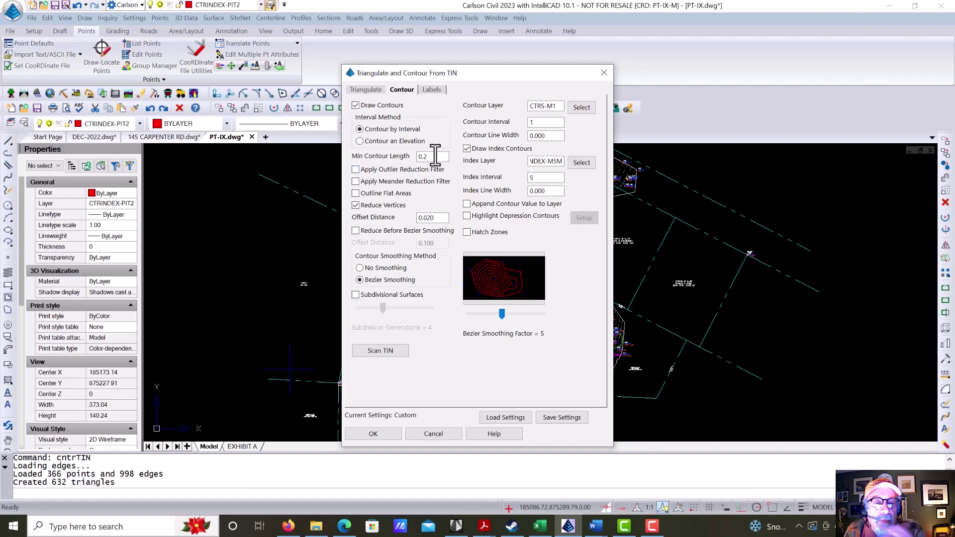
click(383, 434)
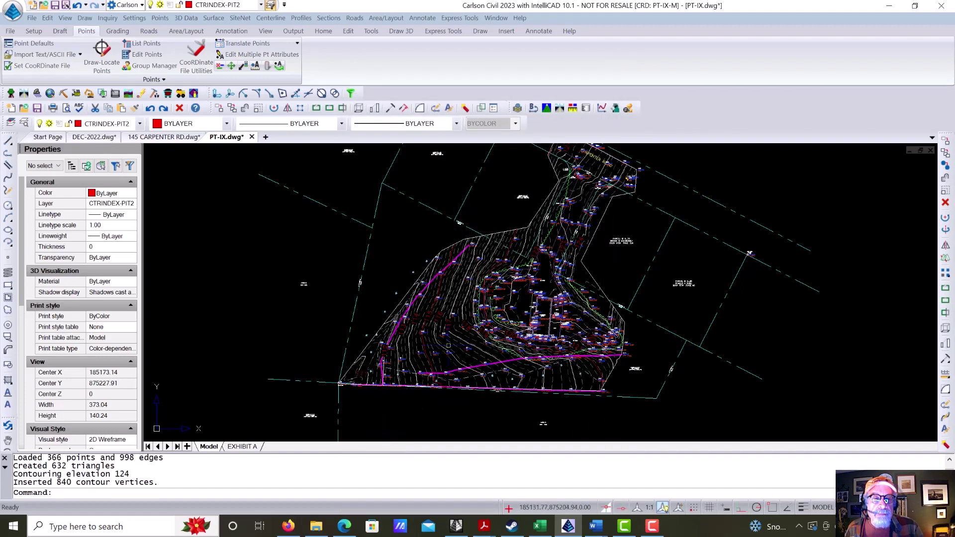
Step: Freeze the old foot contour and label layers CTR1FT, CTEXT1, CTR5FT and CTEXT5 by picking an entity on each
scroll(466, 317, up, 6)
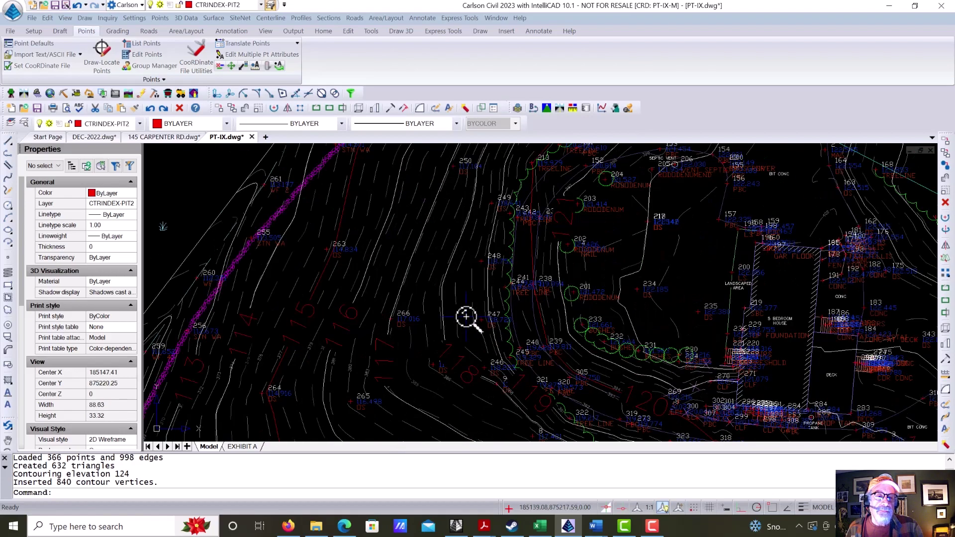
scroll(466, 317, down, 5)
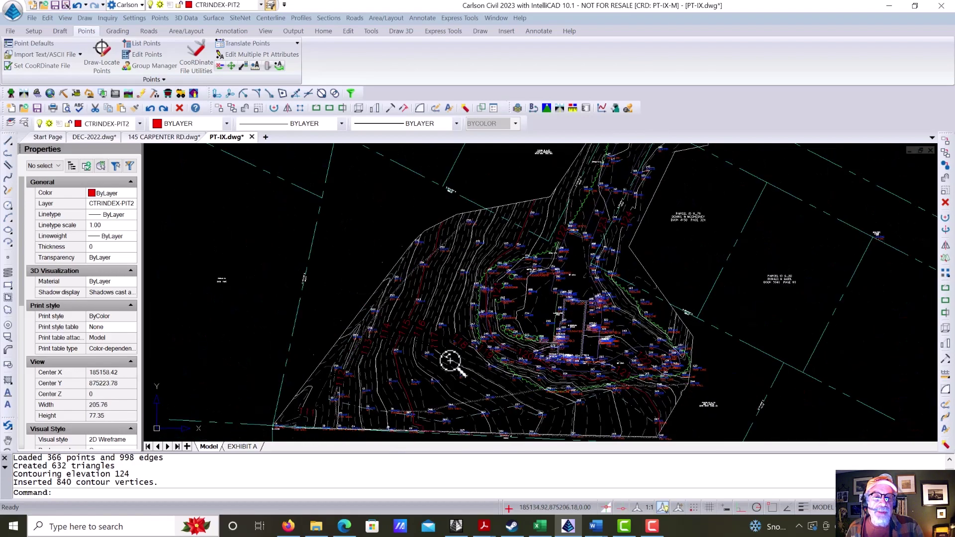
scroll(451, 338, up, 5)
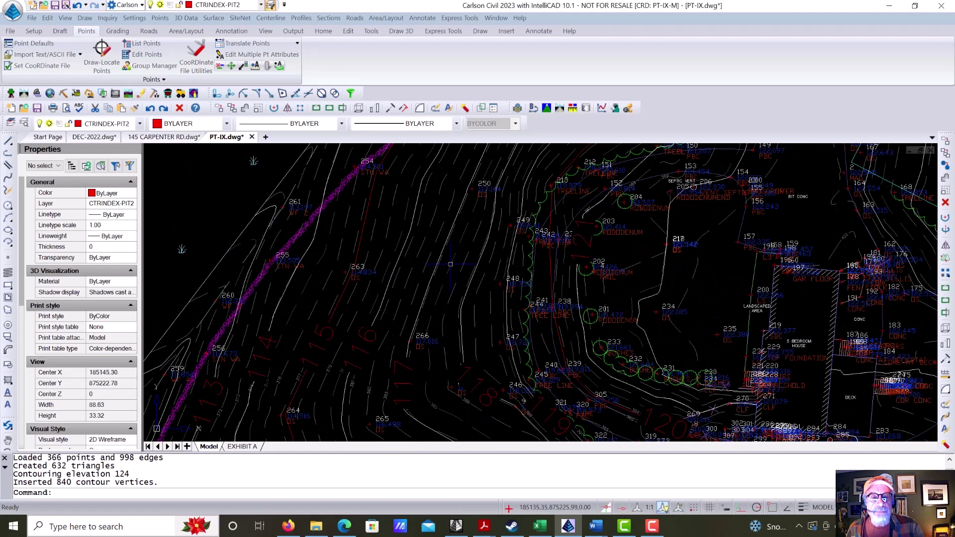
scroll(452, 263, down, 5)
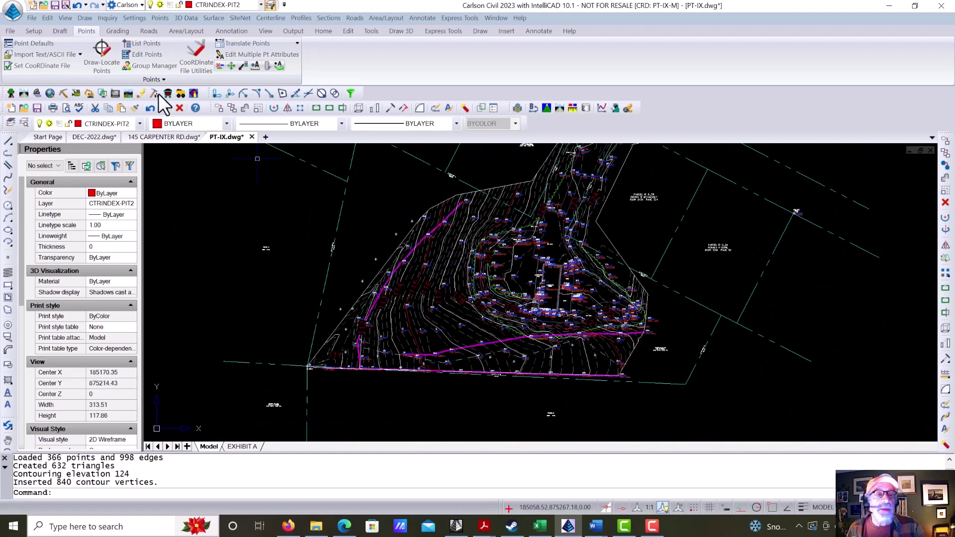
click(61, 19)
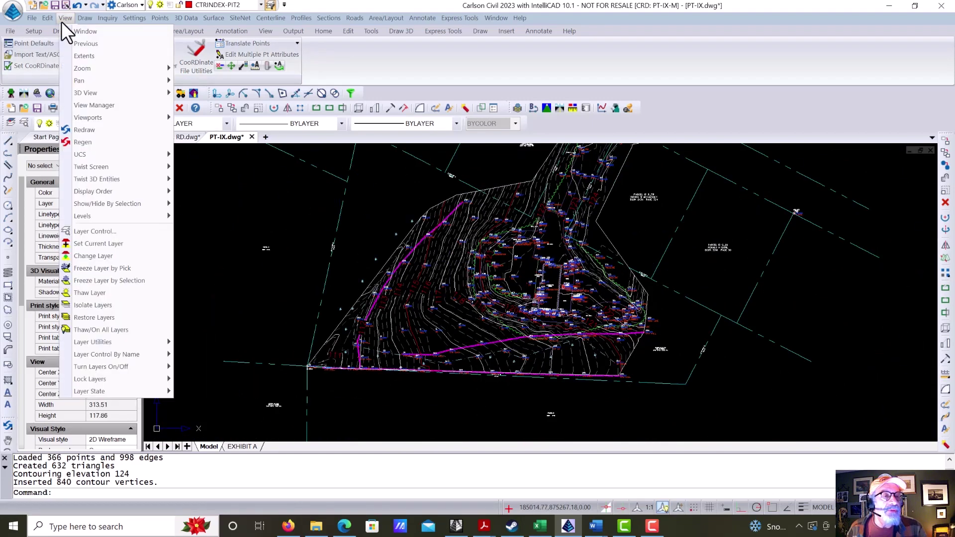
click(122, 268)
scroll(438, 282, up, 8)
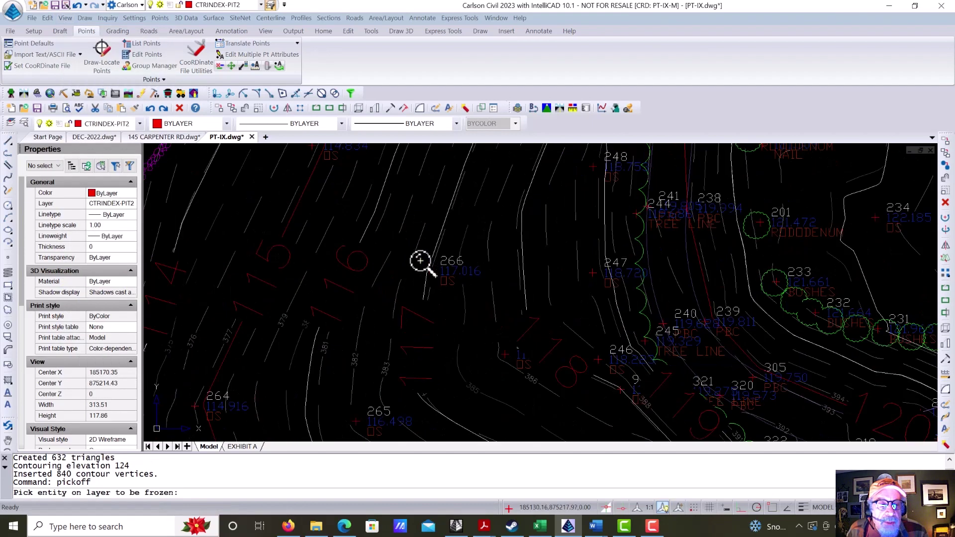
click(416, 249)
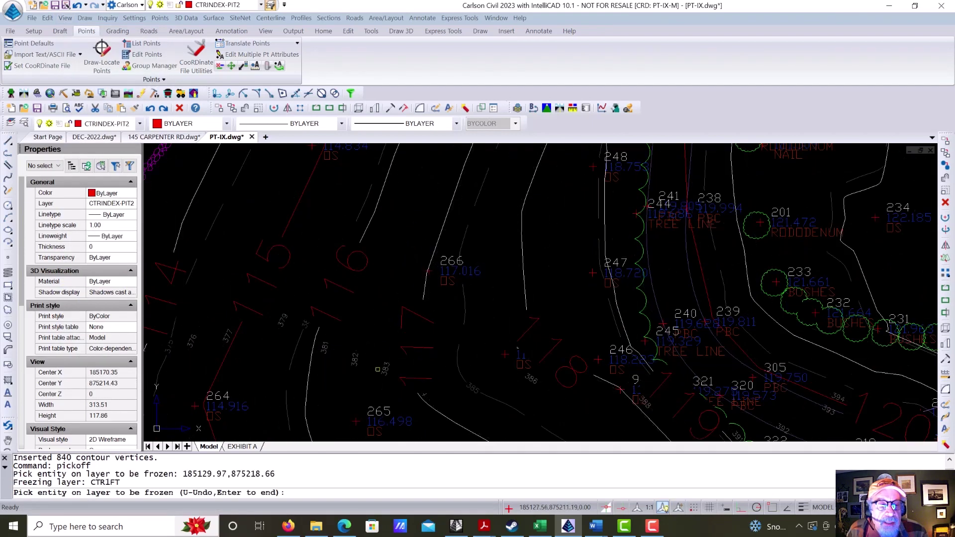
click(386, 368)
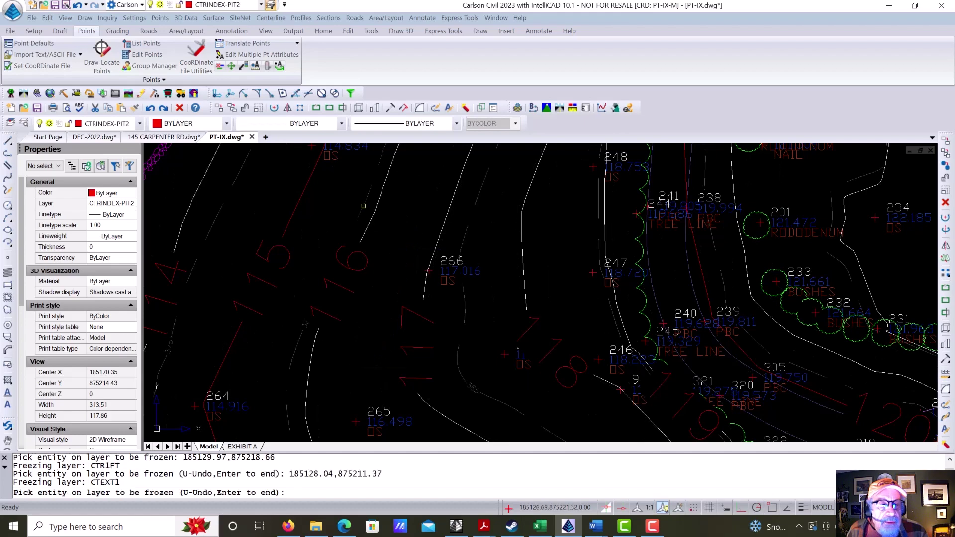
click(364, 207)
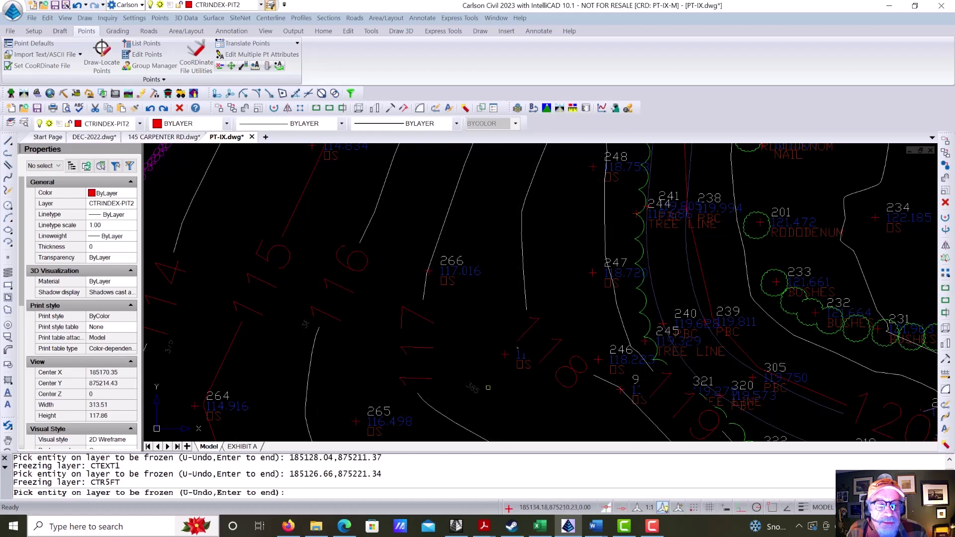
click(475, 390)
scroll(465, 281, down, 4)
scroll(468, 280, down, 4)
key(Escape)
key(Escape)
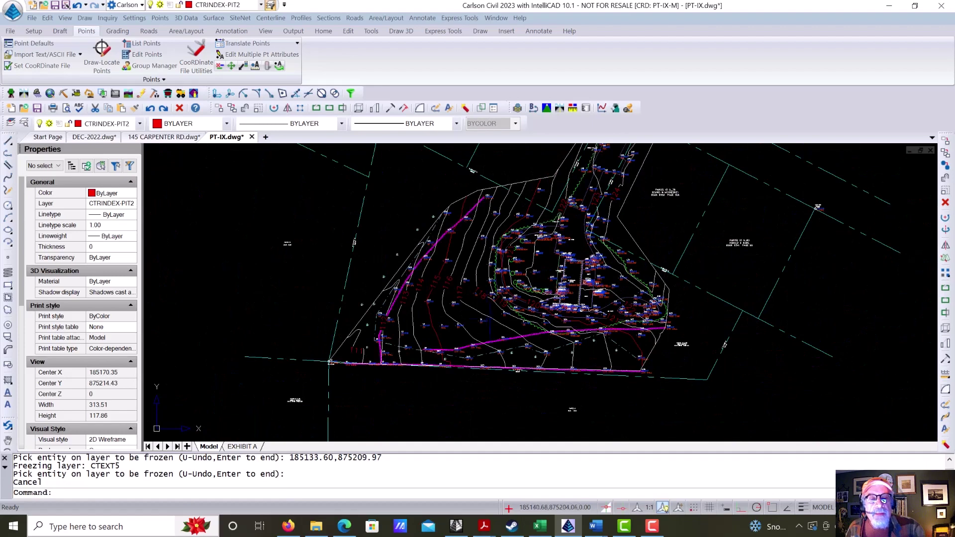
Step: Examine the metric contours and their labels across the site
scroll(478, 300, up, 6)
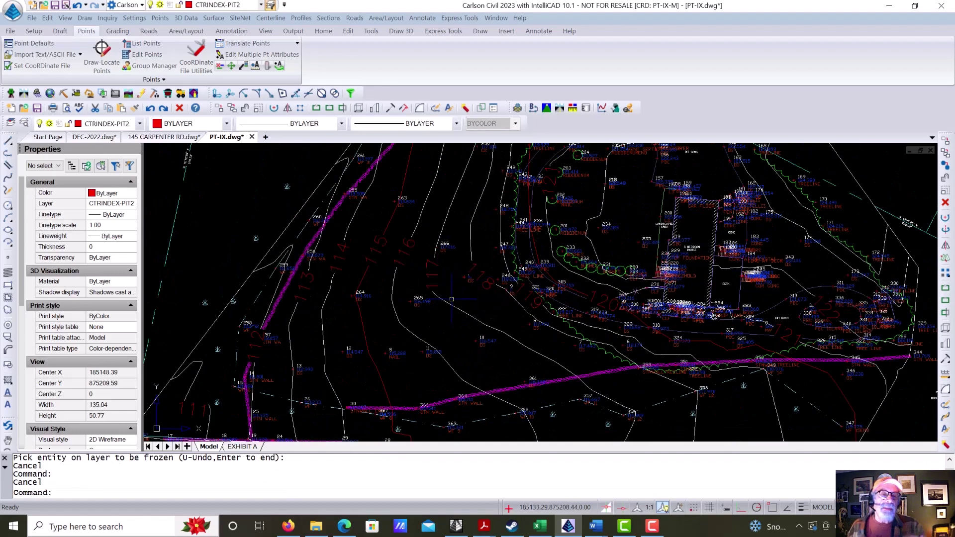
scroll(452, 299, down, 4)
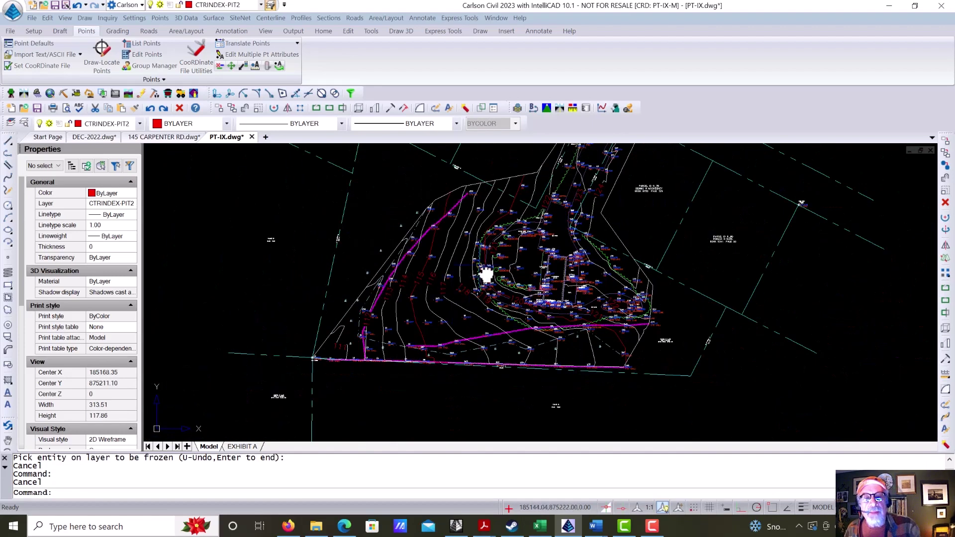
scroll(487, 273, up, 3)
scroll(503, 288, up, 2)
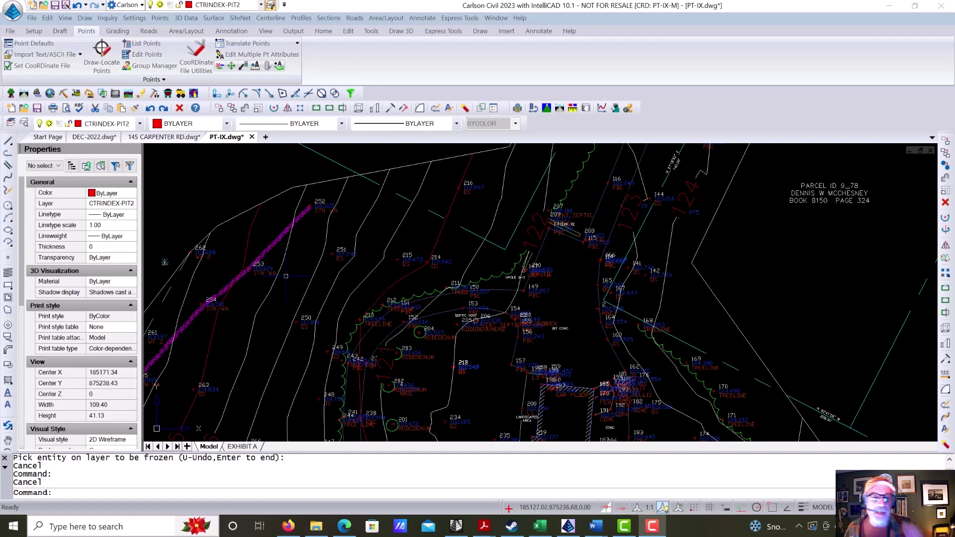
scroll(225, 305, down, 3)
scroll(336, 331, down, 2)
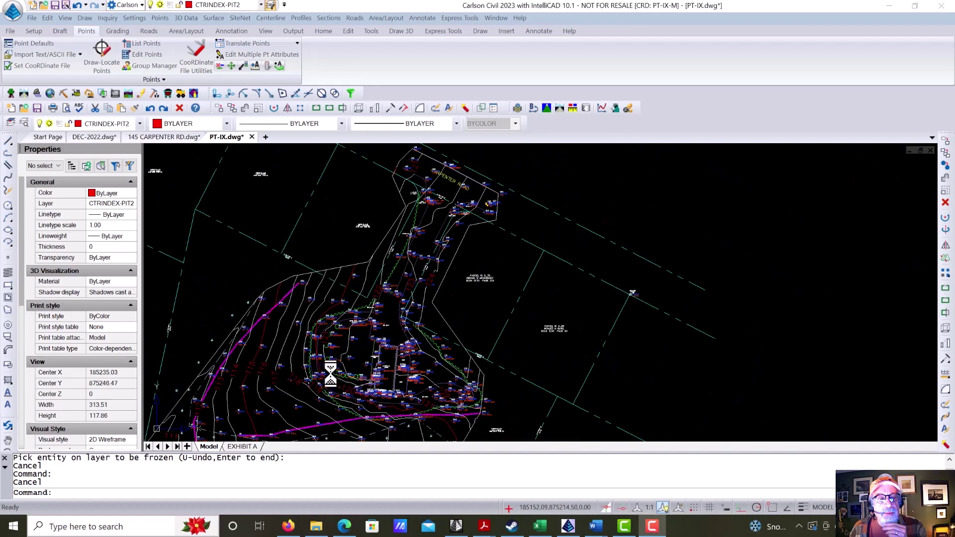
mouse_move(331, 373)
middle_down()
mouse_move(426, 252)
mouse_move(383, 348)
middle_up()
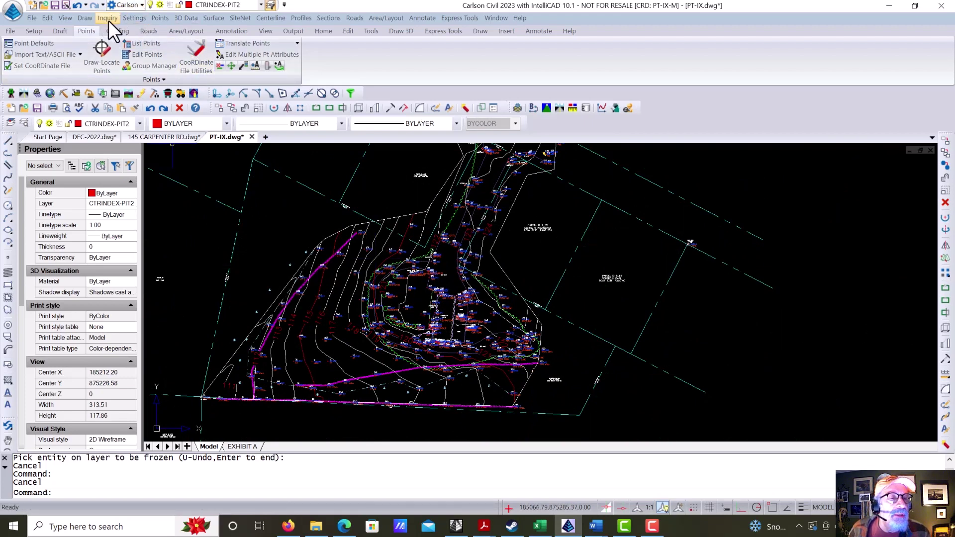
Step: Display the PT-IX-M.TIN surface in the 3D surface viewer and tilt it to inspect the terrain
click(70, 18)
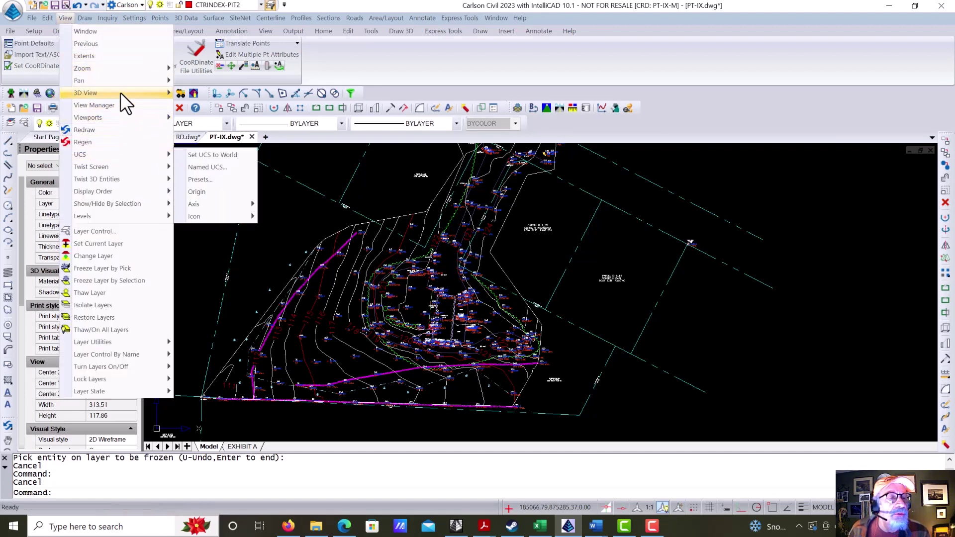
mouse_move(132, 93)
click(252, 106)
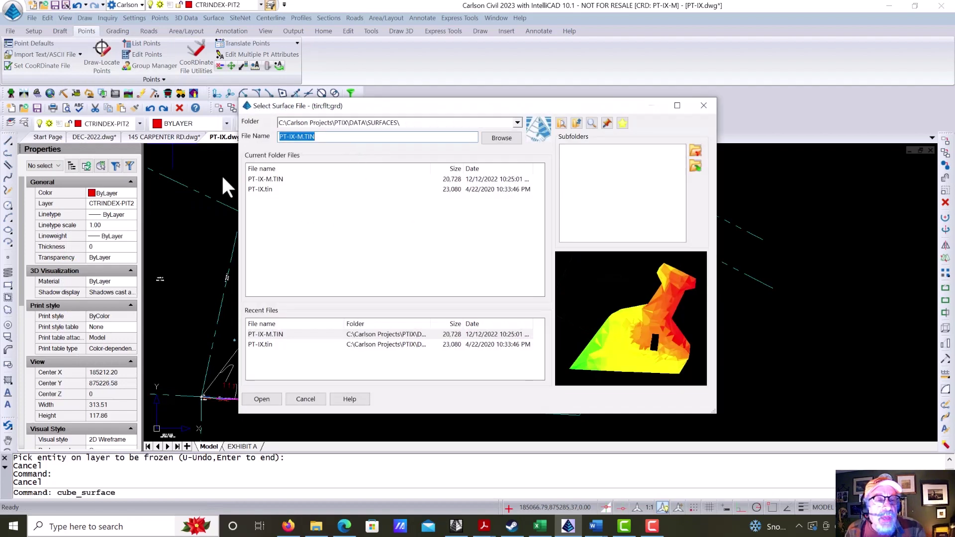
click(263, 179)
click(267, 401)
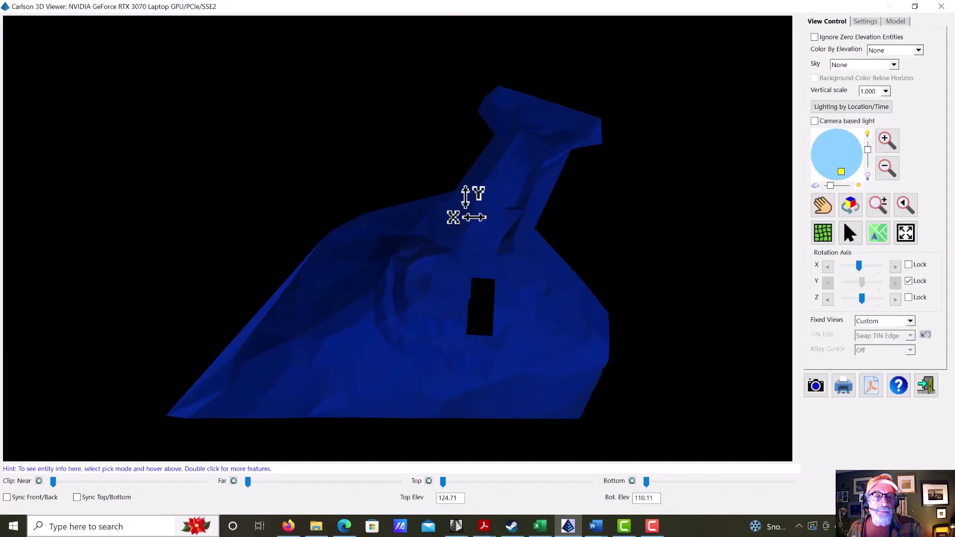
drag(467, 206, 404, 370)
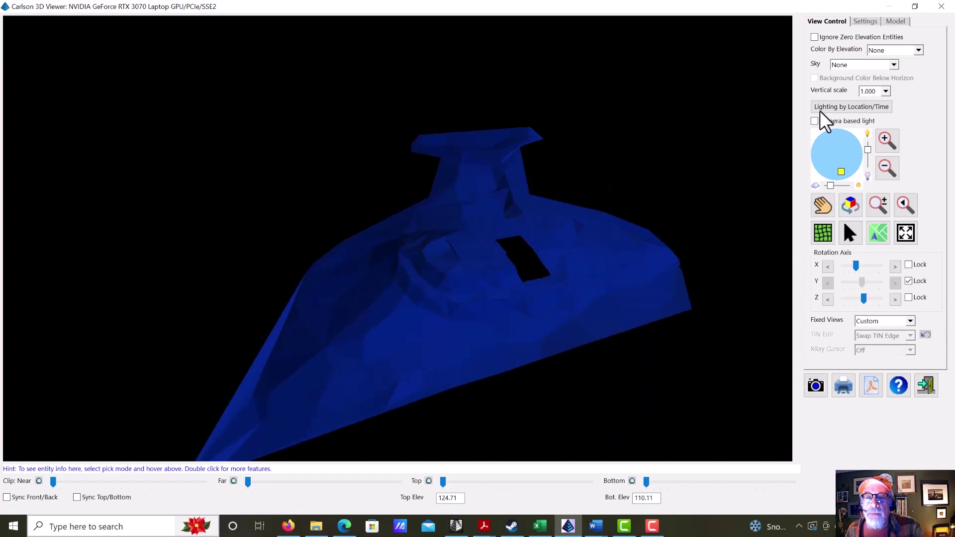
Step: Add the drawing's contours, points and linework to the 3D scene, orbit it to compare them with the surface, and exit the viewer
click(893, 21)
click(865, 21)
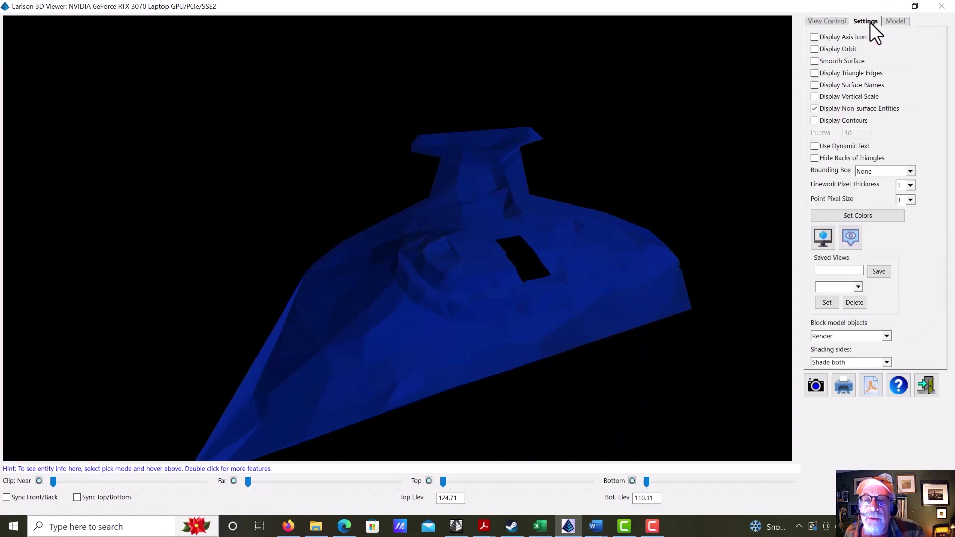
click(895, 21)
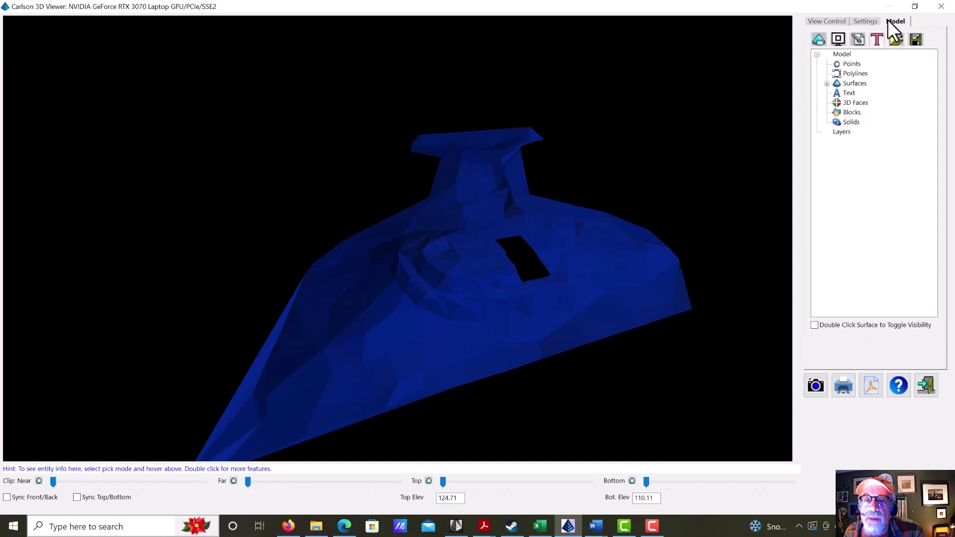
click(839, 40)
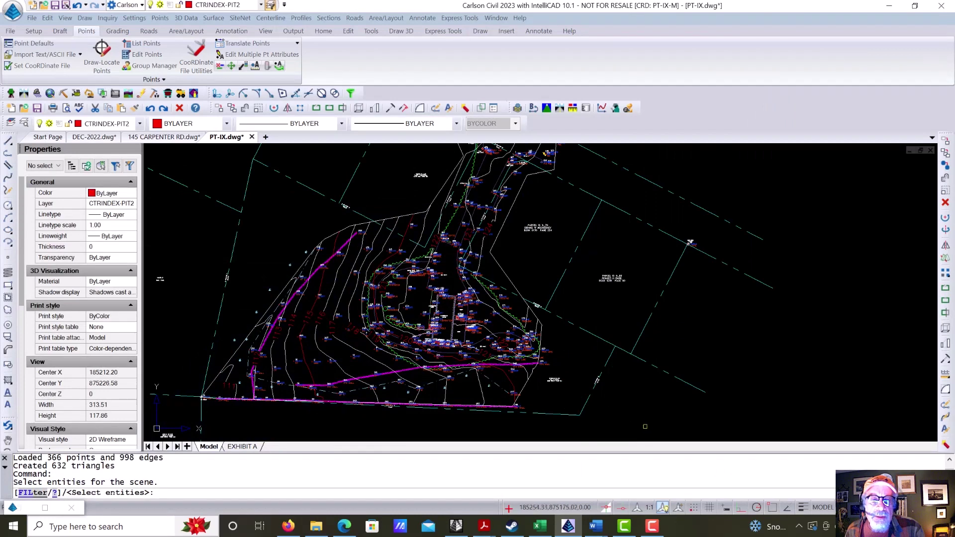
scroll(685, 382, down, 3)
click(706, 379)
click(646, 271)
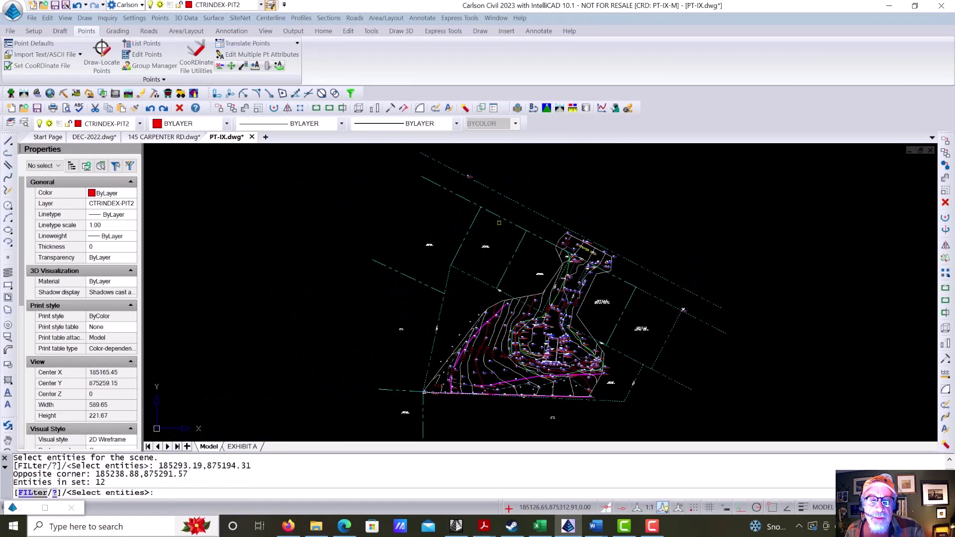
click(537, 201)
click(397, 406)
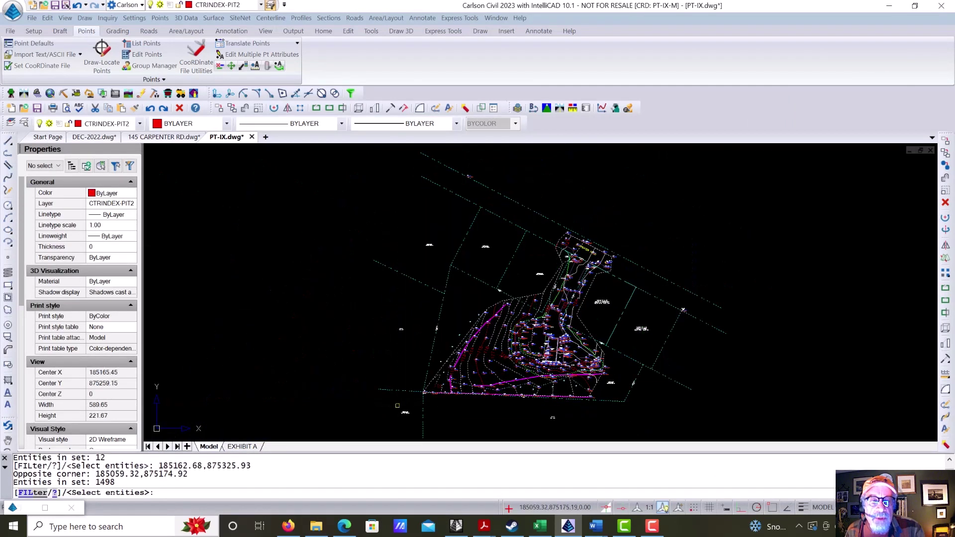
click(659, 415)
click(429, 197)
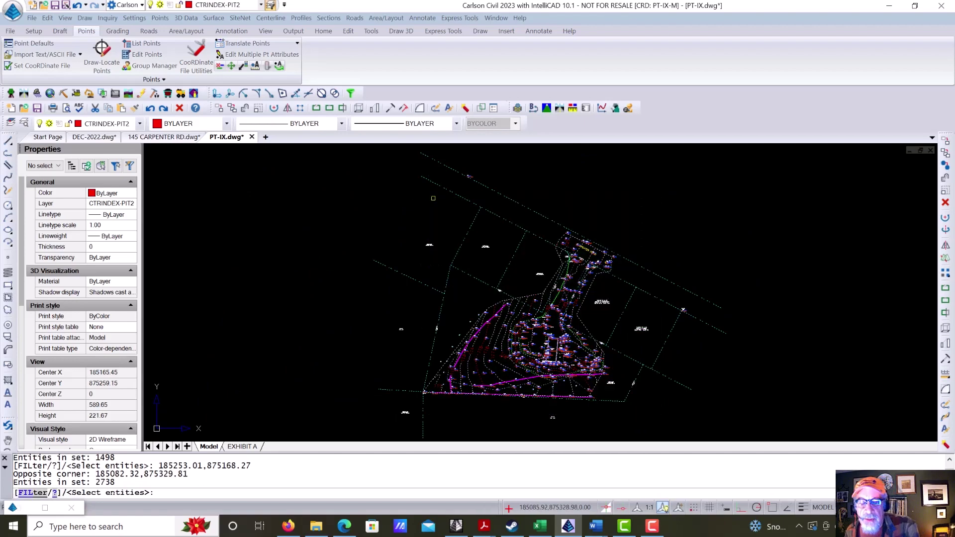
key(Return)
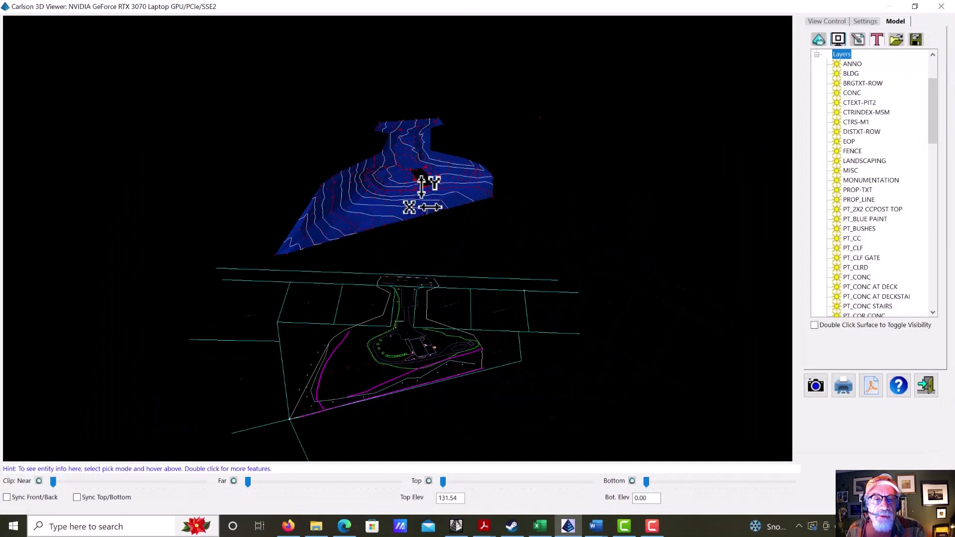
drag(357, 232, 150, 309)
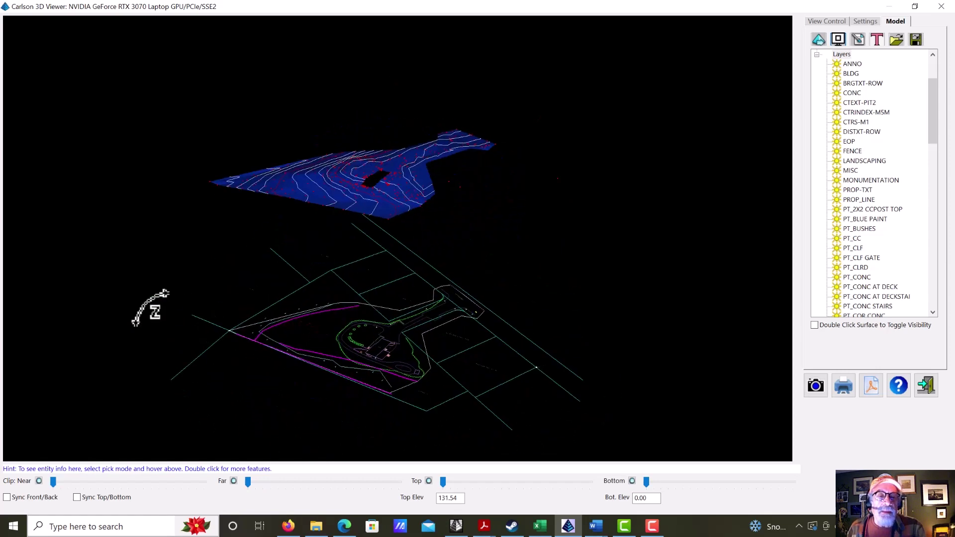
click(925, 384)
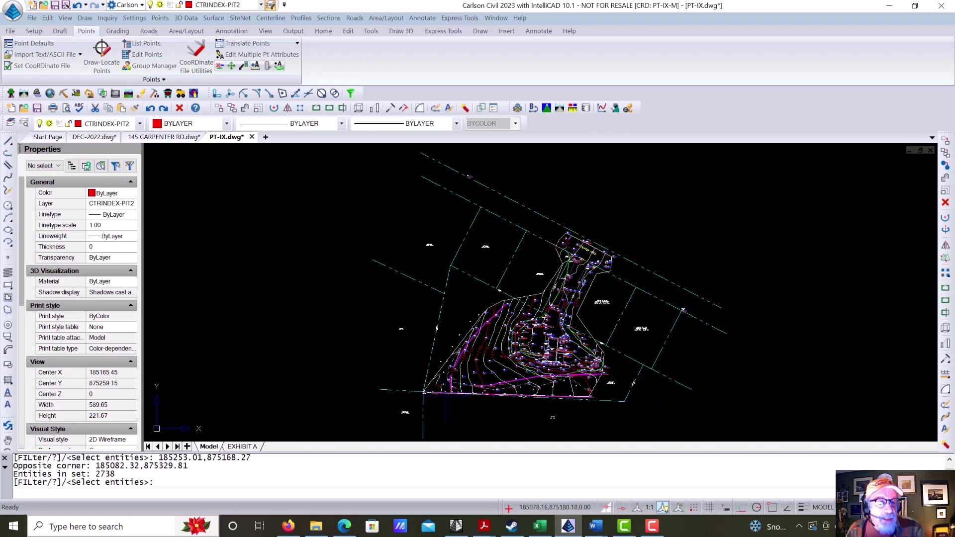
Step: Switch to the EXHIBIT A layout and view the whole sheet
click(243, 446)
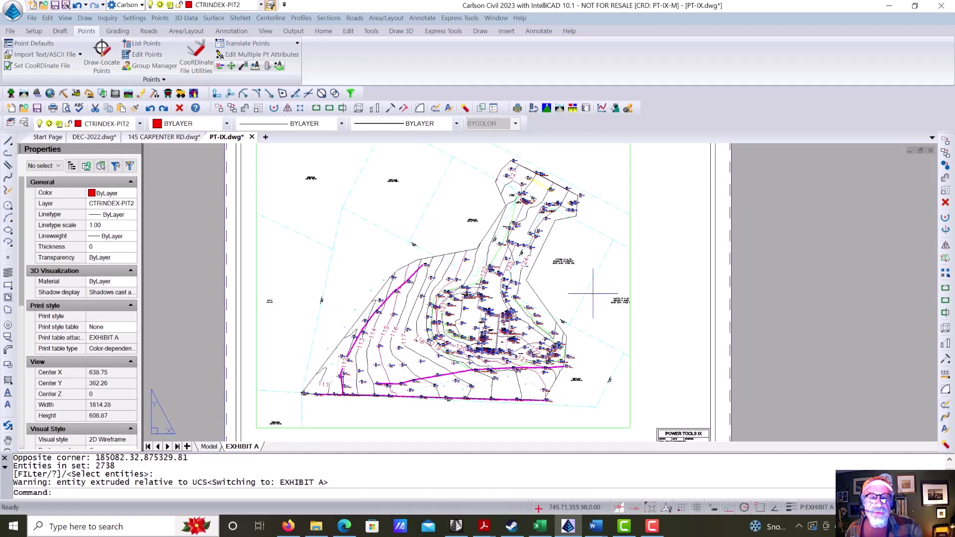
scroll(592, 296, down, 2)
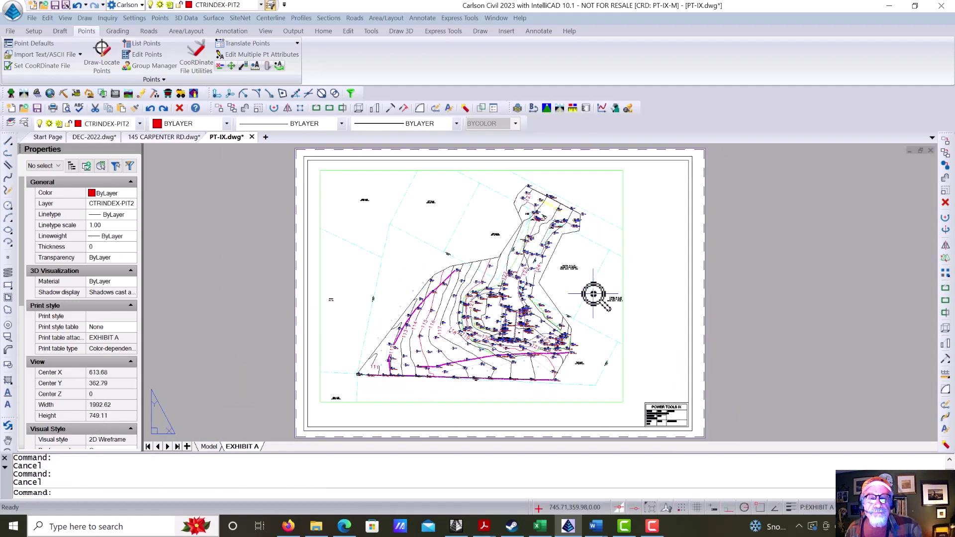